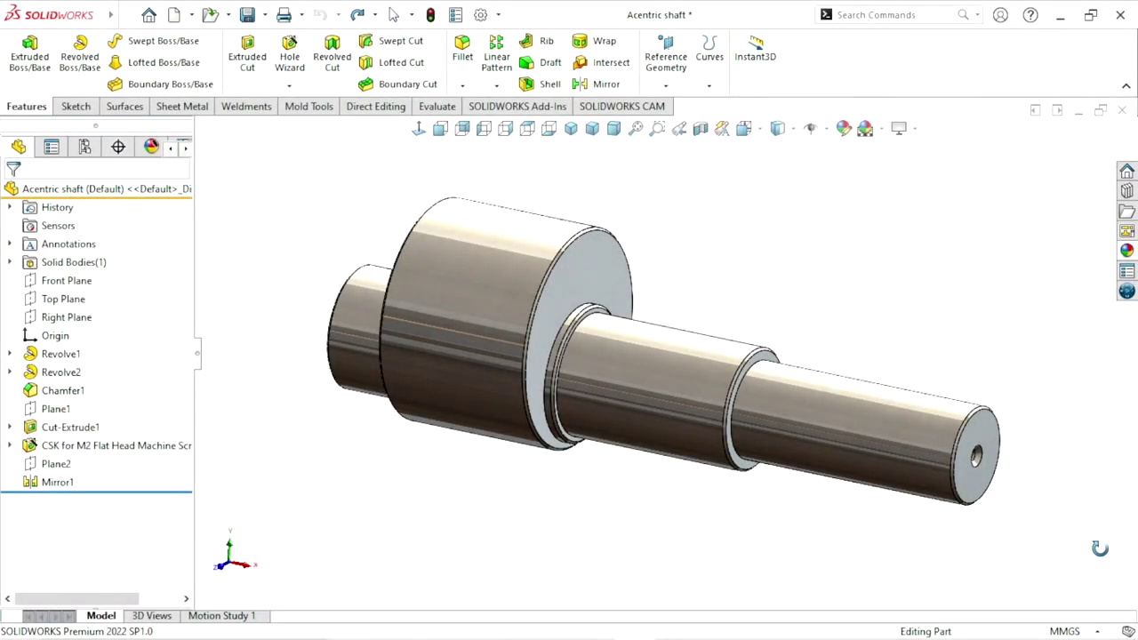
# Orbit the finished Acentric shaft to inspect its sides, then minimize SOLIDWORKS to reveal the drawing.
pyautogui.moveTo(1061, 507)
pyautogui.mouseDown(button='middle')
pyautogui.moveTo(809, 415)
pyautogui.moveTo(871, 444)
pyautogui.moveTo(806, 437)
pyautogui.moveTo(614, 465)
pyautogui.moveTo(722, 441)
pyautogui.moveTo(542, 344)
pyautogui.moveTo(651, 396)
pyautogui.mouseUp(button='middle')
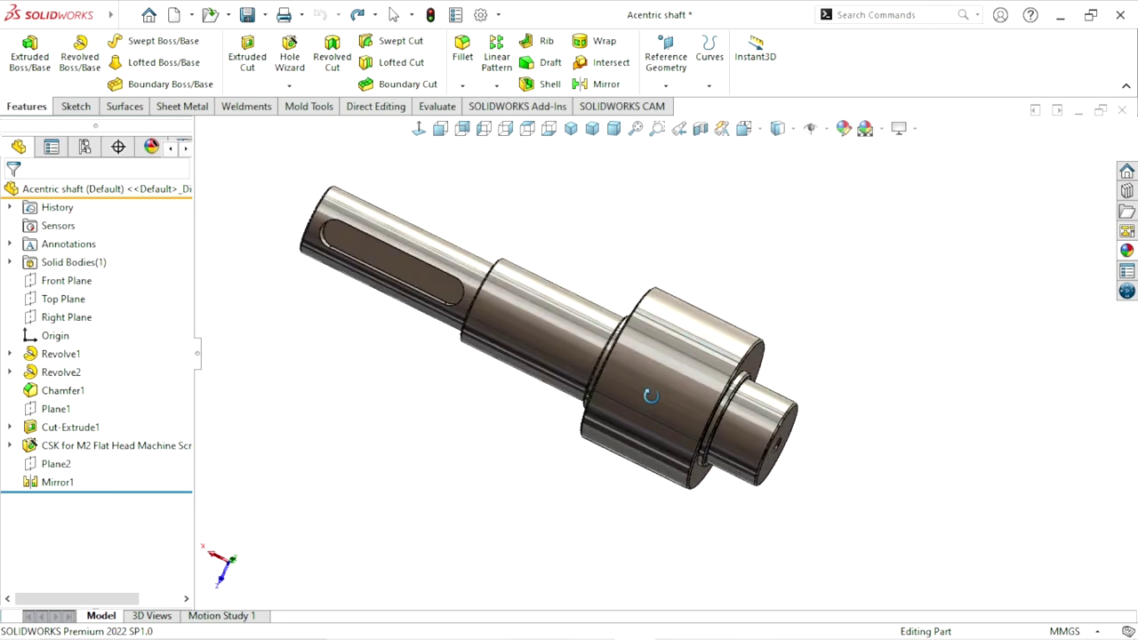
pyautogui.moveTo(560, 422)
pyautogui.mouseDown(button='middle')
pyautogui.moveTo(684, 364)
pyautogui.moveTo(610, 396)
pyautogui.moveTo(659, 406)
pyautogui.moveTo(729, 466)
pyautogui.moveTo(658, 300)
pyautogui.moveTo(826, 377)
pyautogui.moveTo(545, 275)
pyautogui.moveTo(742, 409)
pyautogui.moveTo(626, 399)
pyautogui.moveTo(666, 511)
pyautogui.moveTo(703, 406)
pyautogui.moveTo(773, 379)
pyautogui.moveTo(622, 468)
pyautogui.moveTo(770, 365)
pyautogui.mouseUp(button='middle')
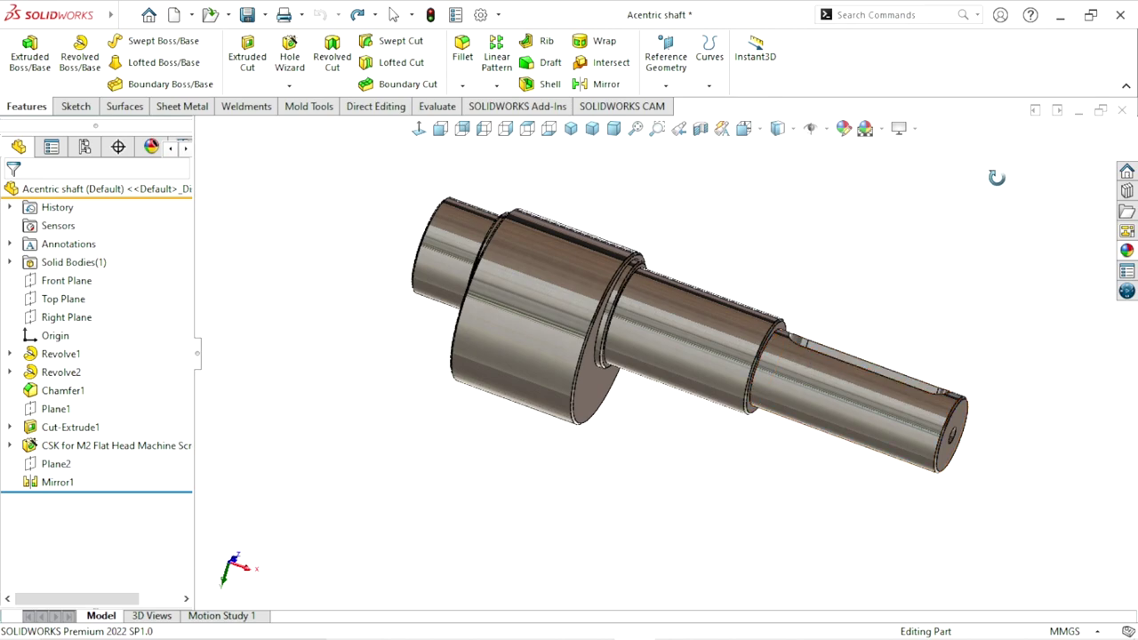
pyautogui.click(1060, 16)
pyautogui.scroll(-2, 451, 407)
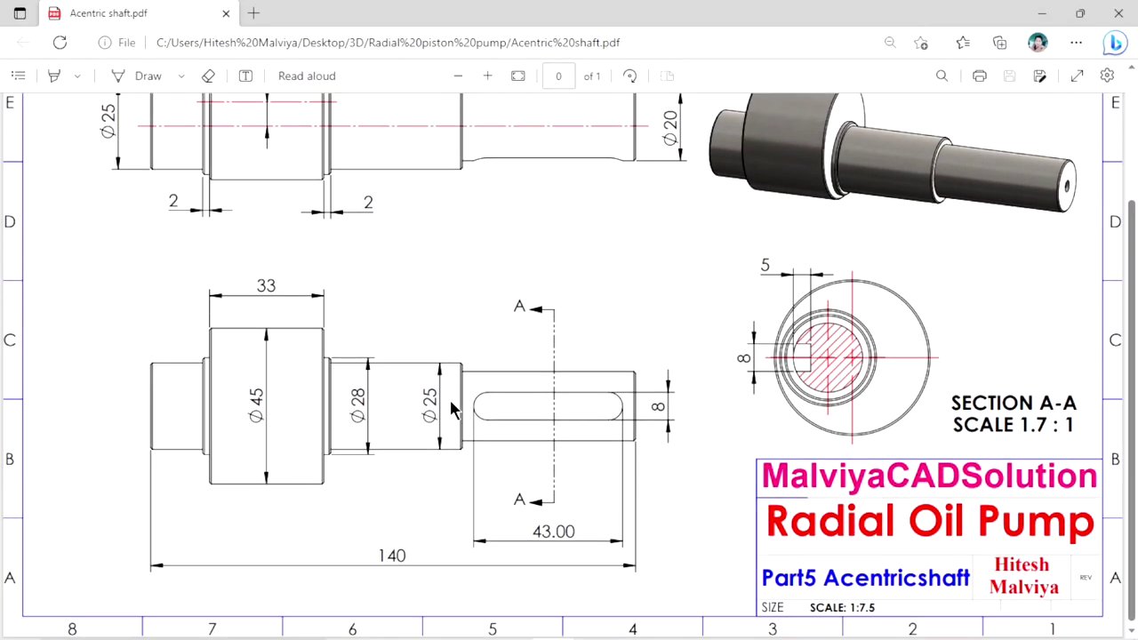
pyautogui.scroll(2, 450, 409)
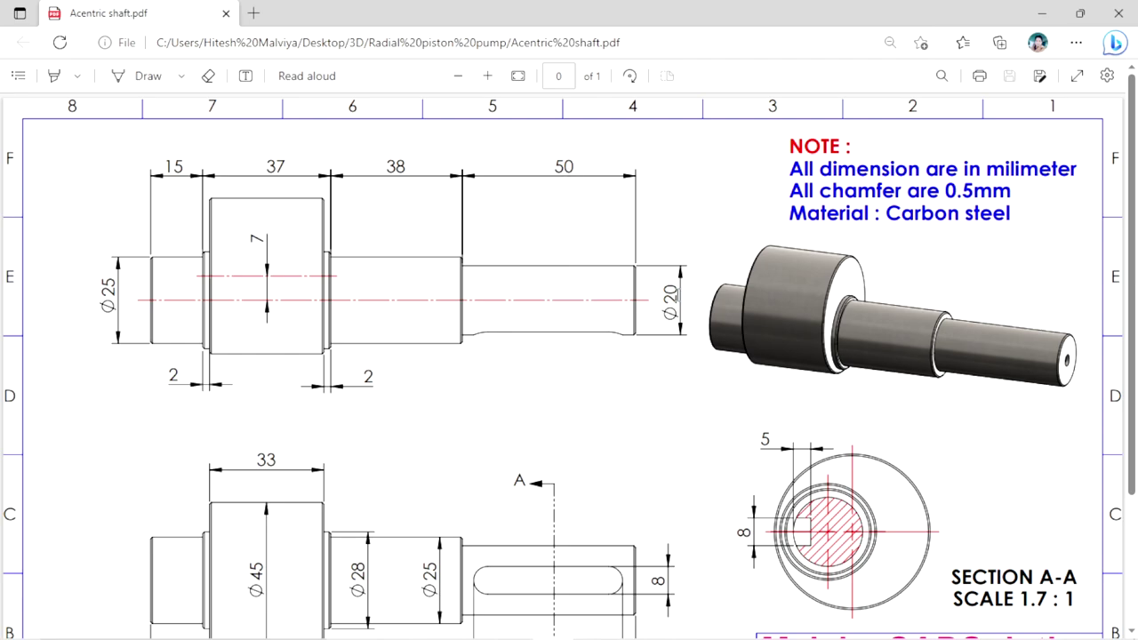
pyautogui.scroll(-2, 433, 352)
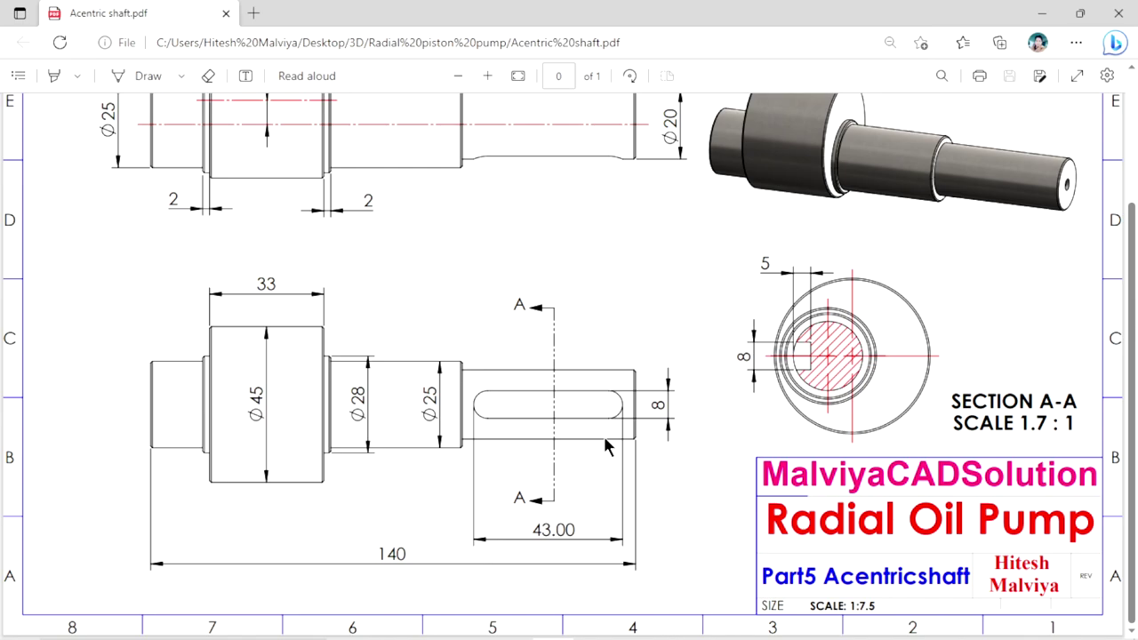
pyautogui.scroll(3, 603, 445)
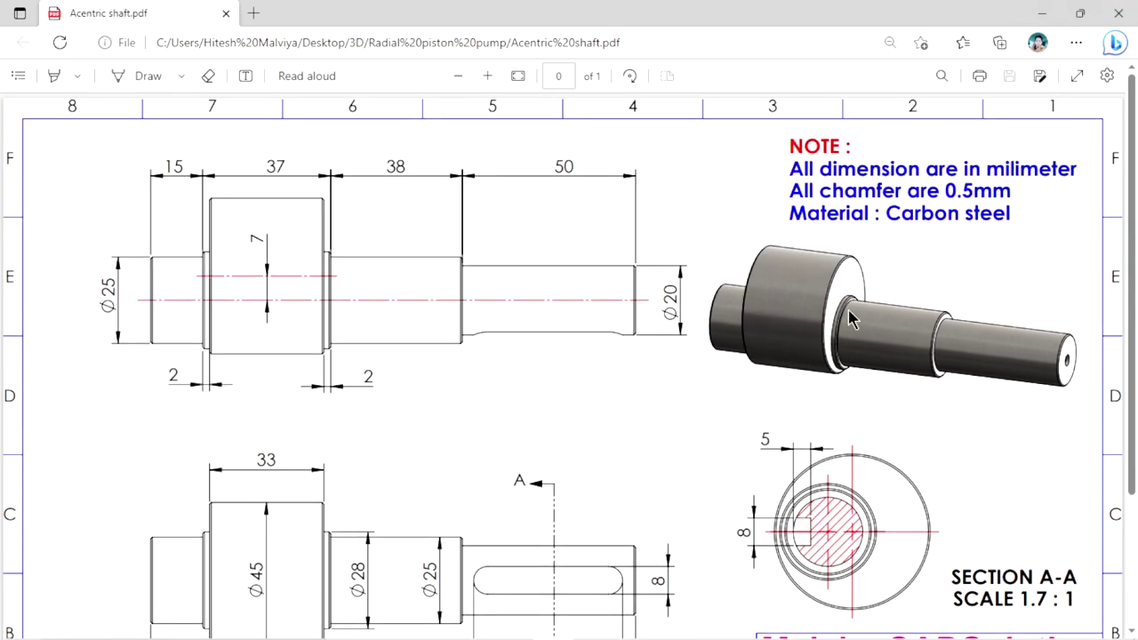
# On the Front Plane, draw a horizontal centerline starting at the origin.
pyautogui.click(1042, 14)
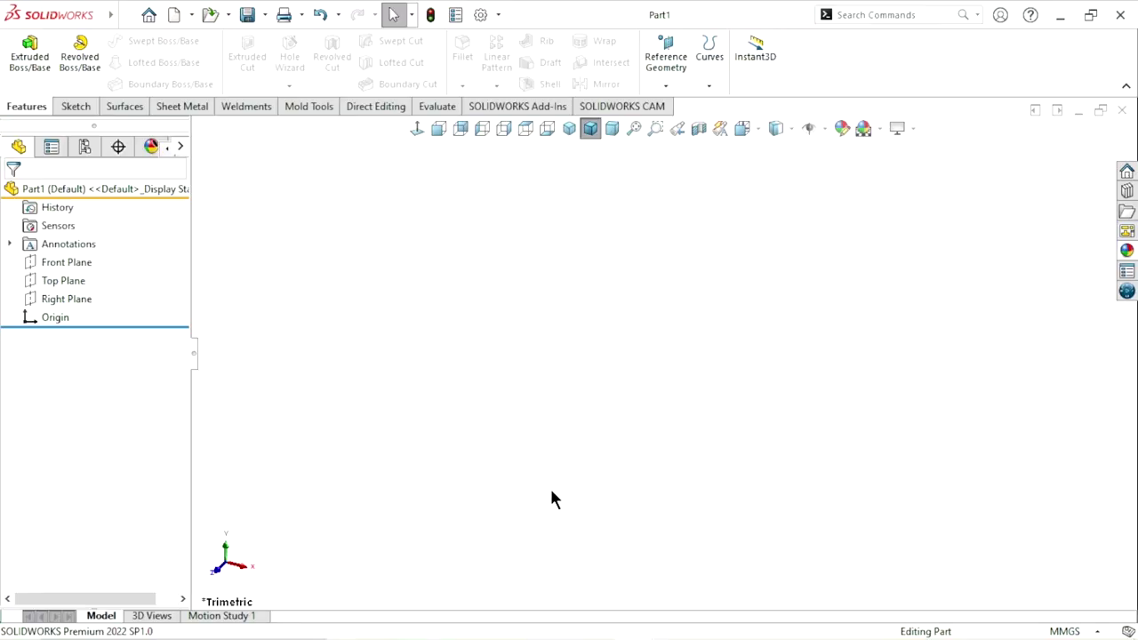
pyautogui.click(90, 263)
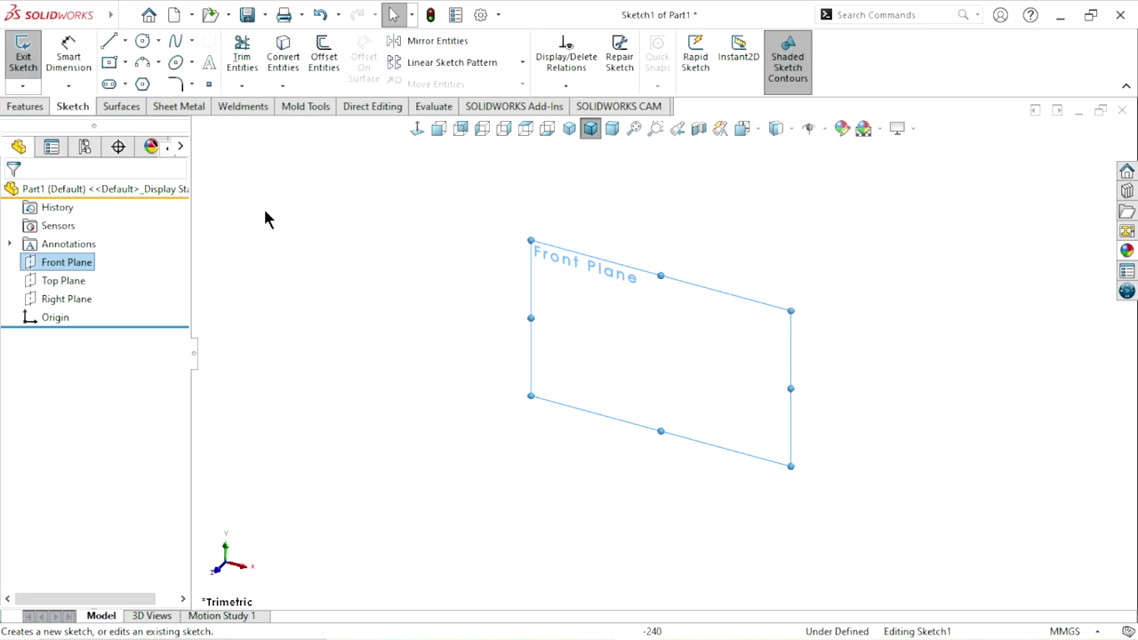
pyautogui.click(126, 41)
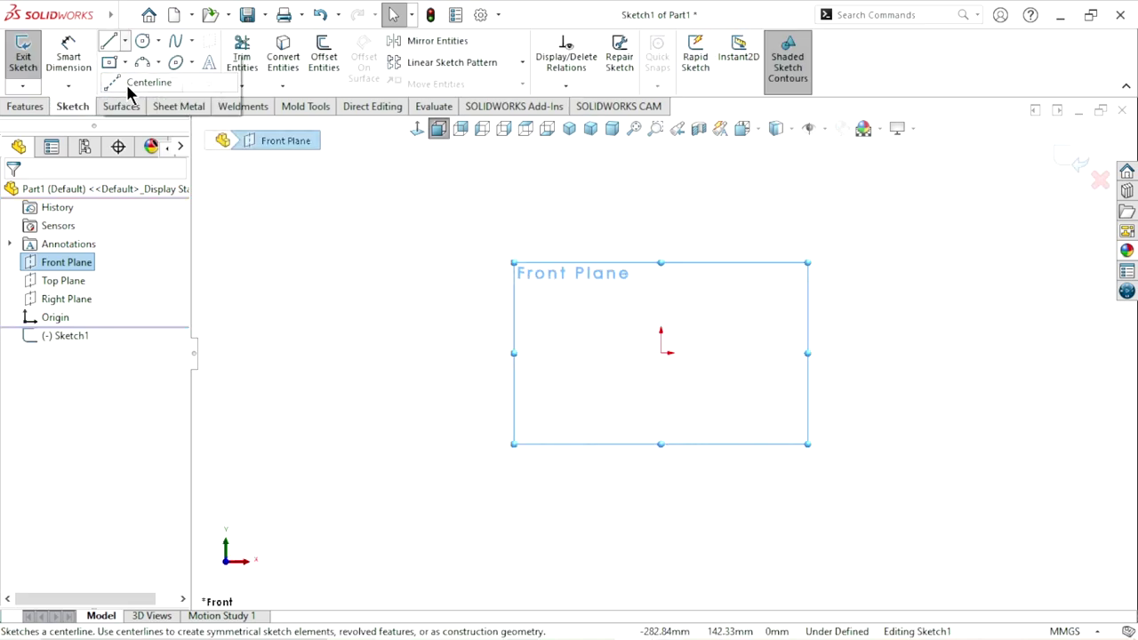
pyautogui.click(135, 79)
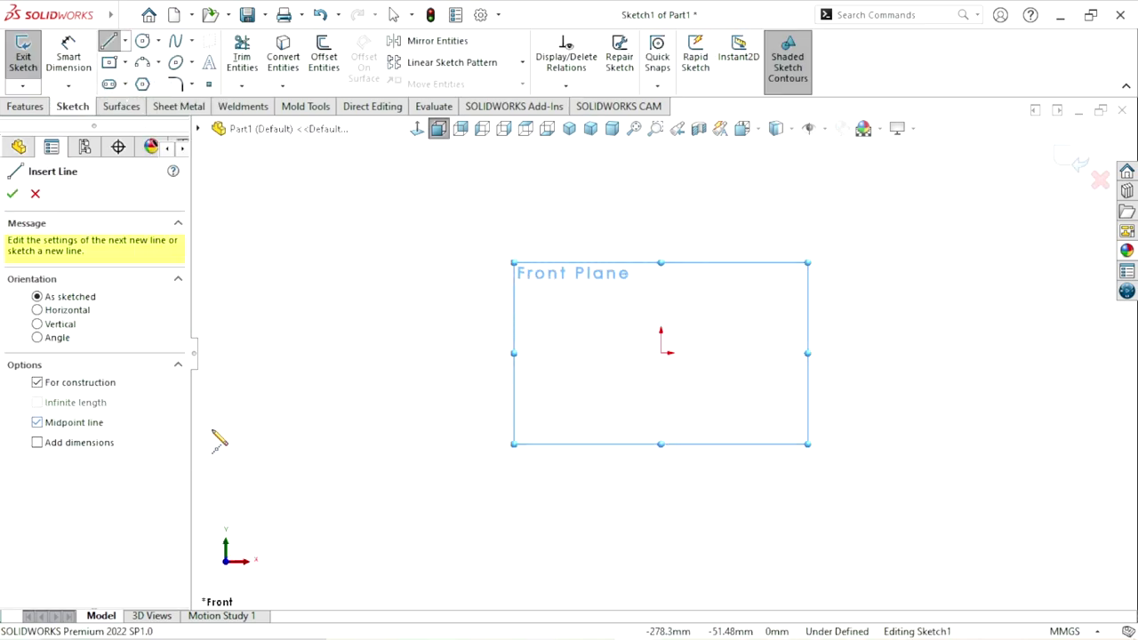
pyautogui.click(660, 353)
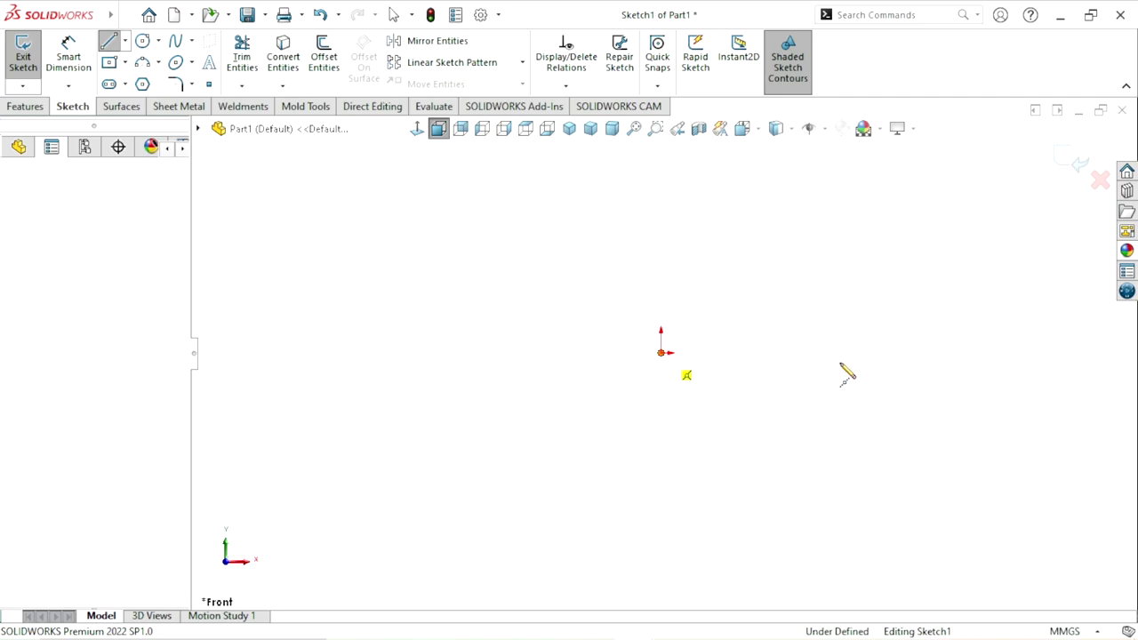
pyautogui.click(953, 354)
pyautogui.rightClick(959, 361)
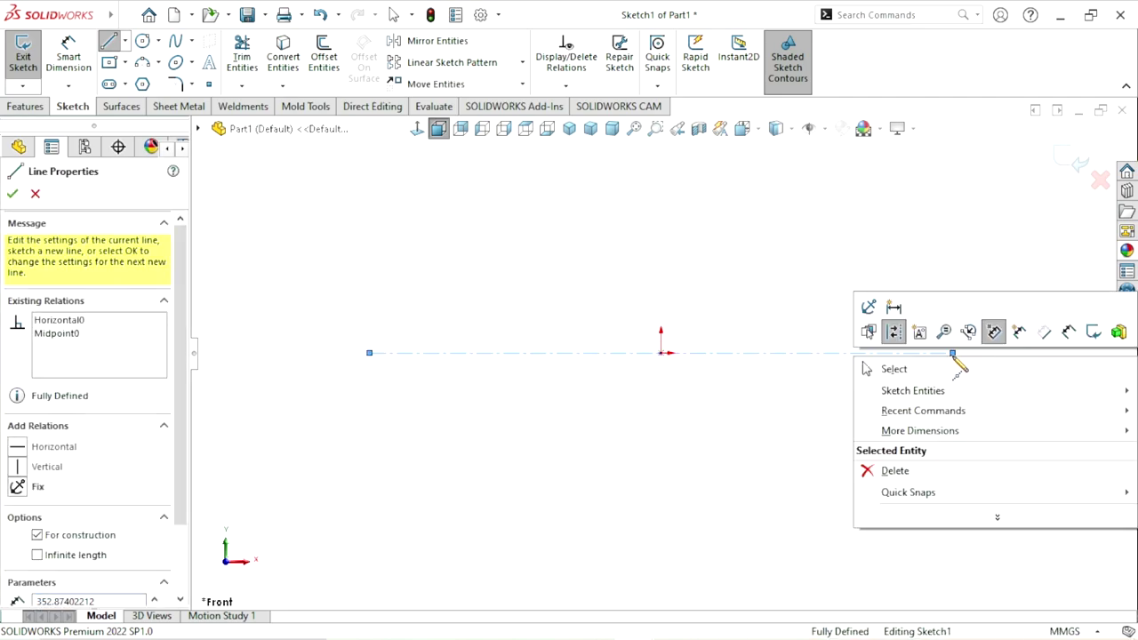
pyautogui.click(965, 369)
# Dimension the centerline's length to 140 mm.
pyautogui.click(69, 55)
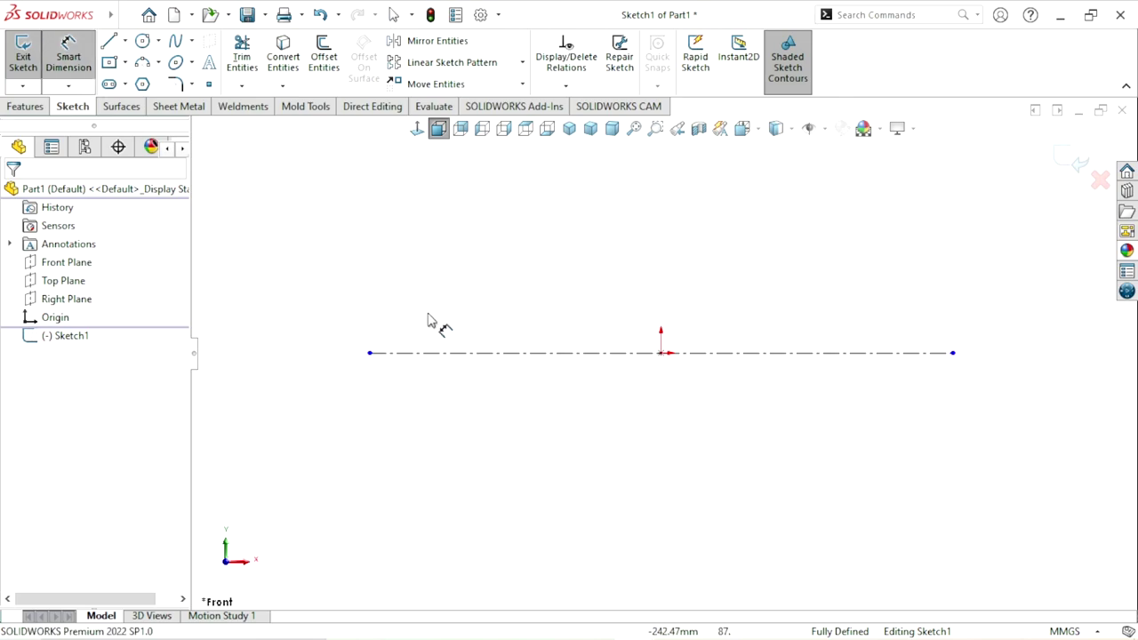
pyautogui.click(649, 354)
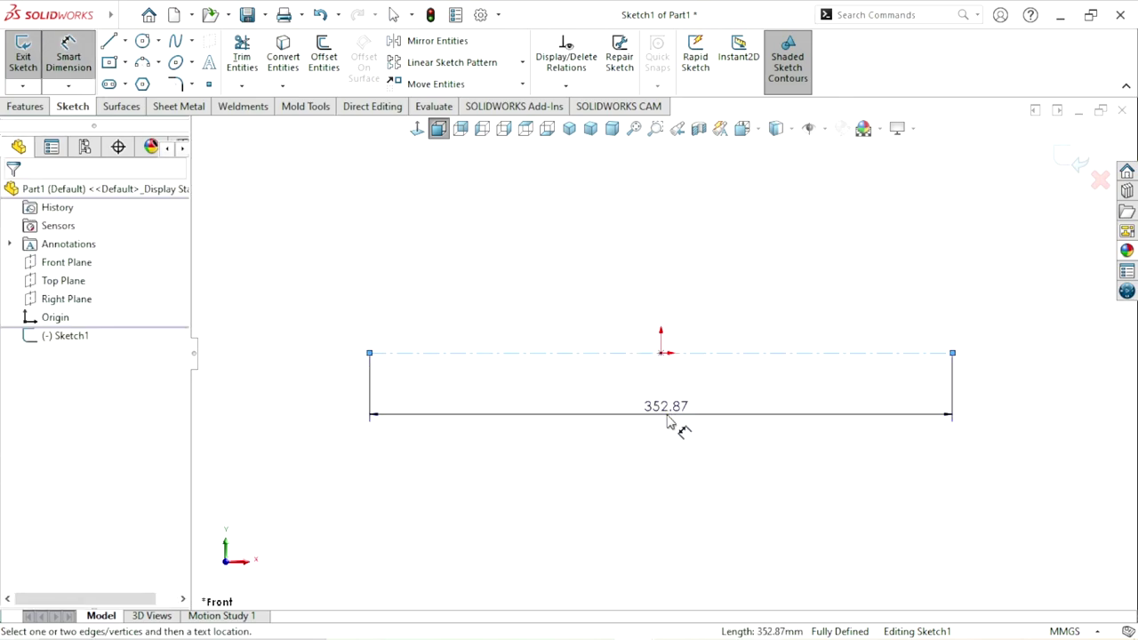
pyautogui.click(671, 418)
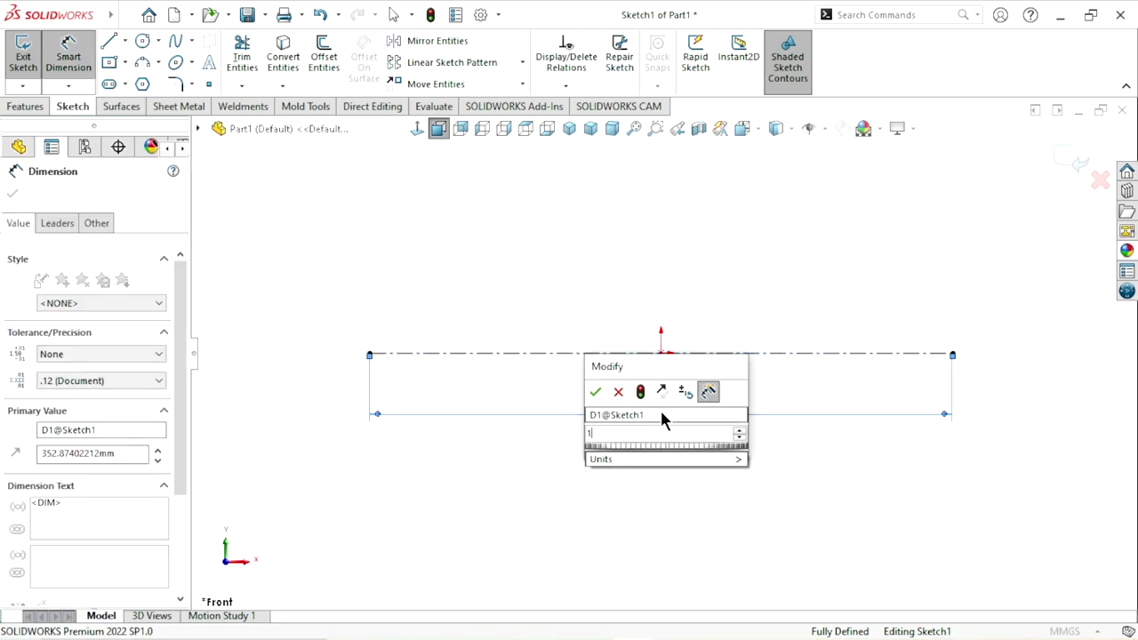
pyautogui.write('140')
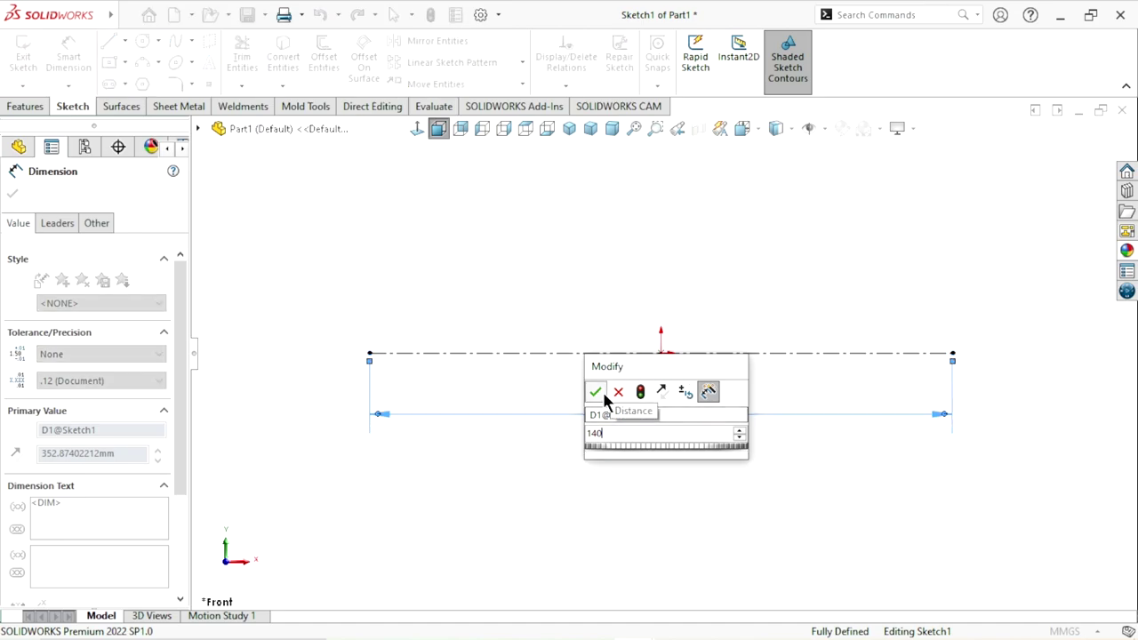
pyautogui.click(598, 390)
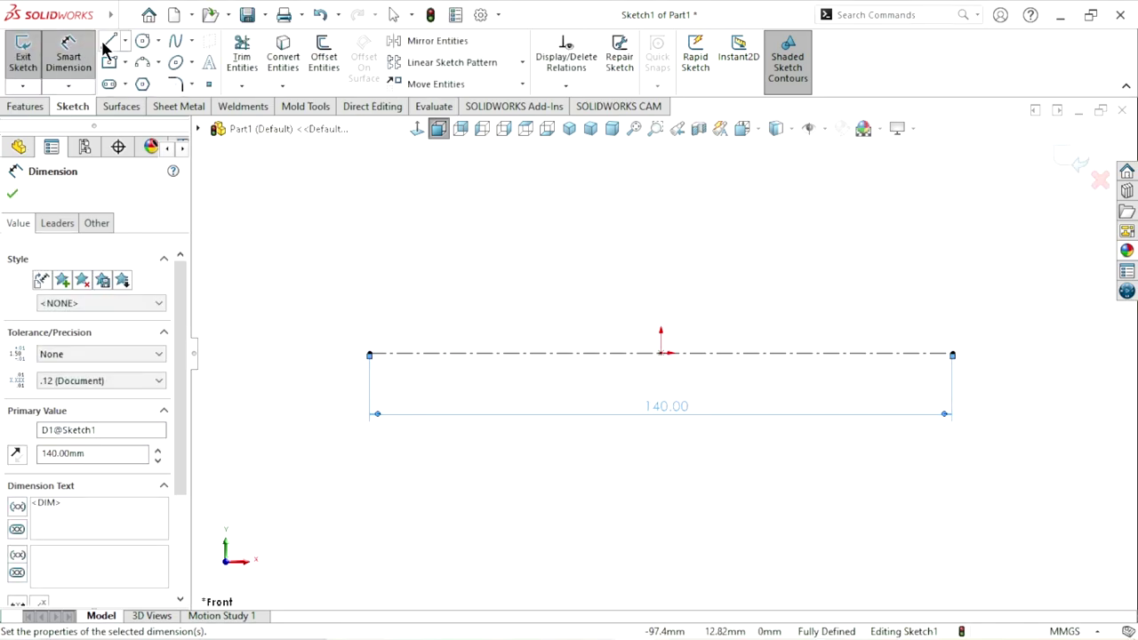
# Draw the profile's left end step and the widest step, starting from the centerline's left end.
pyautogui.press('l')
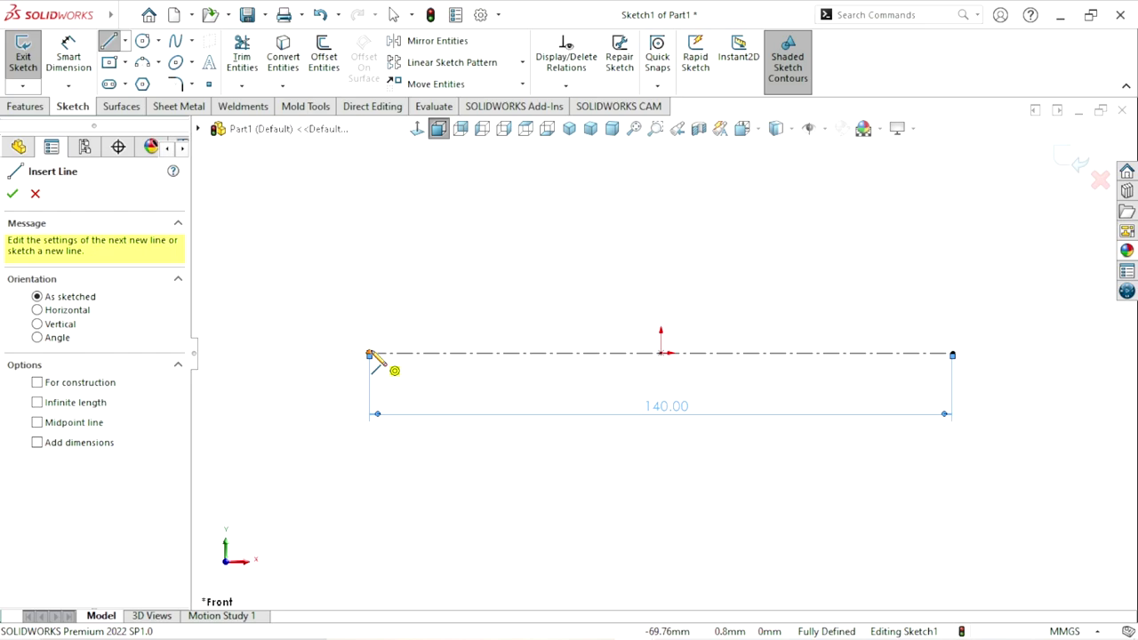
pyautogui.click(370, 353)
pyautogui.click(370, 262)
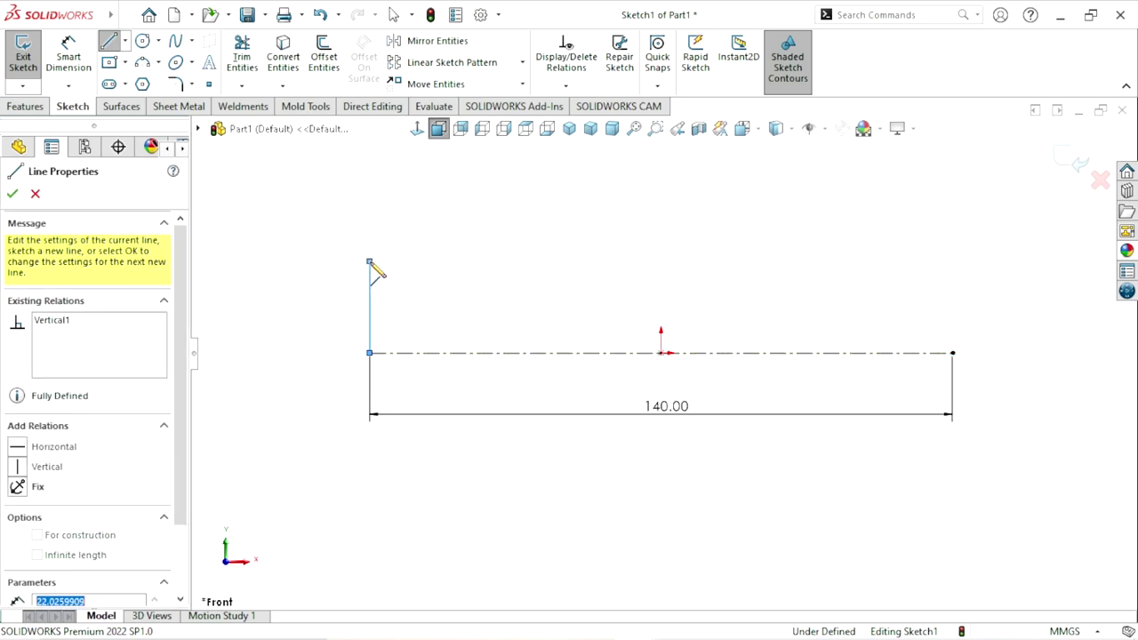
pyautogui.click(448, 262)
pyautogui.click(448, 218)
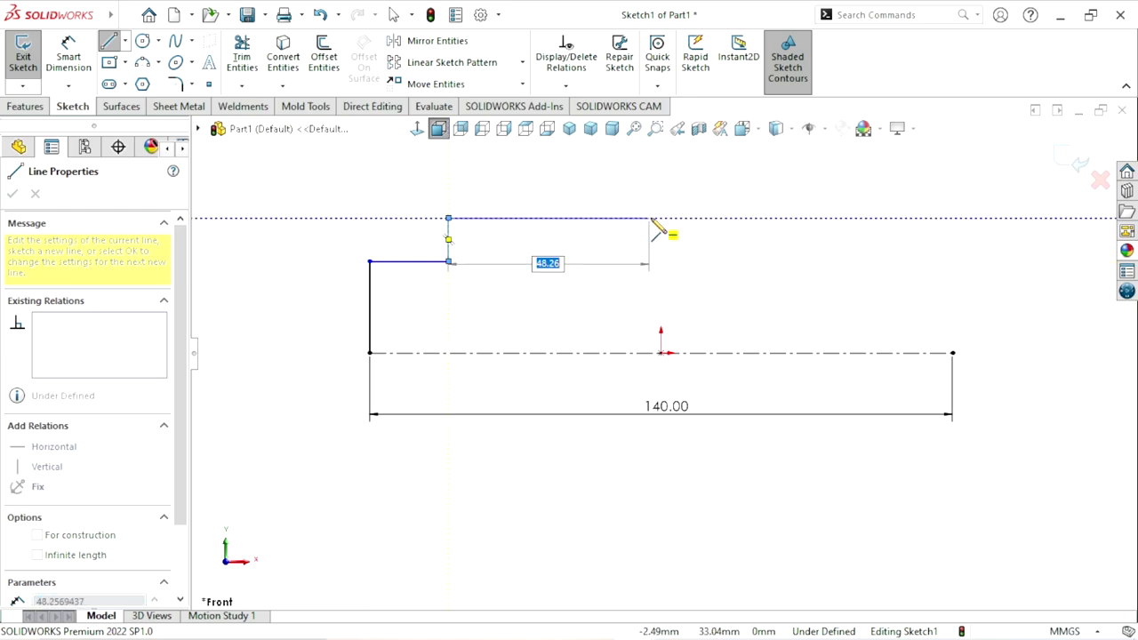
pyautogui.click(652, 218)
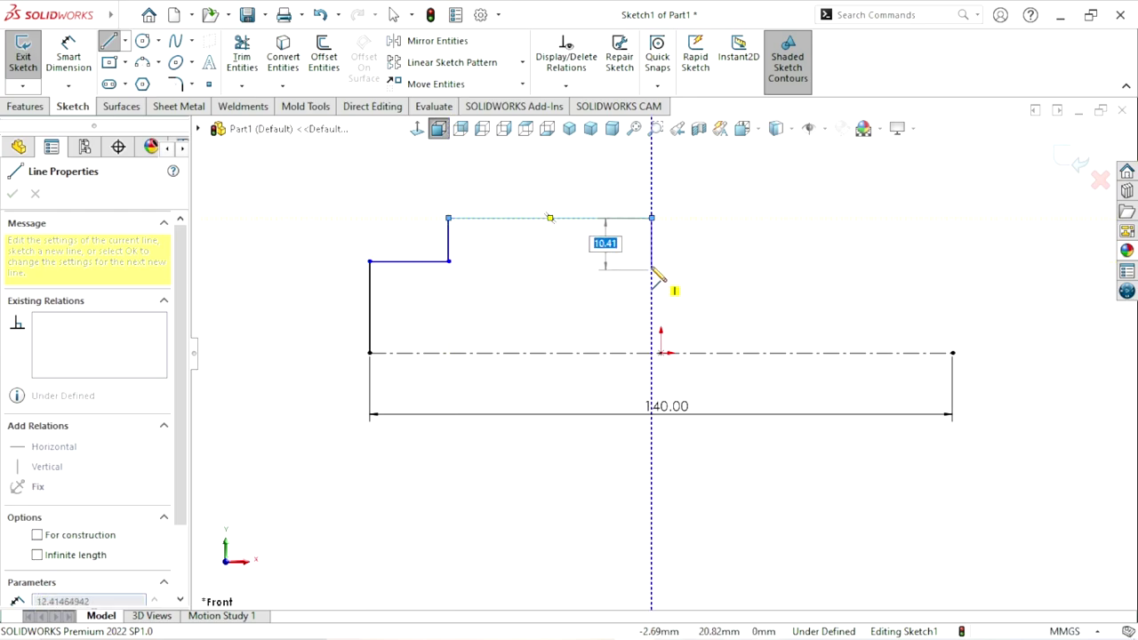
# Continue the profile down through the middle and smallest steps to the centerline's right end.
pyautogui.click(652, 261)
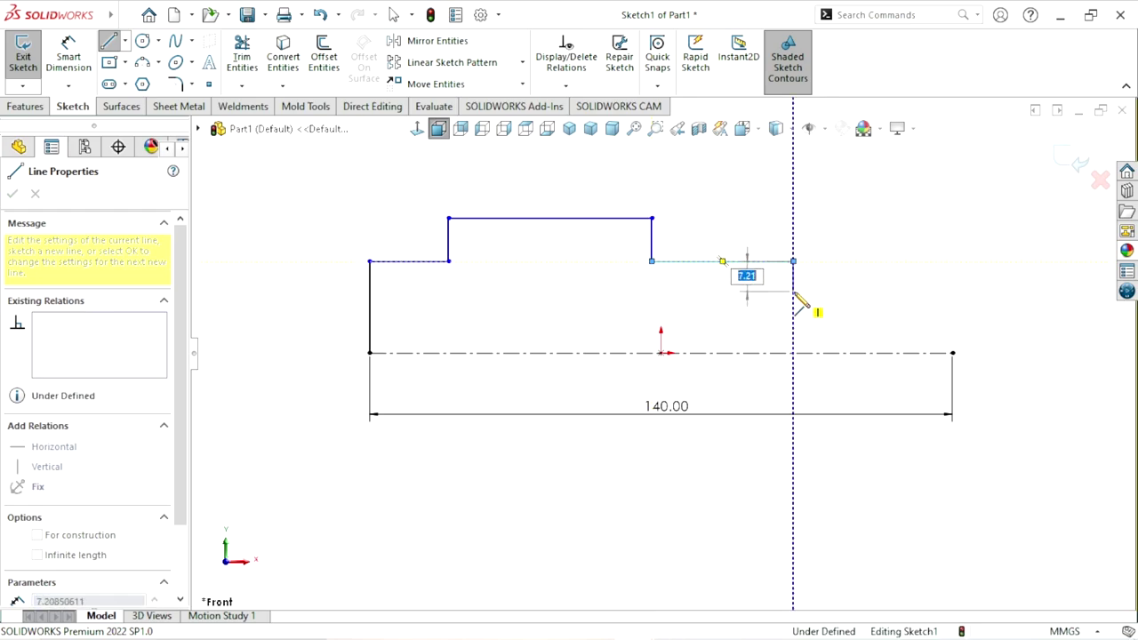
pyautogui.click(793, 261)
pyautogui.click(793, 291)
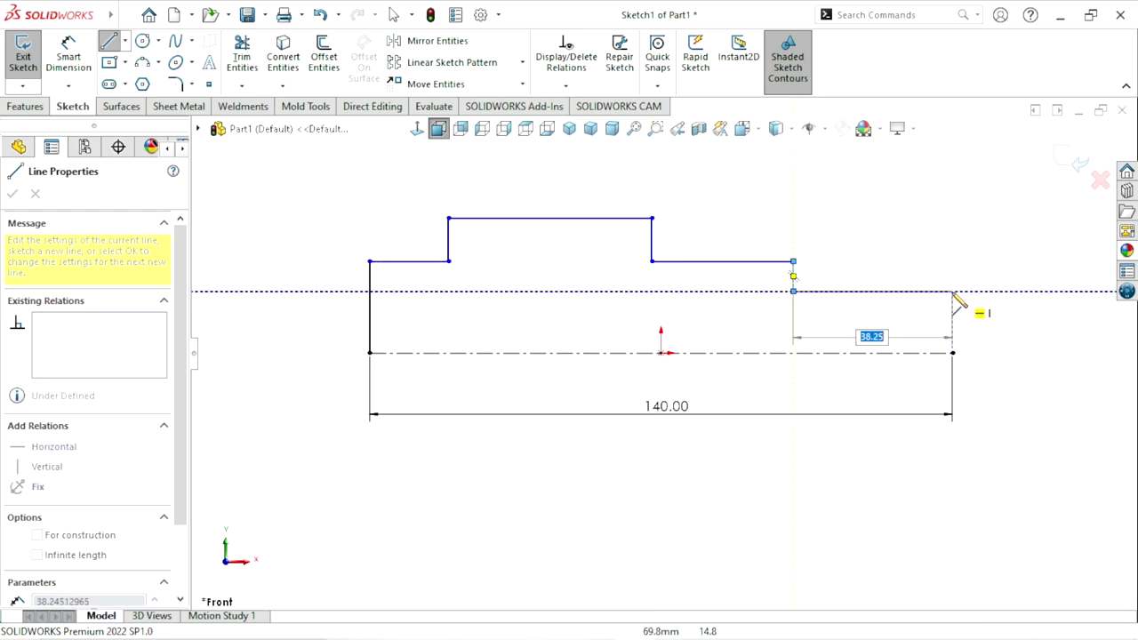
pyautogui.click(953, 291)
pyautogui.click(953, 353)
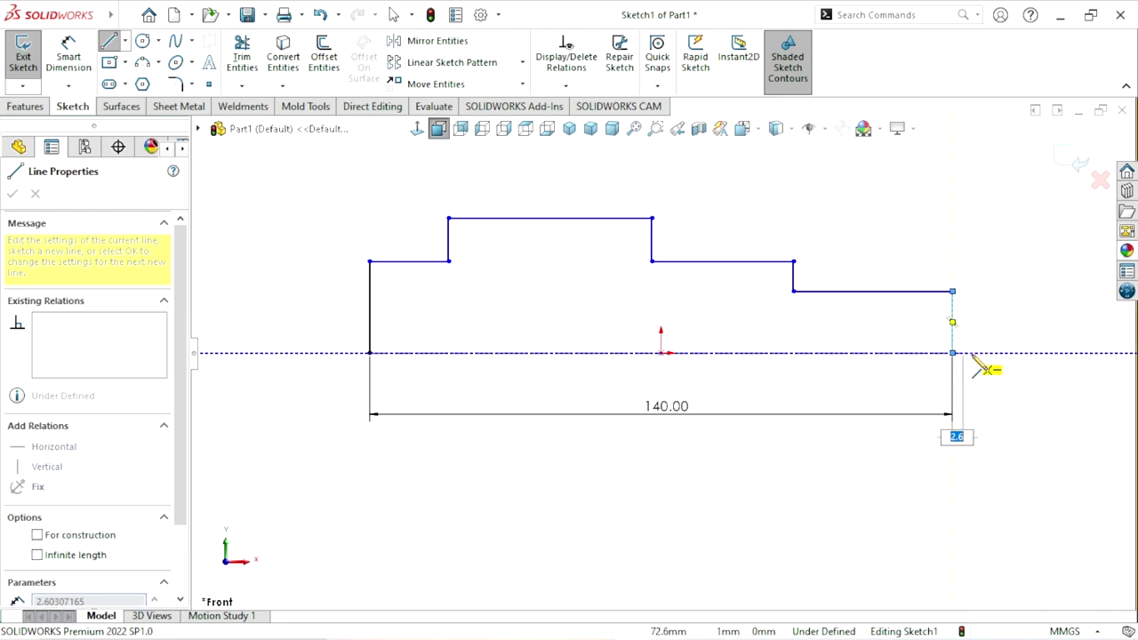
pyautogui.rightClick(978, 369)
pyautogui.click(908, 361)
pyautogui.click(76, 60)
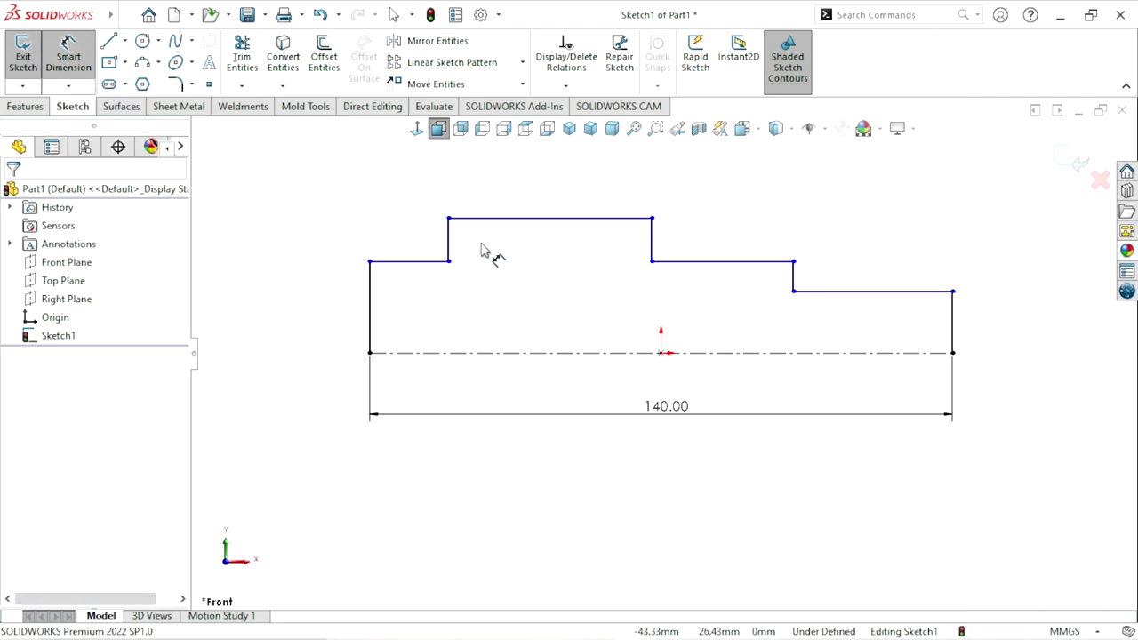
# Dimension the left end step height to 25 and the widest step height to 28.
pyautogui.click(423, 270)
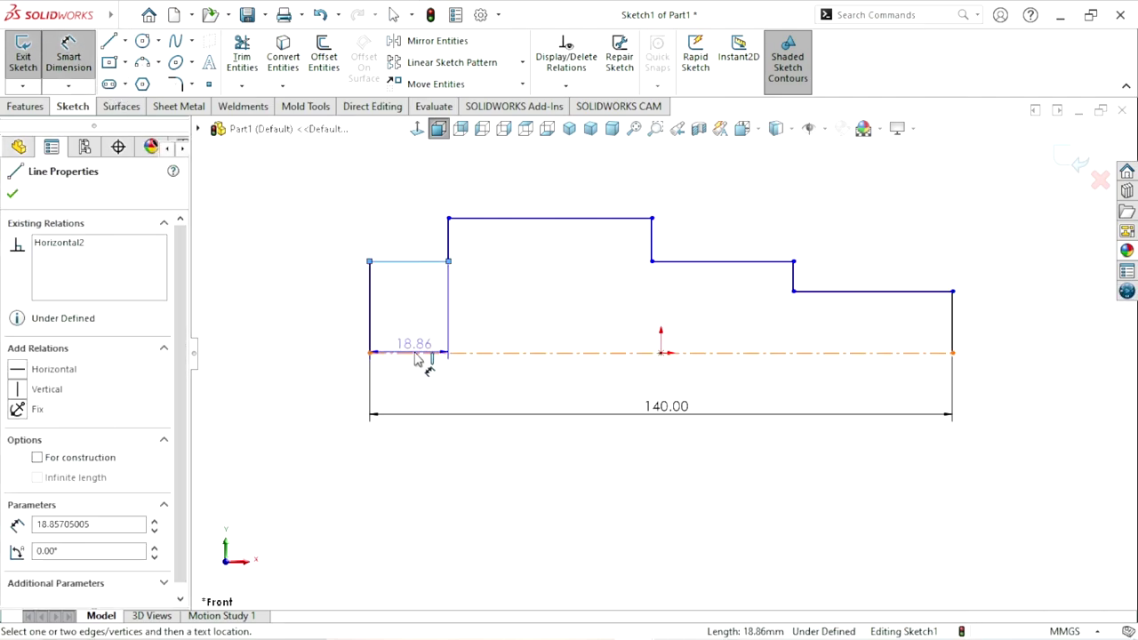
pyautogui.click(417, 354)
pyautogui.click(307, 362)
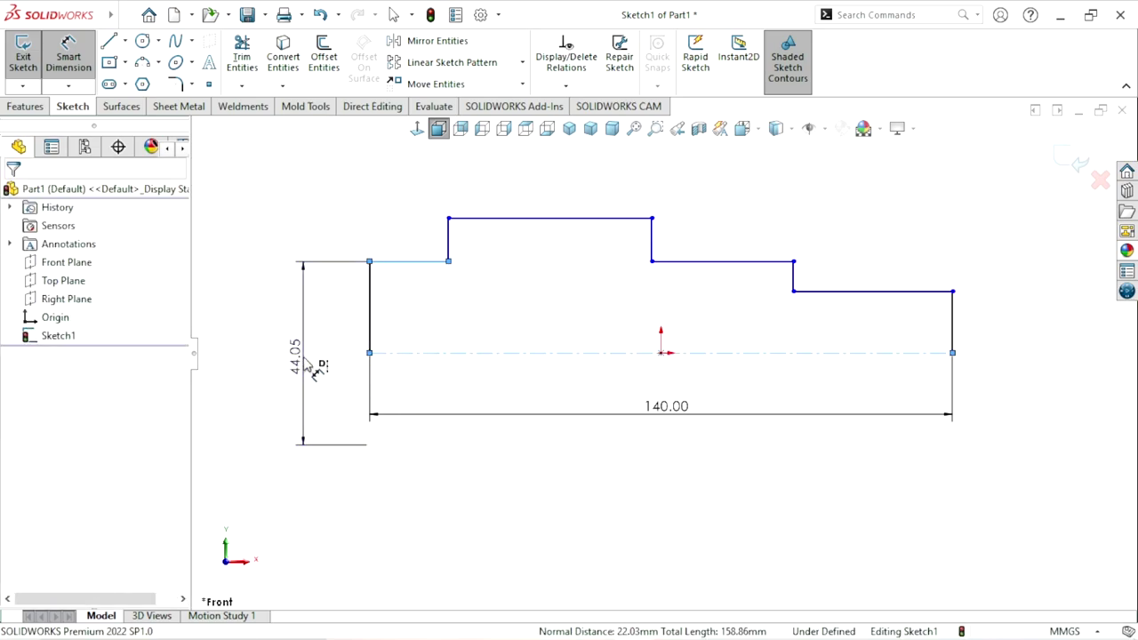
pyautogui.write('25')
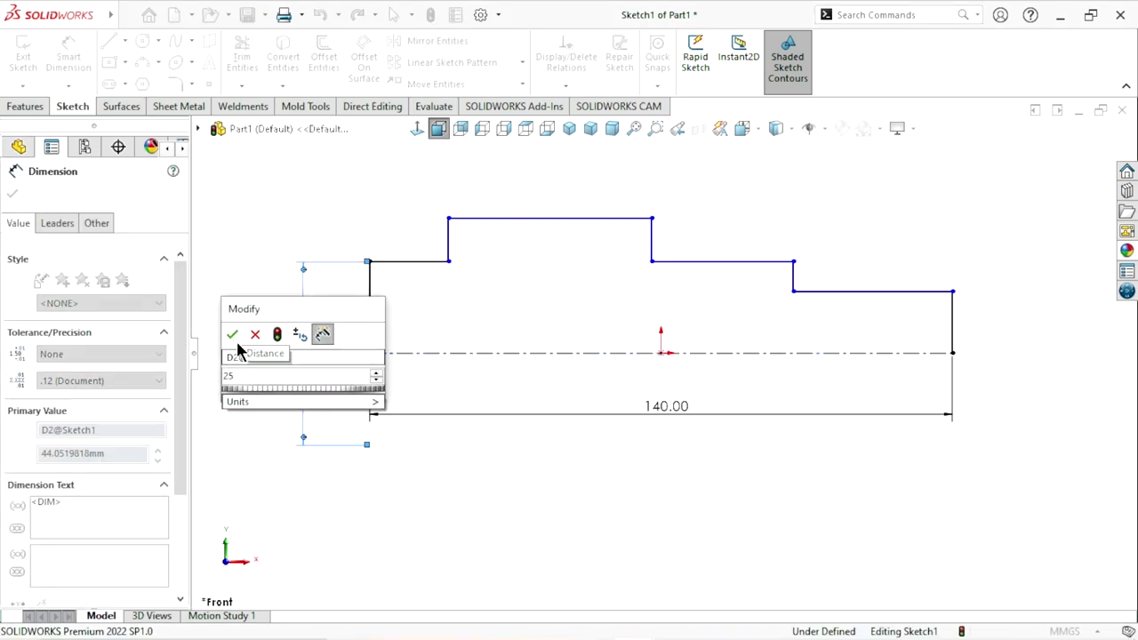
pyautogui.click(232, 334)
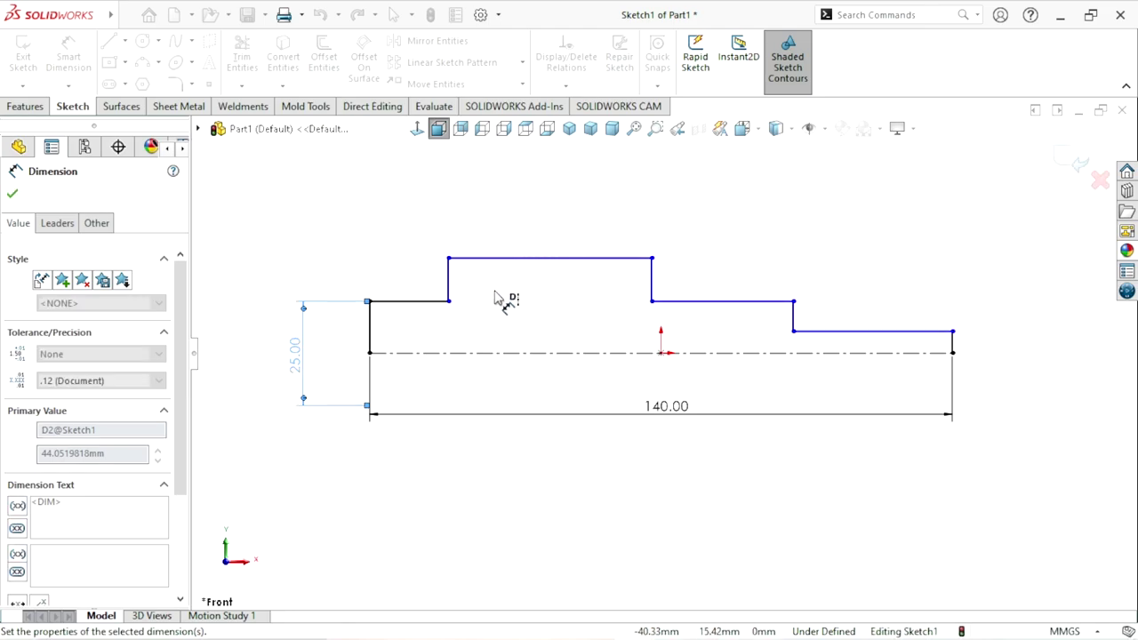
pyautogui.click(547, 264)
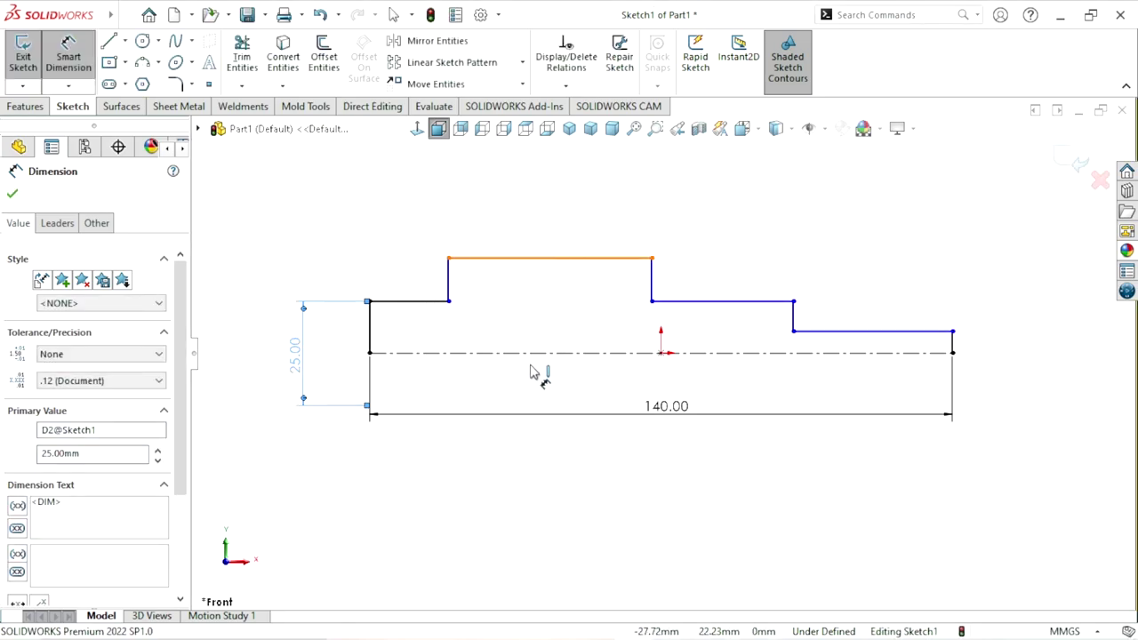
pyautogui.click(533, 353)
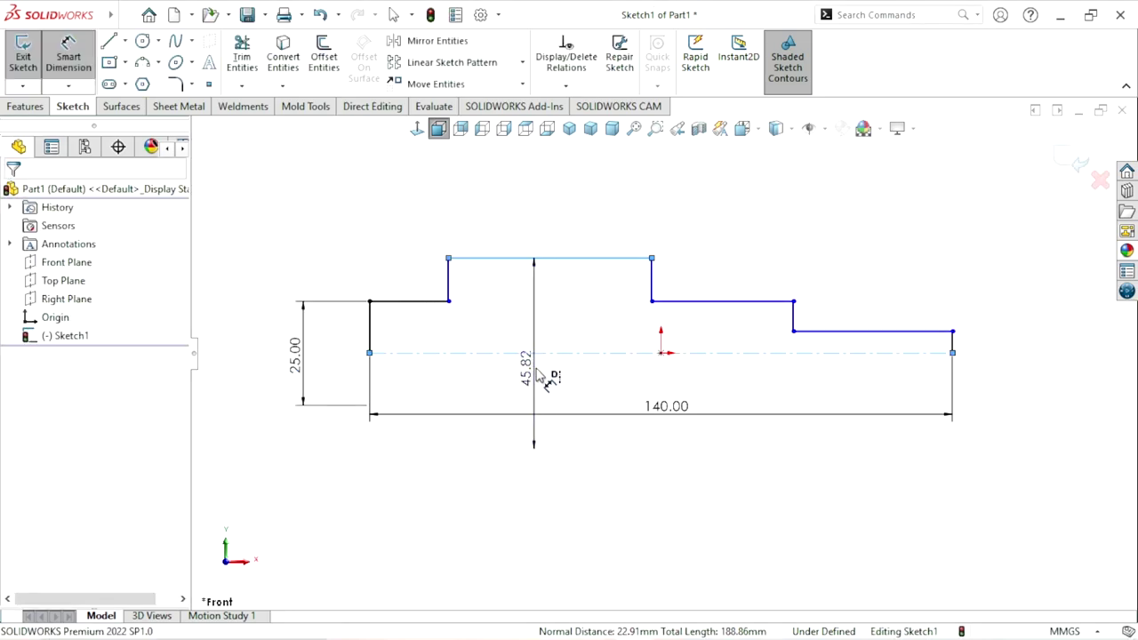
pyautogui.click(552, 376)
pyautogui.write('28')
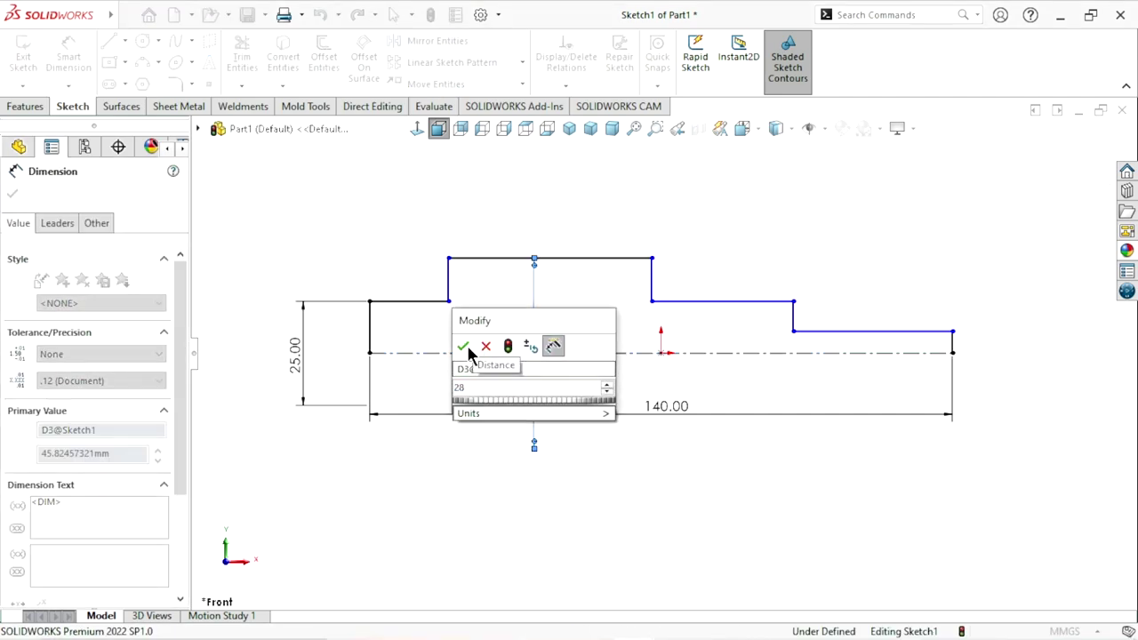
pyautogui.click(463, 347)
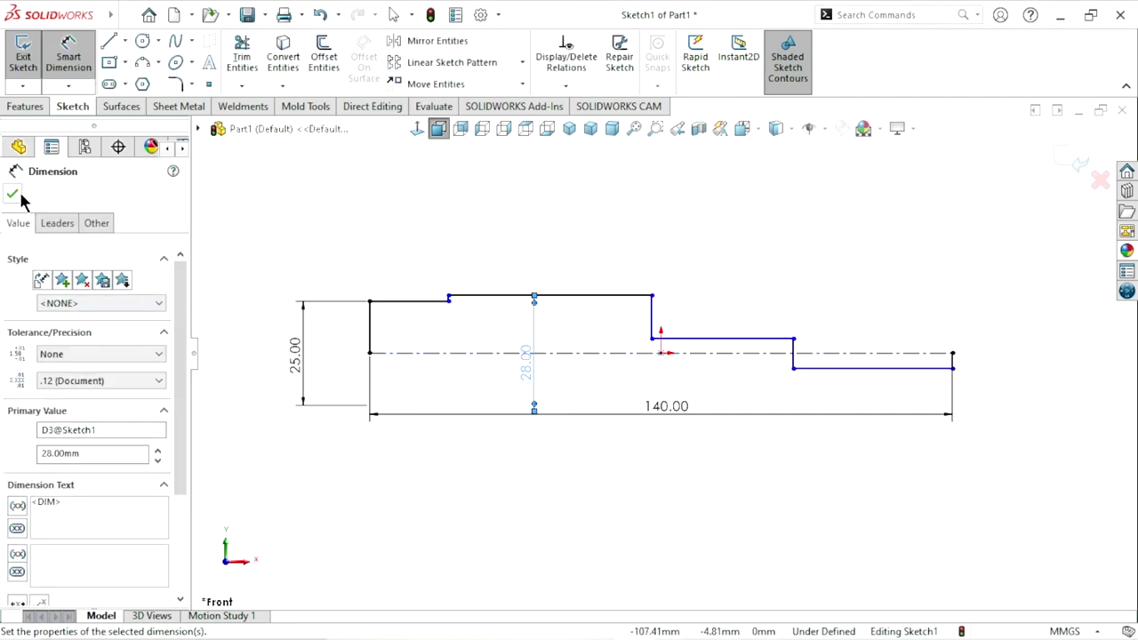
pyautogui.press('Escape')
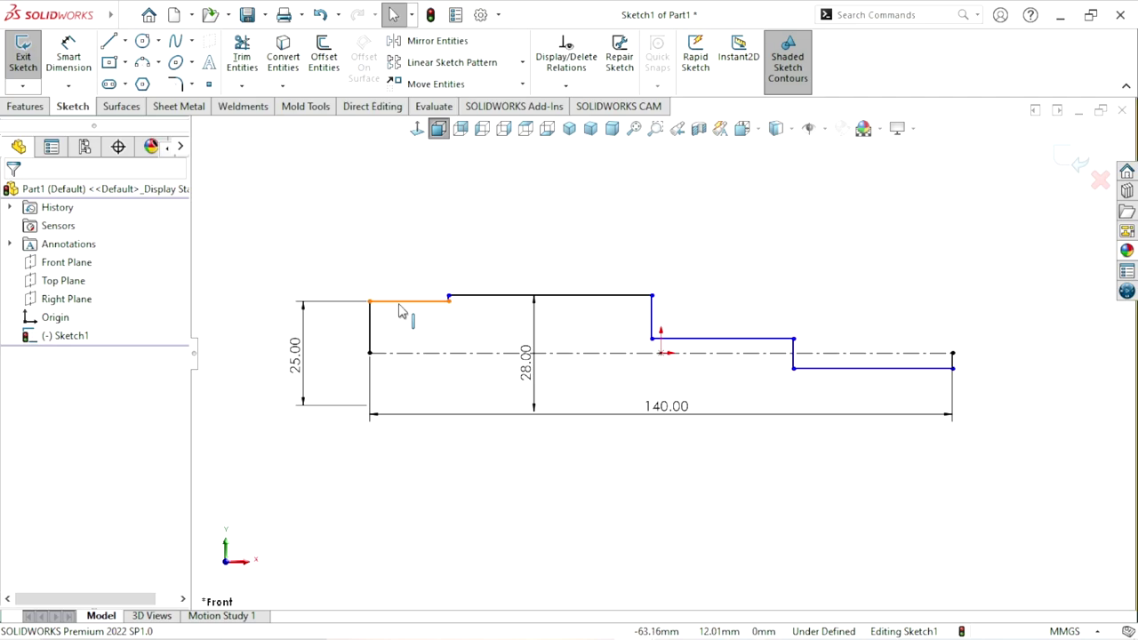
# Make the first step's top edge collinear with the middle step's top edge.
pyautogui.click(401, 301)
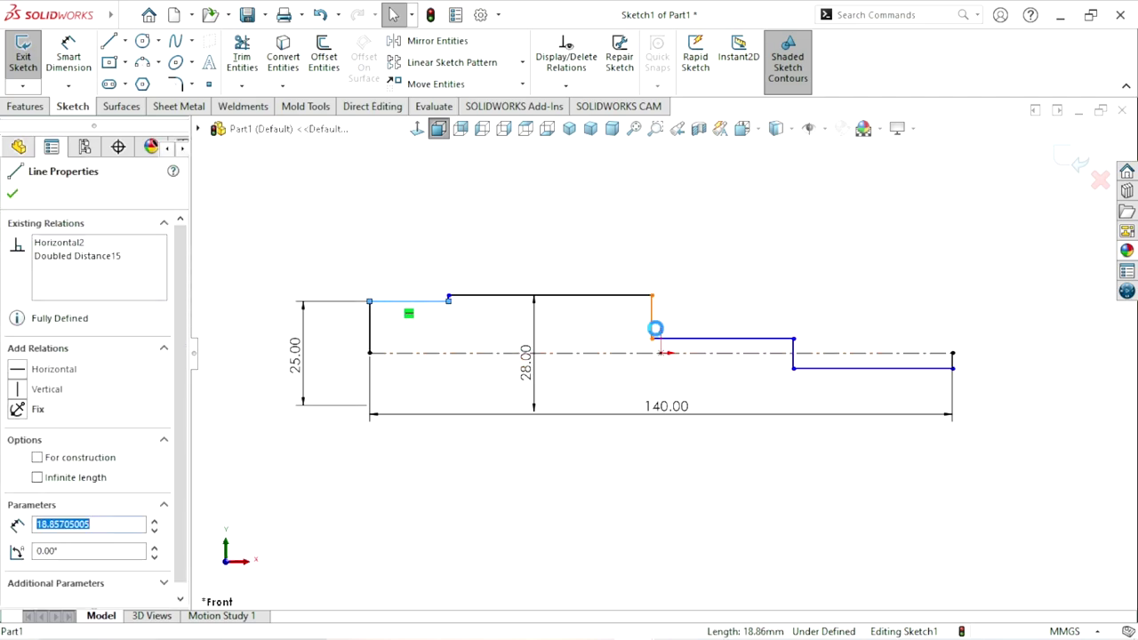
pyautogui.keyDown('ctrl'); pyautogui.click(728, 341); pyautogui.keyUp('ctrl')
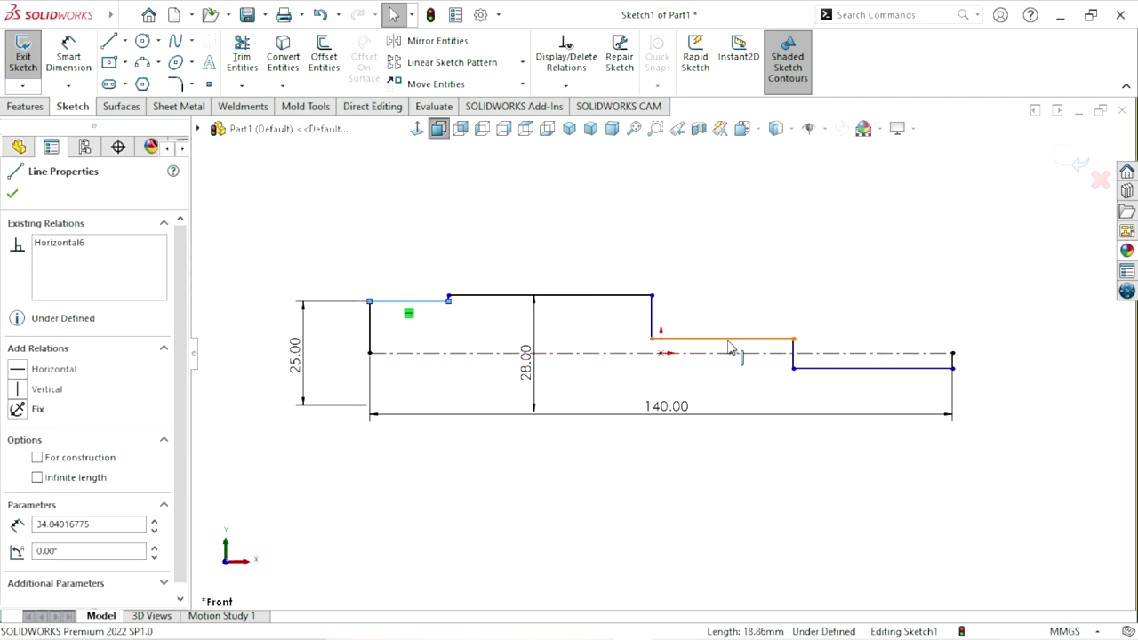
pyautogui.click(826, 267)
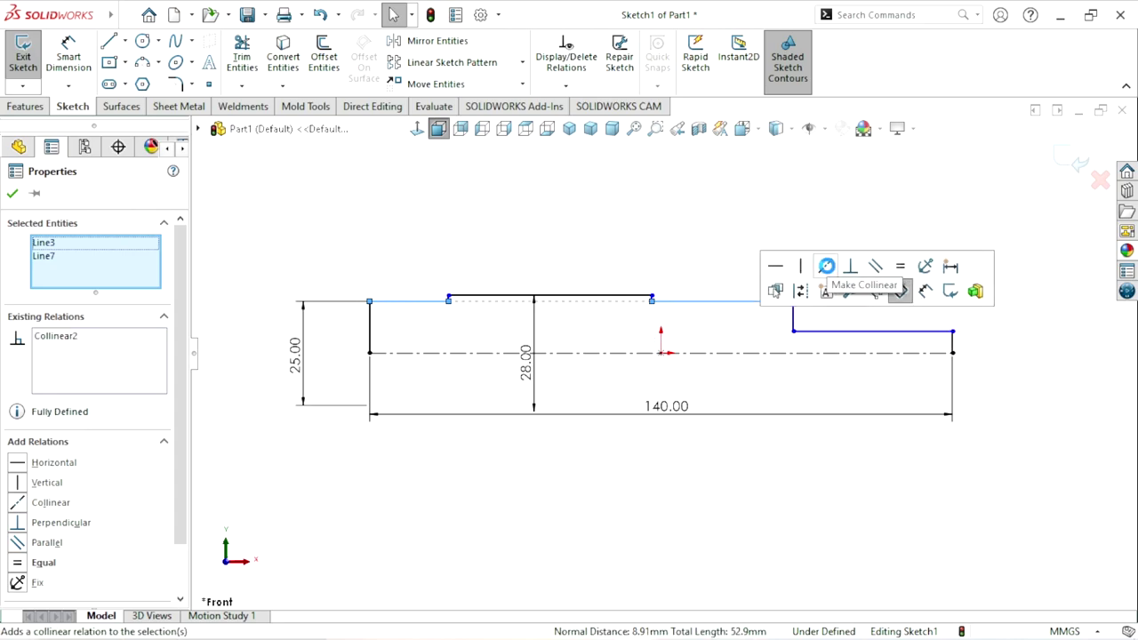
pyautogui.click(805, 496)
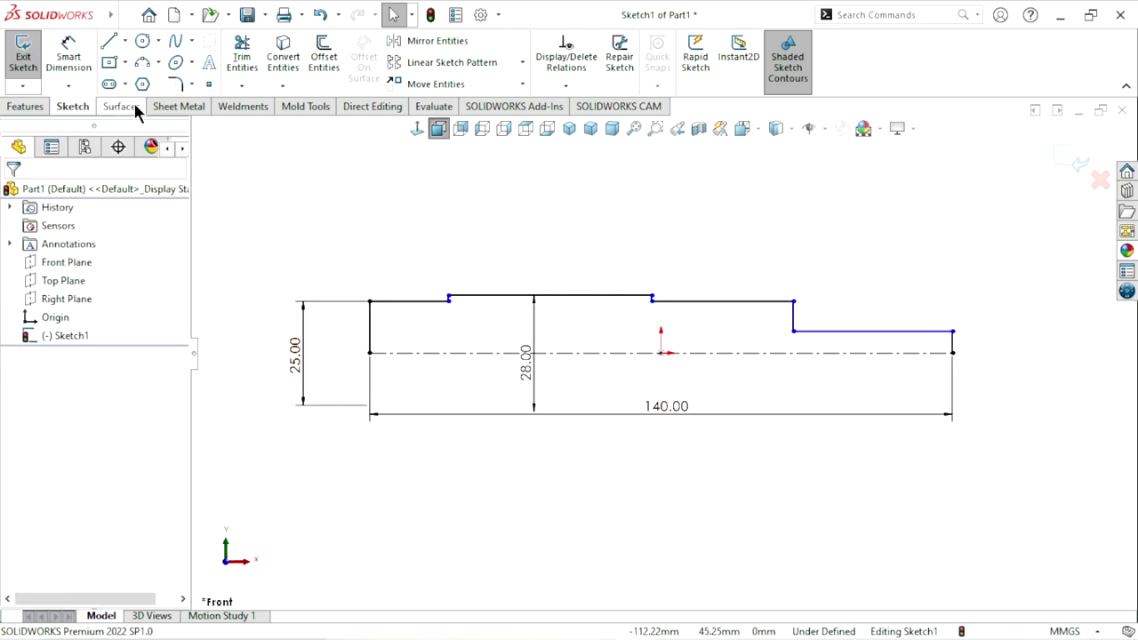
# Dimension the right end step height from the centerline to 20.
pyautogui.click(66, 65)
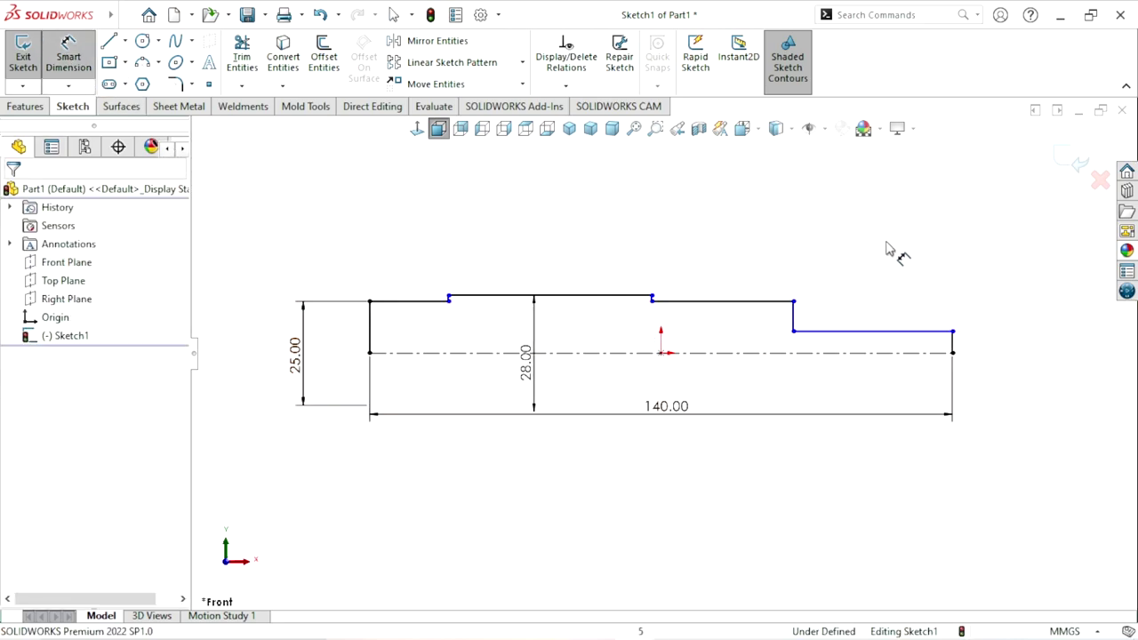
pyautogui.click(900, 358)
pyautogui.click(893, 354)
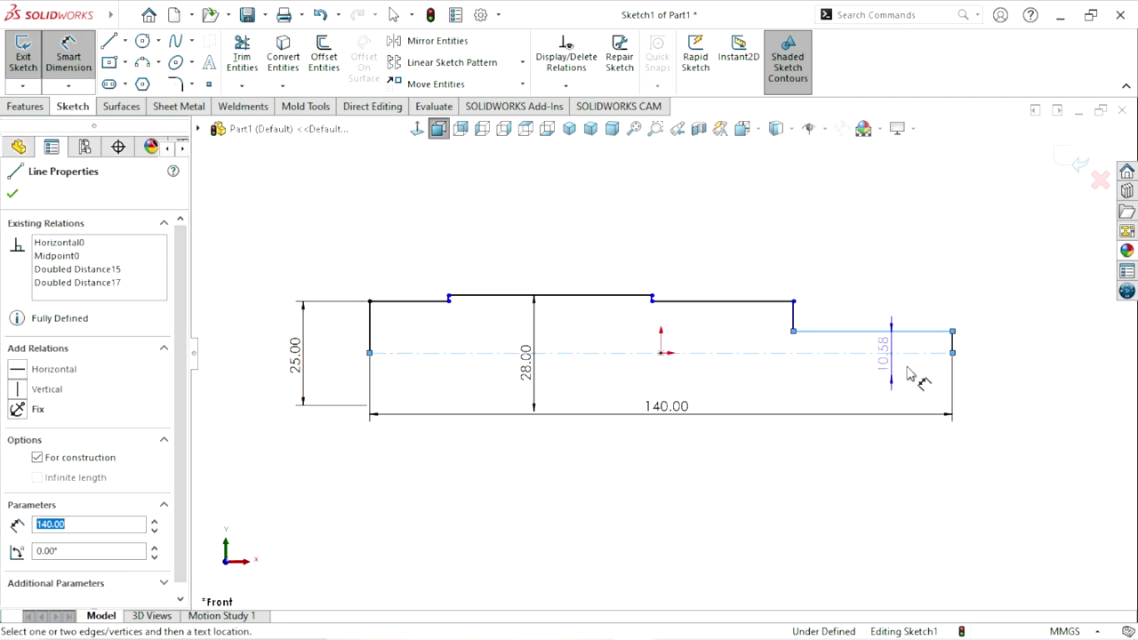
pyautogui.click(997, 375)
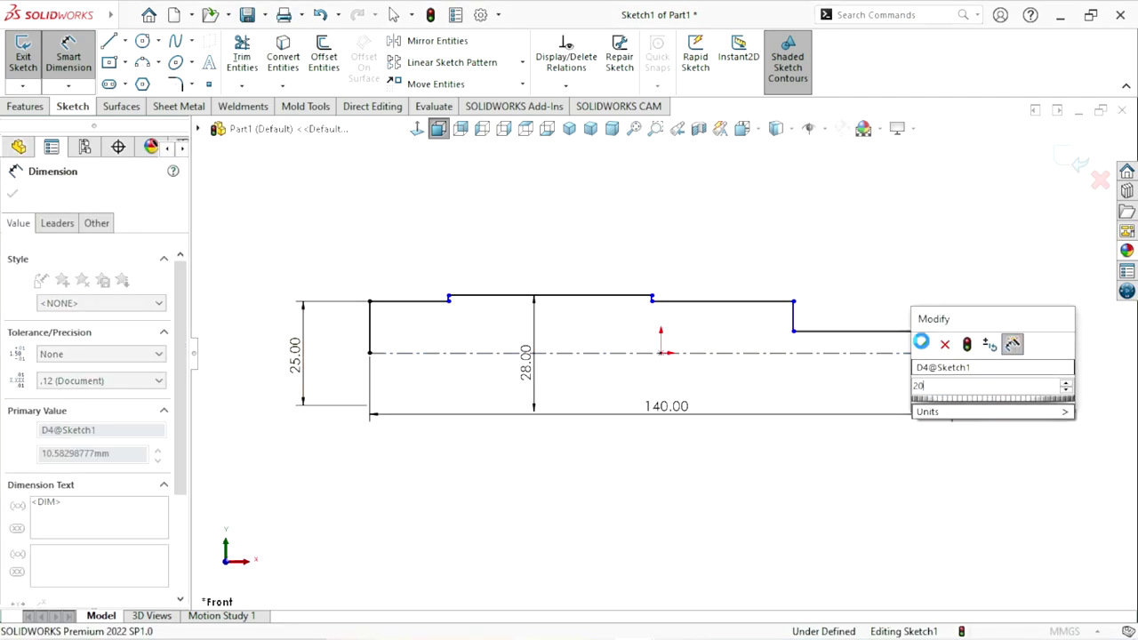
pyautogui.write('20')
pyautogui.press('Return')
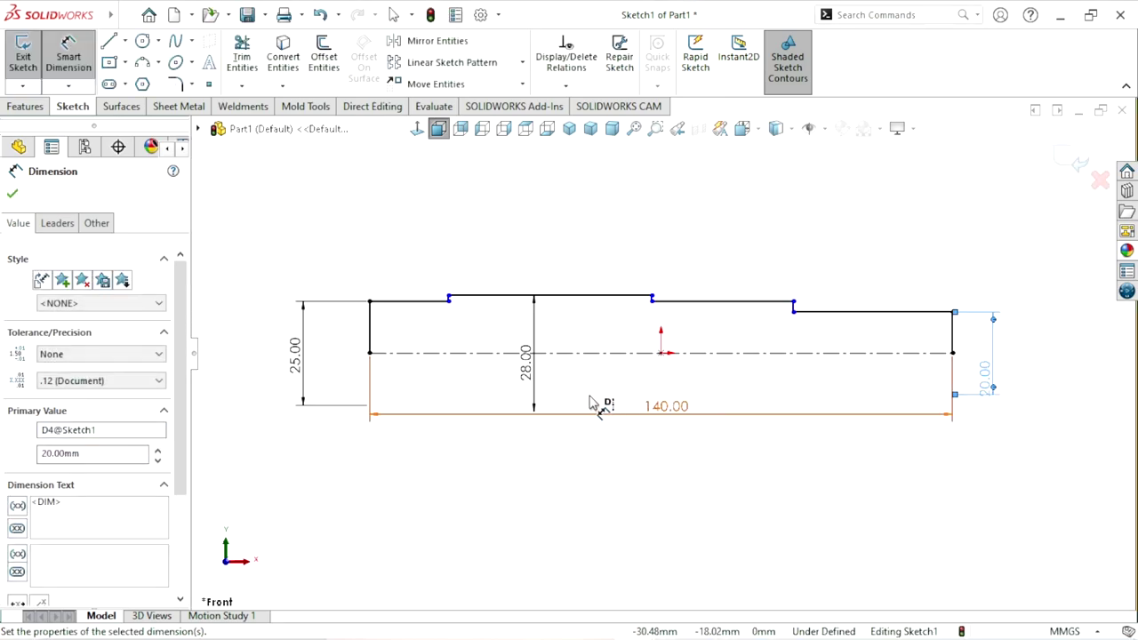
pyautogui.scroll(2, 547, 371)
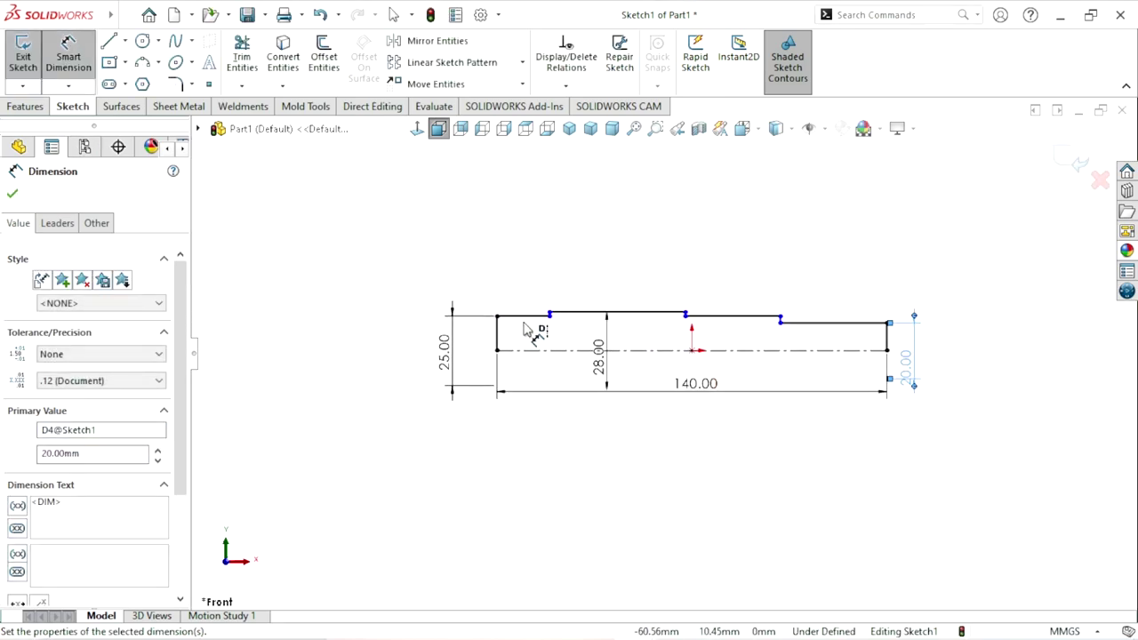
# Set the first step length to 15 and the second step length to 37.
pyautogui.click(526, 328)
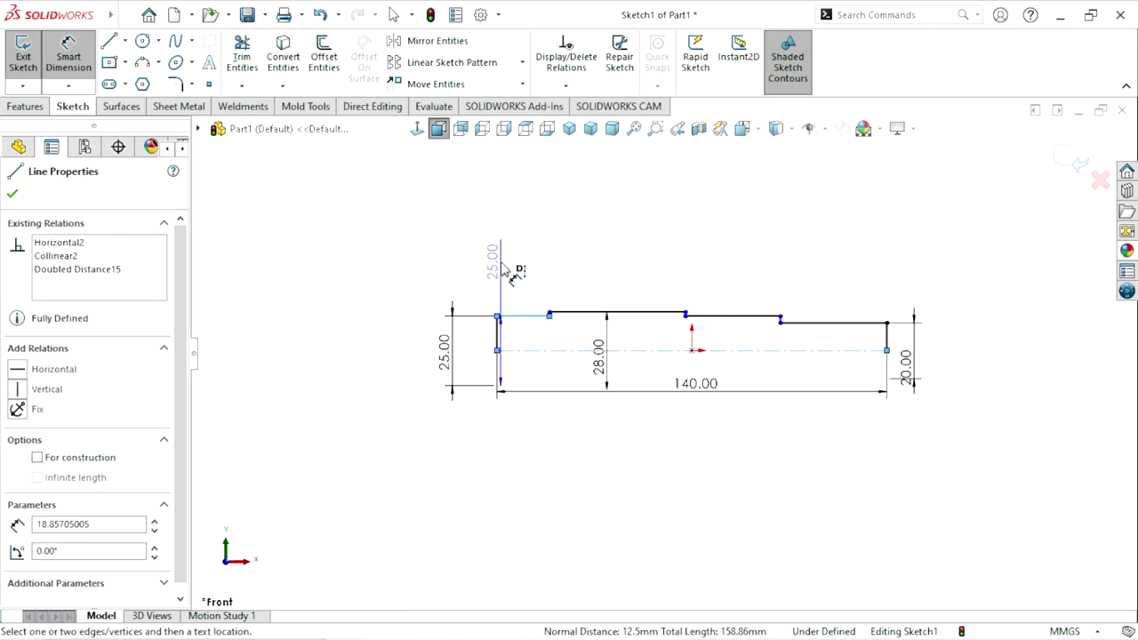
pyautogui.click(512, 276)
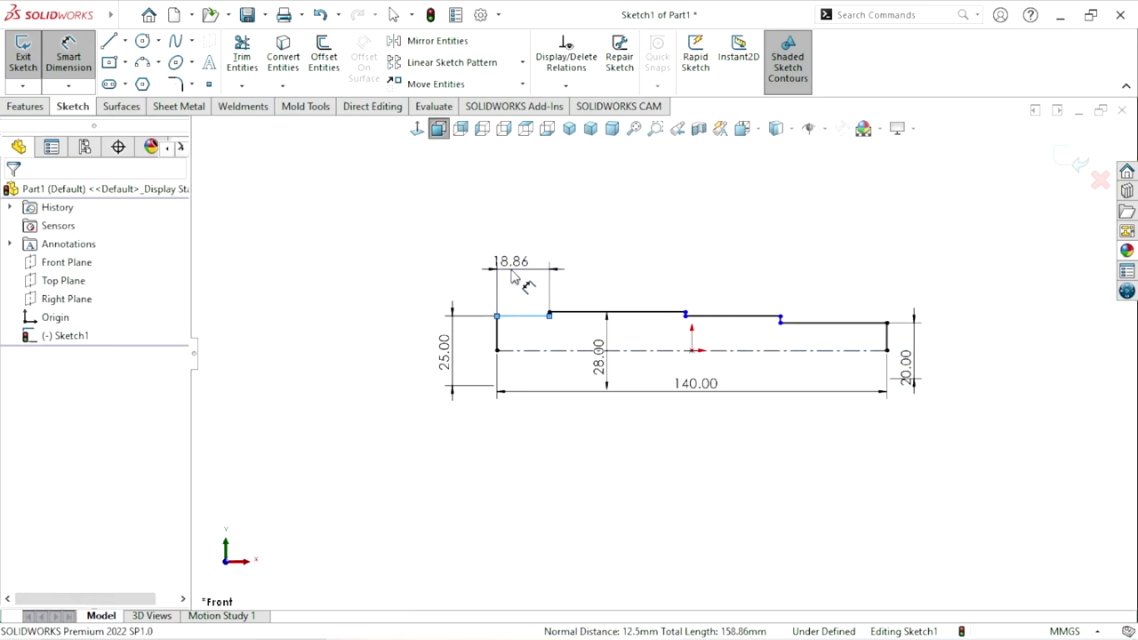
pyautogui.write('15')
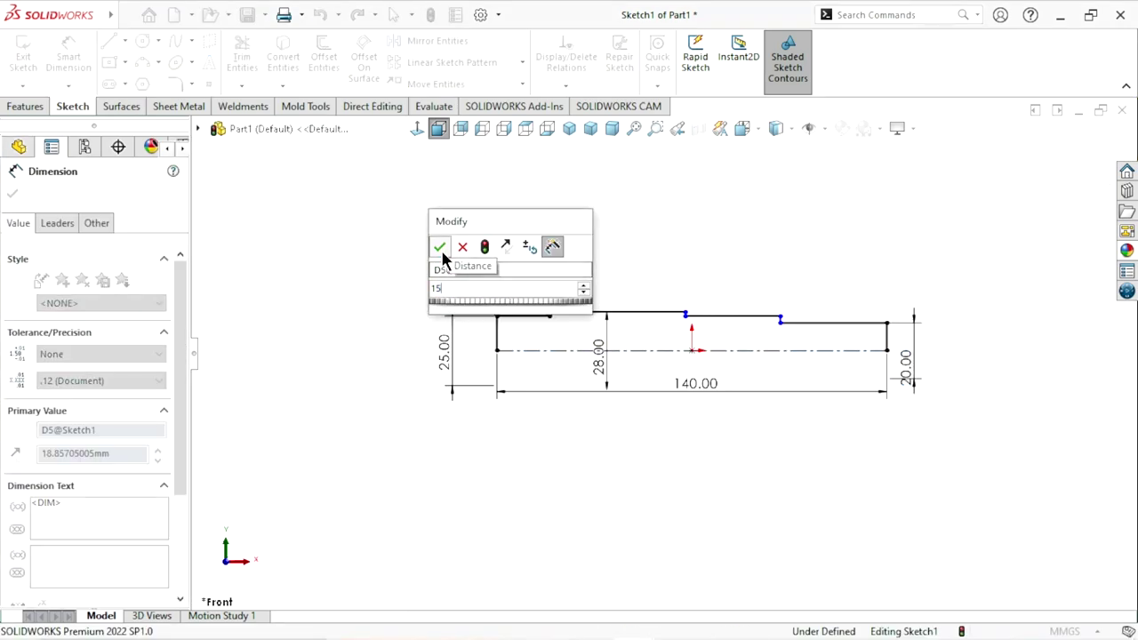
pyautogui.click(440, 248)
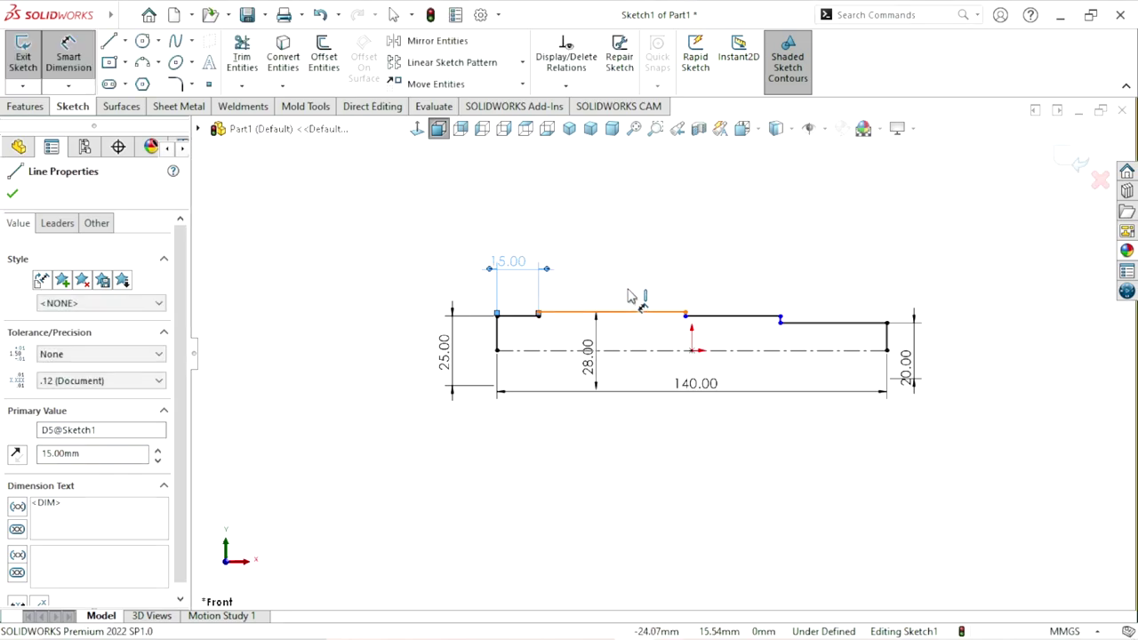
pyautogui.click(628, 302)
pyautogui.click(628, 289)
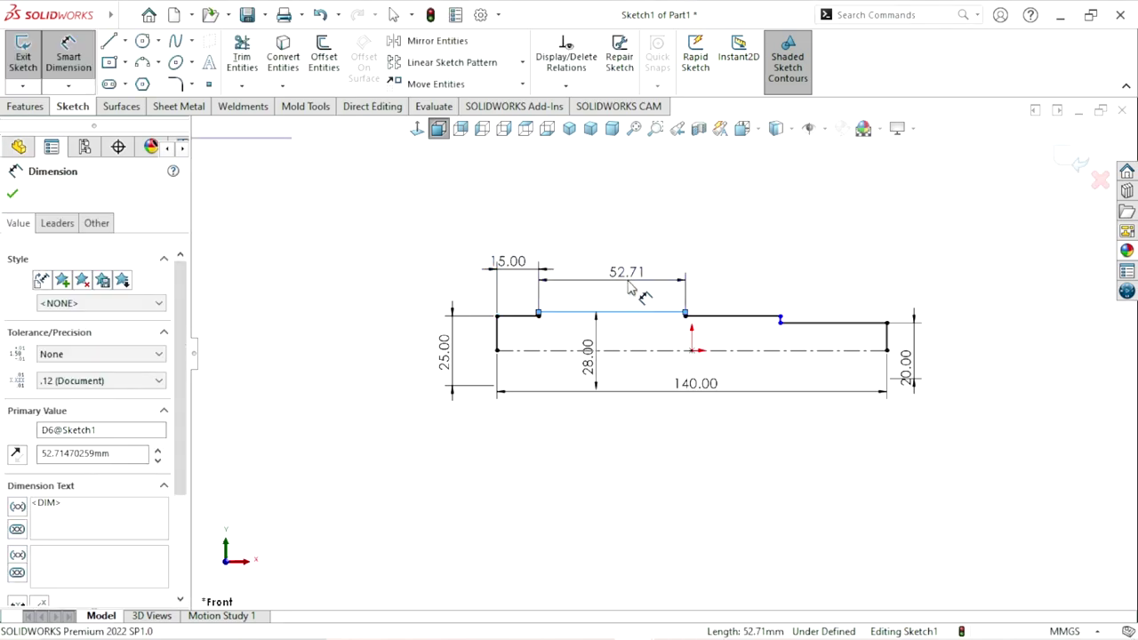
pyautogui.click(558, 256)
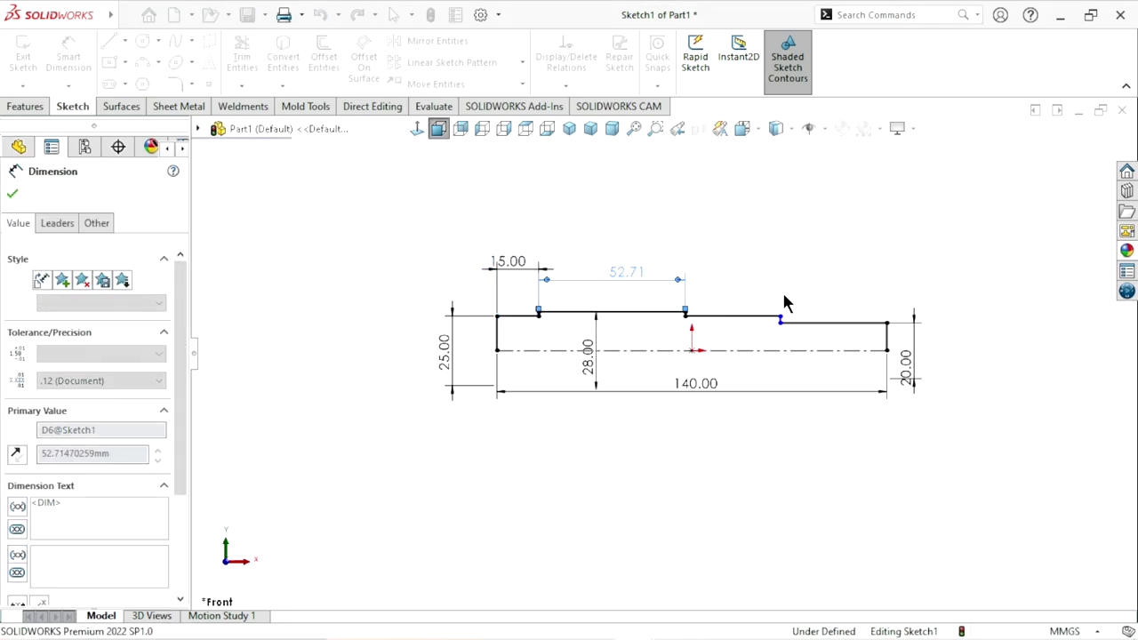
# Set the third step length to 38 and keep the right end's 50 dimension as driven.
pyautogui.click(725, 318)
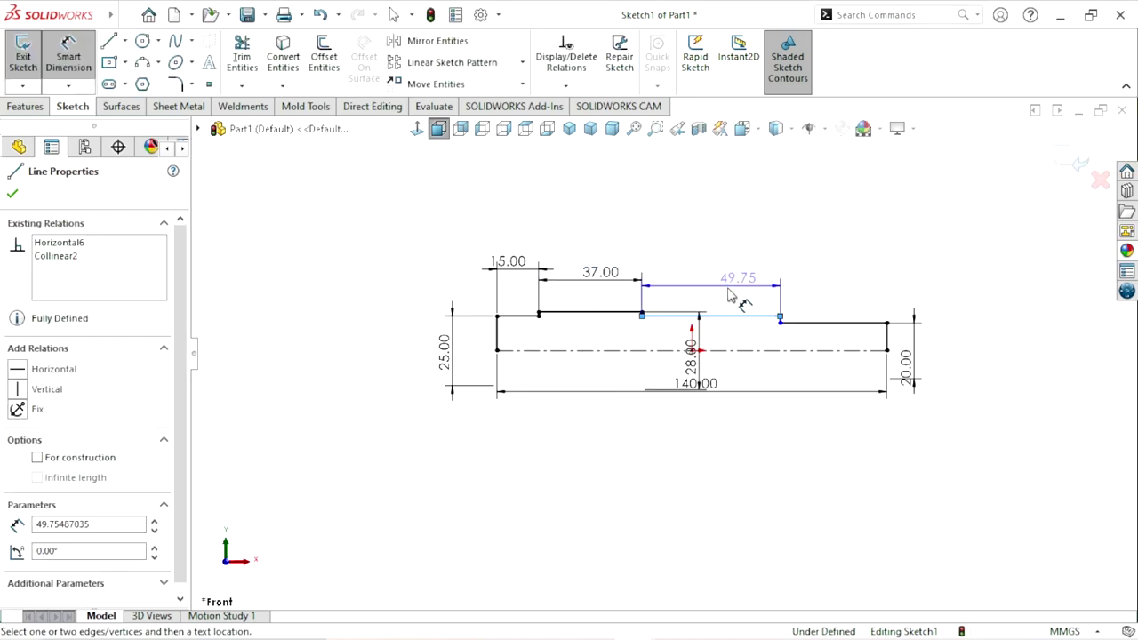
pyautogui.click(722, 293)
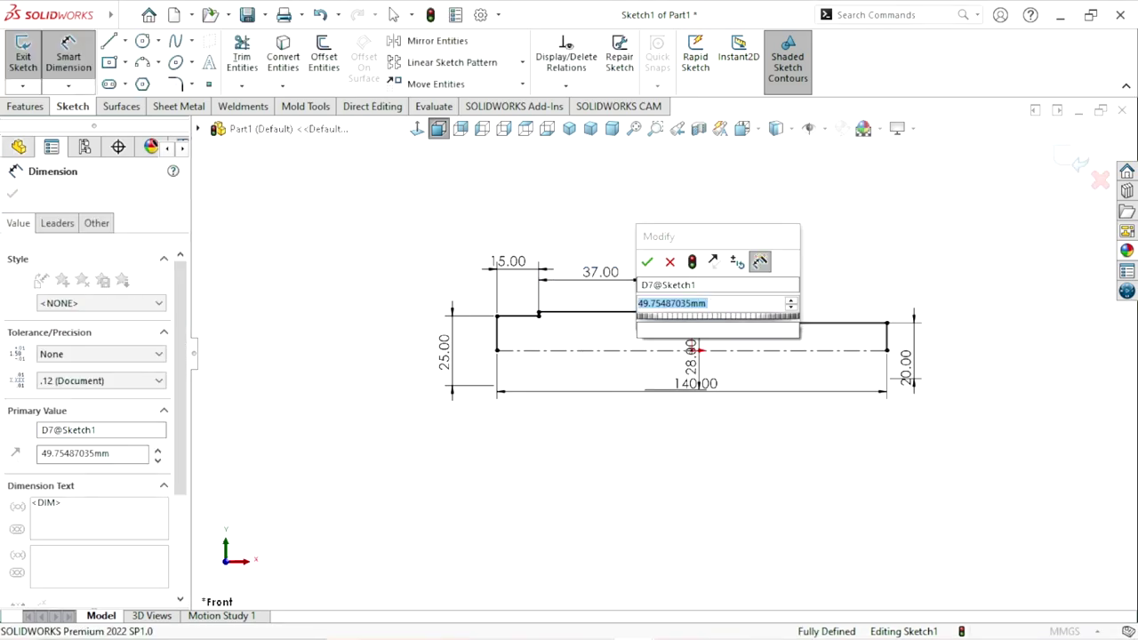
pyautogui.write('38')
pyautogui.click(647, 261)
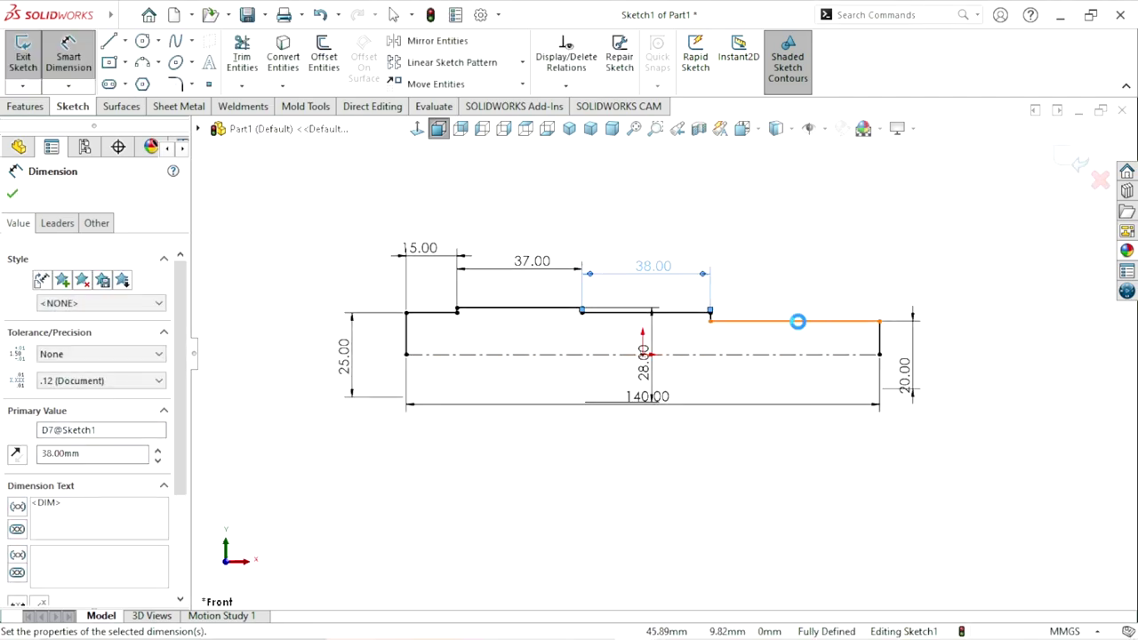
pyautogui.click(801, 320)
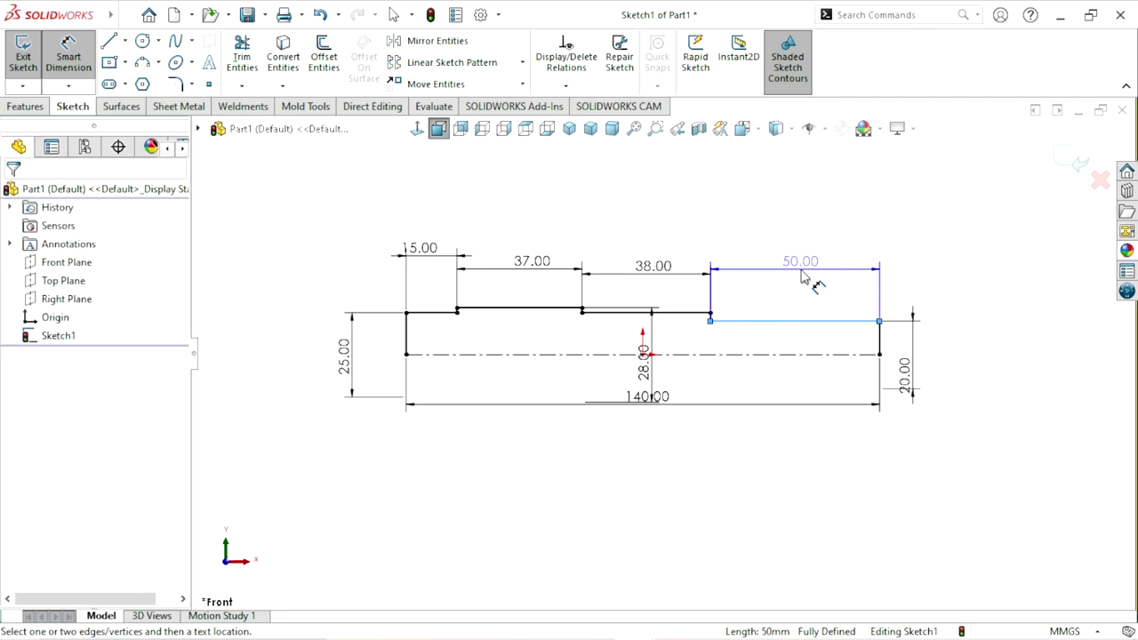
pyautogui.click(574, 233)
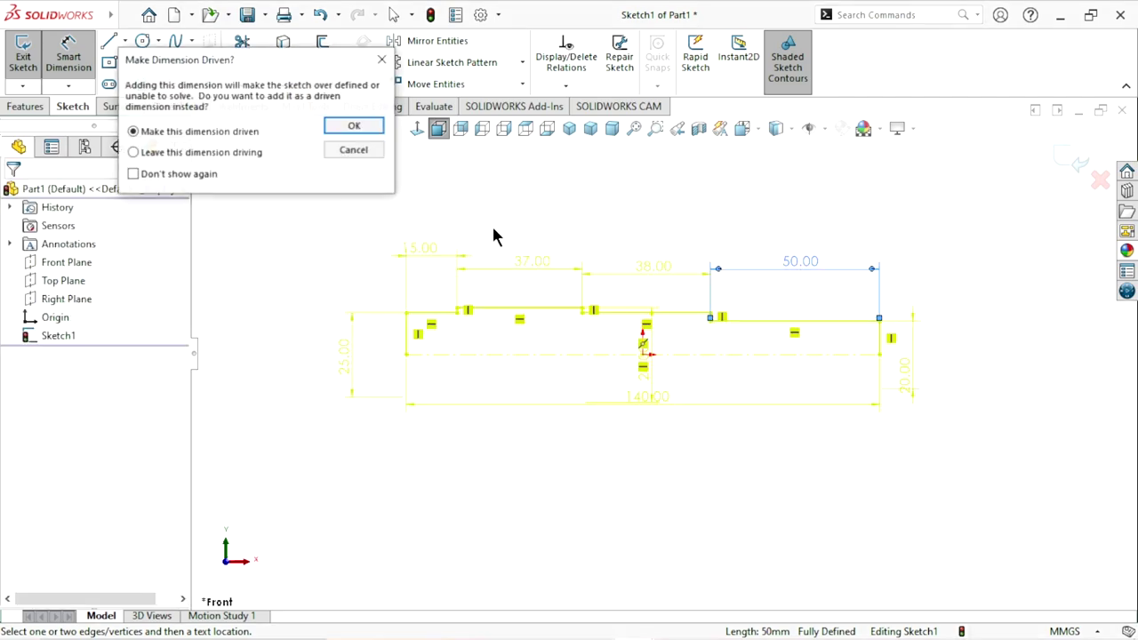
pyautogui.click(346, 125)
# Close the dimension properties and move the 28 dimension clear of the origin.
pyautogui.scroll(3, 623, 382)
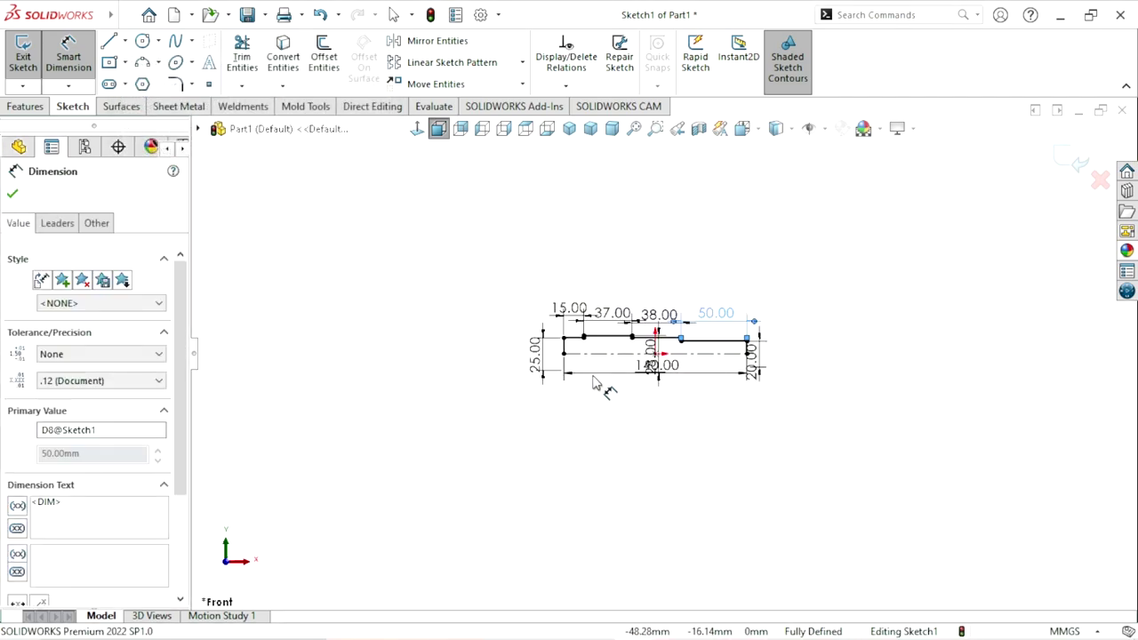
pyautogui.scroll(-2, 665, 386)
pyautogui.scroll(-1, 720, 346)
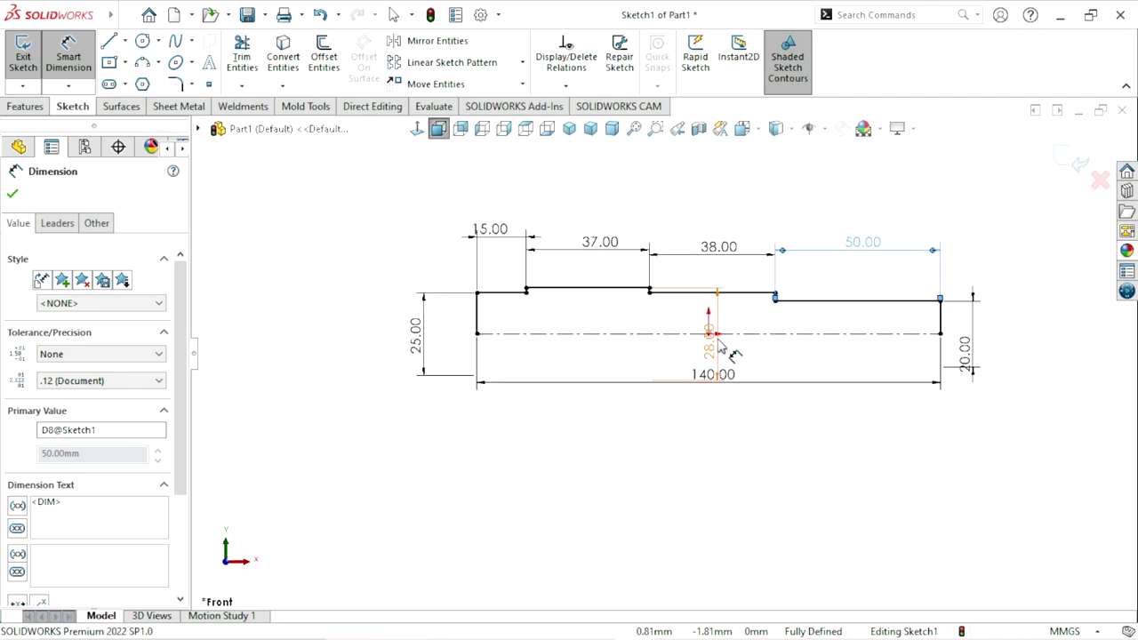
pyautogui.click(13, 196)
pyautogui.press('Escape')
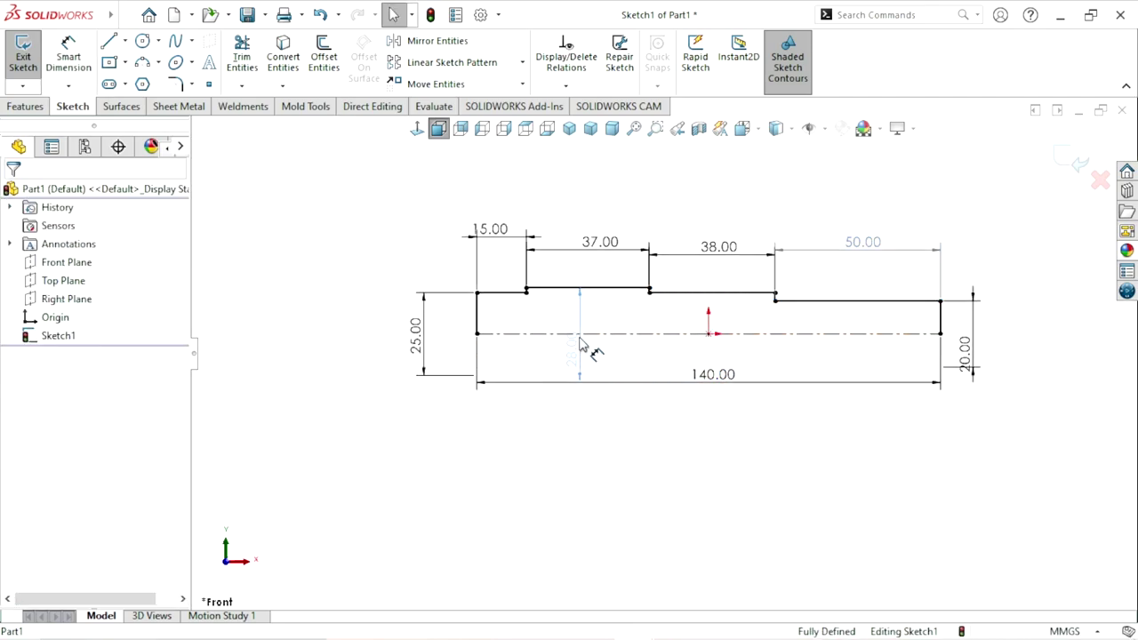
pyautogui.click(583, 345)
pyautogui.scroll(2, 808, 452)
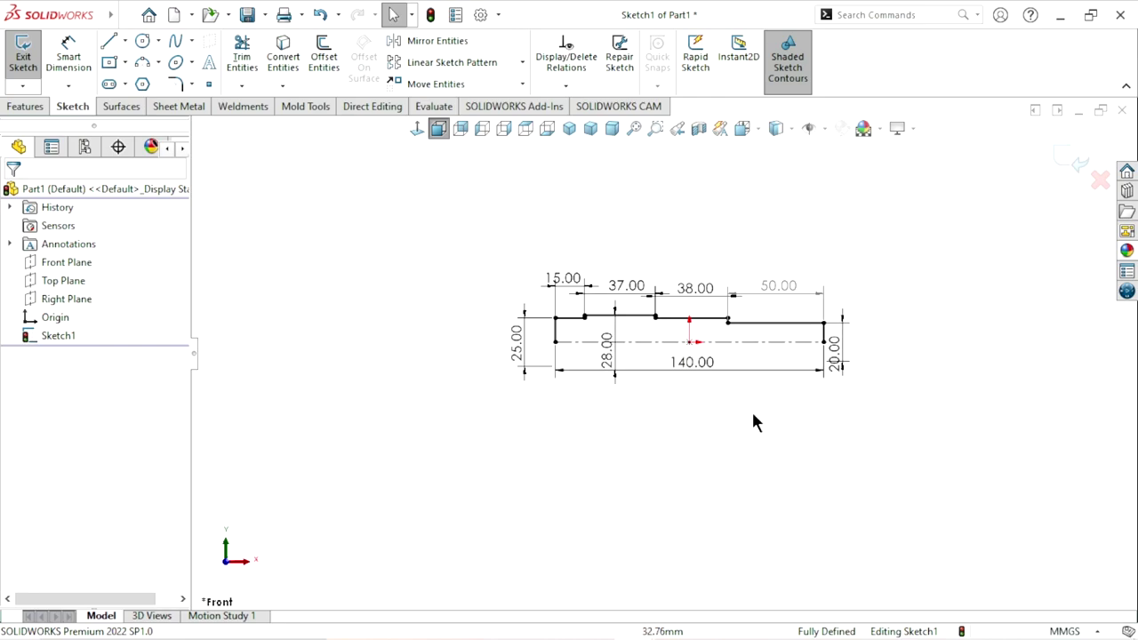
pyautogui.scroll(-3, 683, 349)
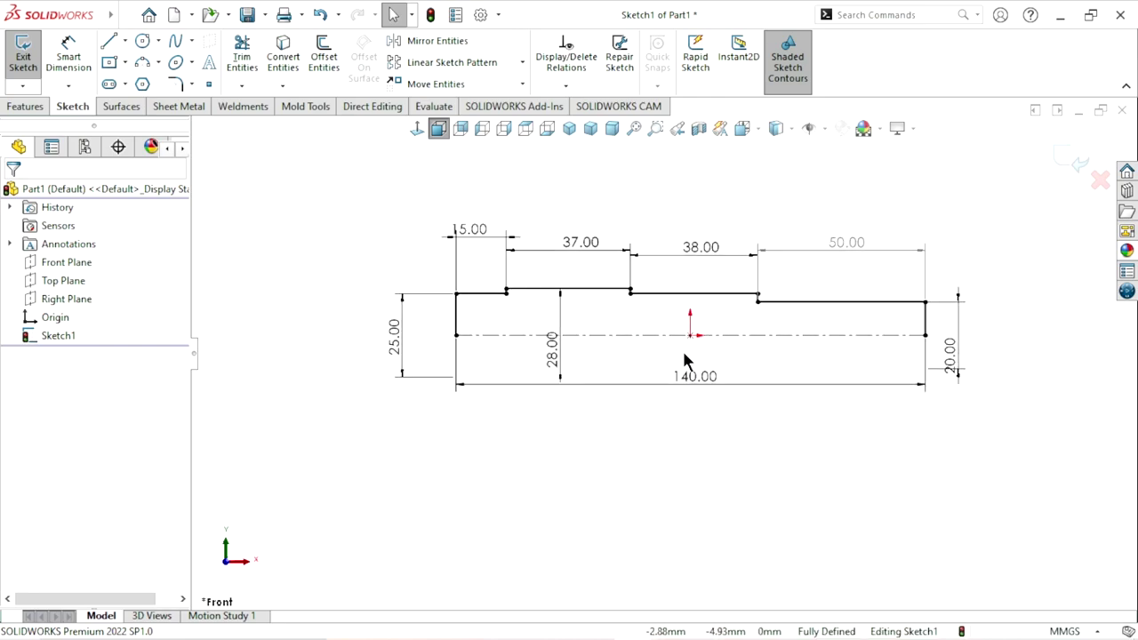
# Revolve the profile sketch 360° about the centerline to create Revolve1.
pyautogui.click(22, 106)
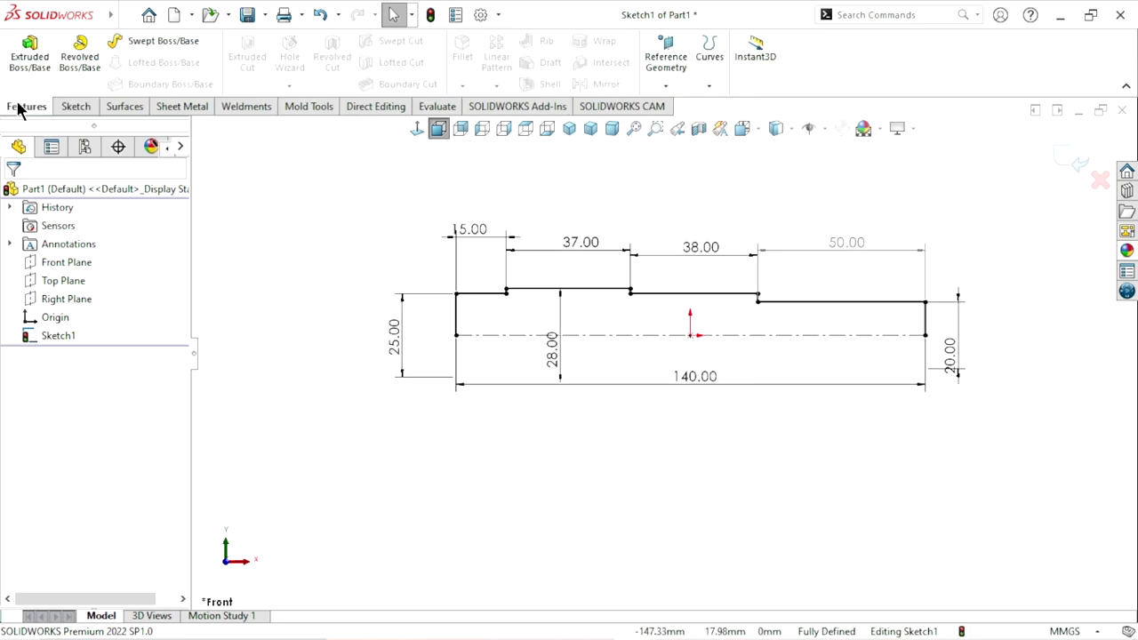
pyautogui.click(65, 64)
pyautogui.click(608, 337)
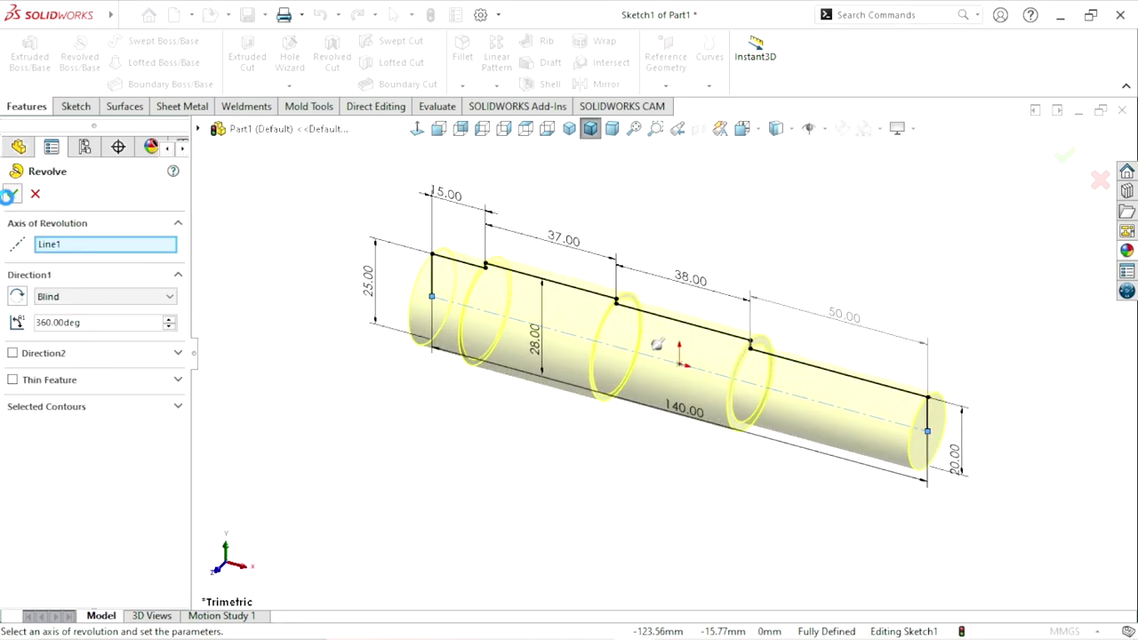
pyautogui.press('Return')
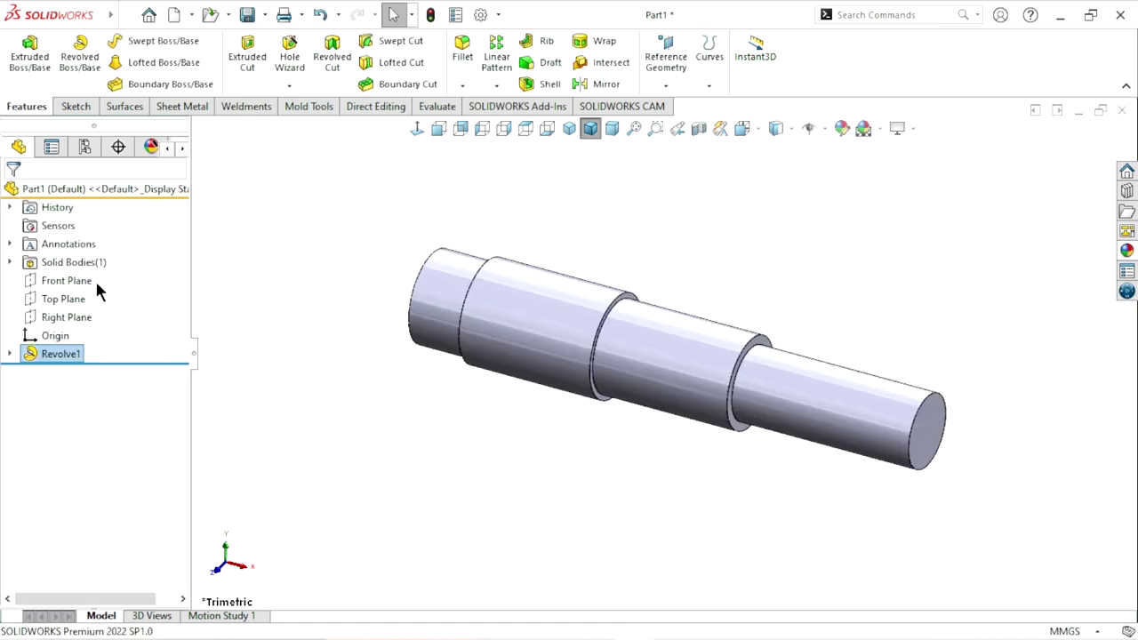
# Start a sketch on the Front Plane and draw a construction centerline along the shaft.
pyautogui.click(71, 282)
pyautogui.click(84, 257)
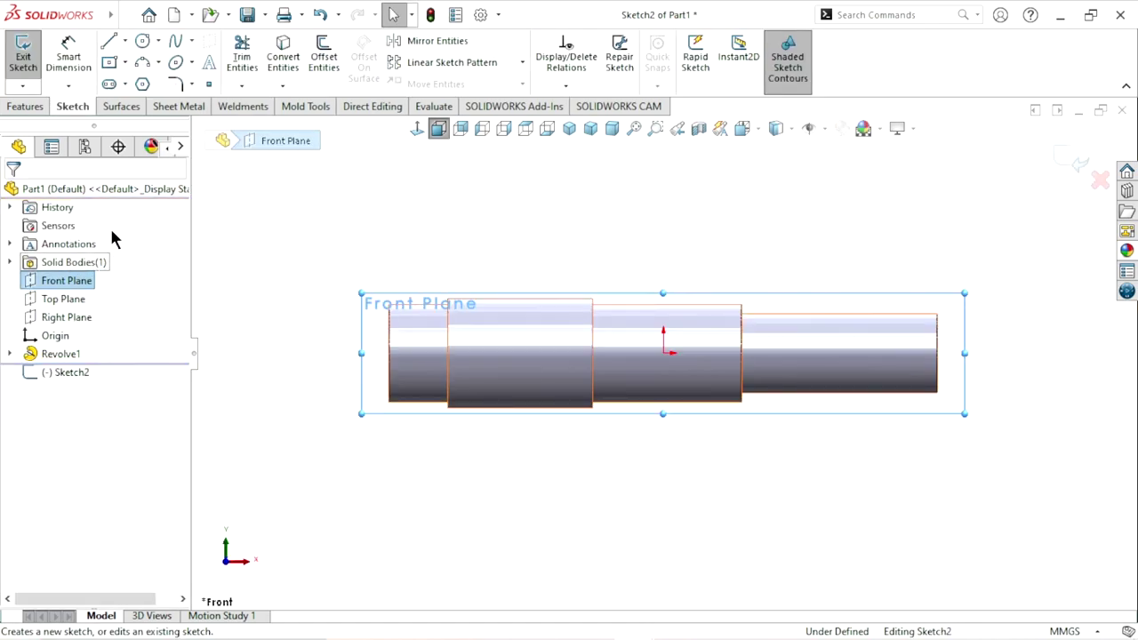
pyautogui.click(125, 41)
pyautogui.click(142, 78)
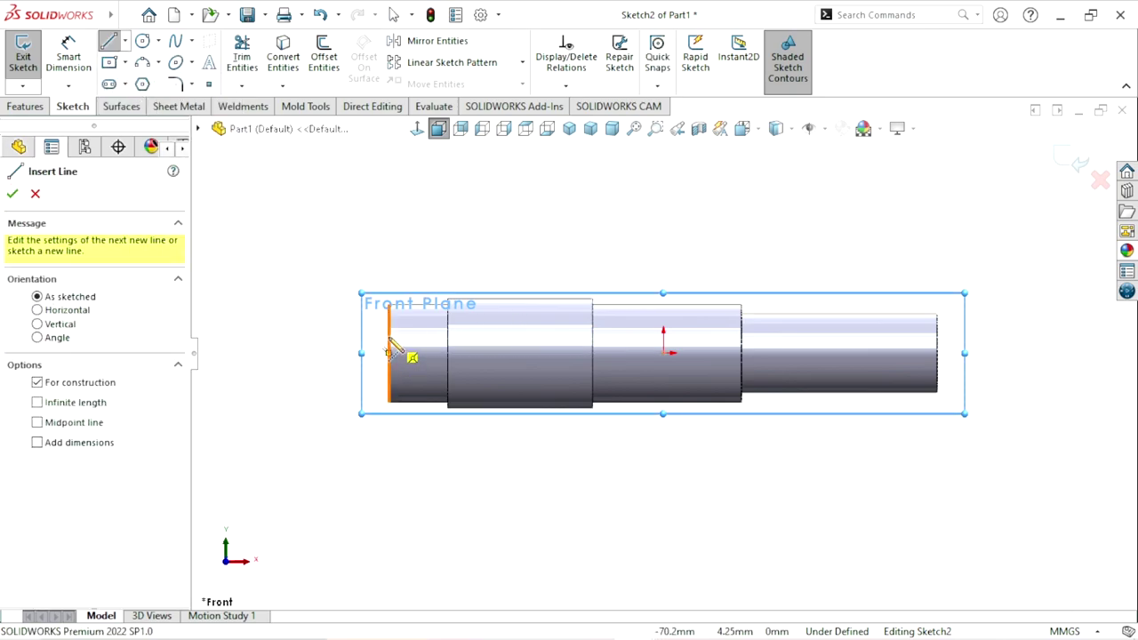
pyautogui.click(389, 353)
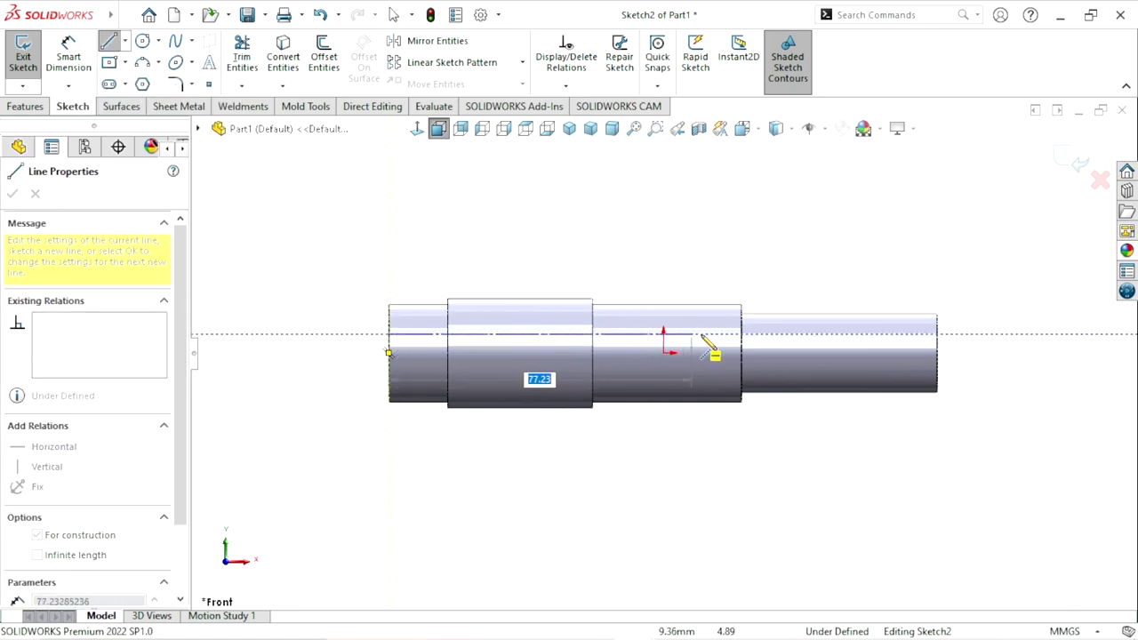
pyautogui.click(743, 353)
pyautogui.rightClick(805, 272)
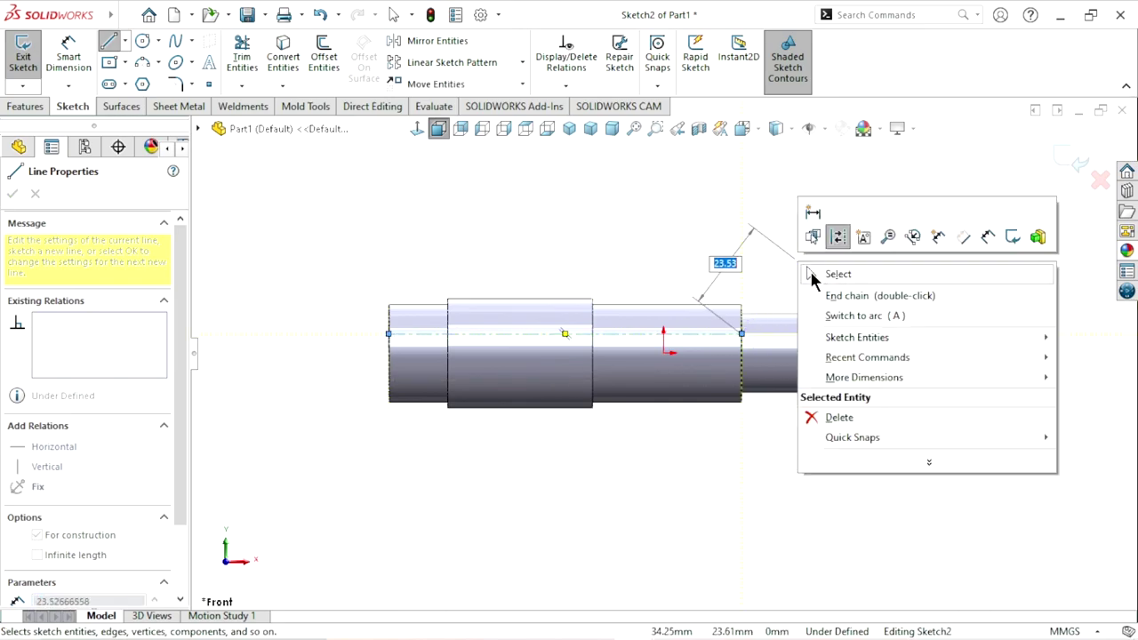
pyautogui.click(839, 294)
pyautogui.press('Escape')
pyautogui.scroll(2, 661, 388)
pyautogui.scroll(-3, 674, 362)
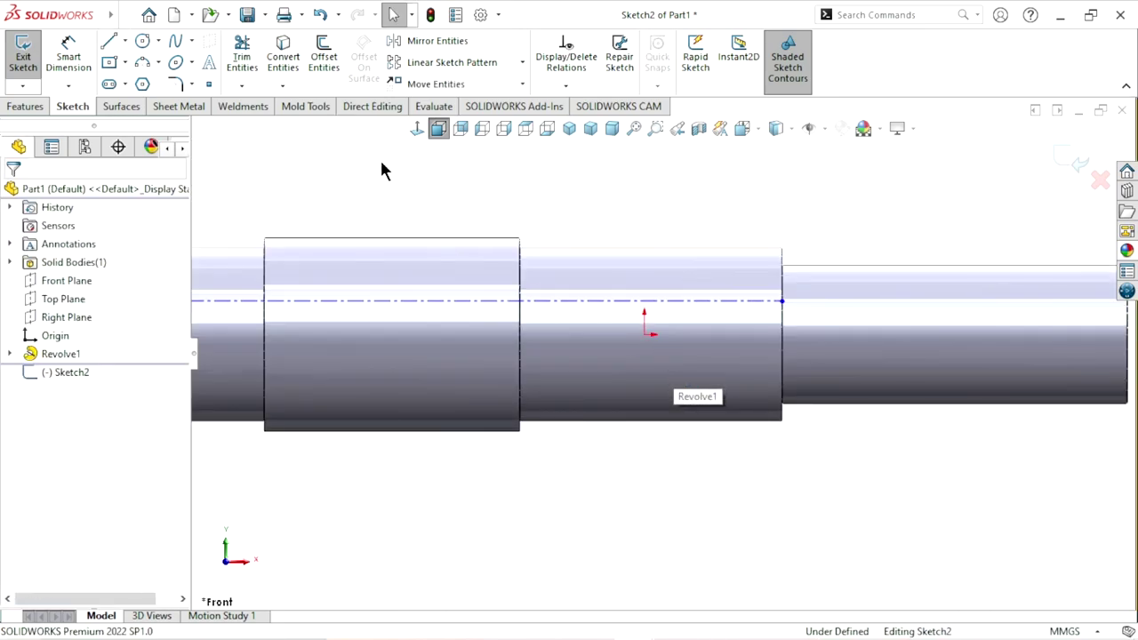
# Dimension the construction line 7 mm from the origin.
pyautogui.click(69, 56)
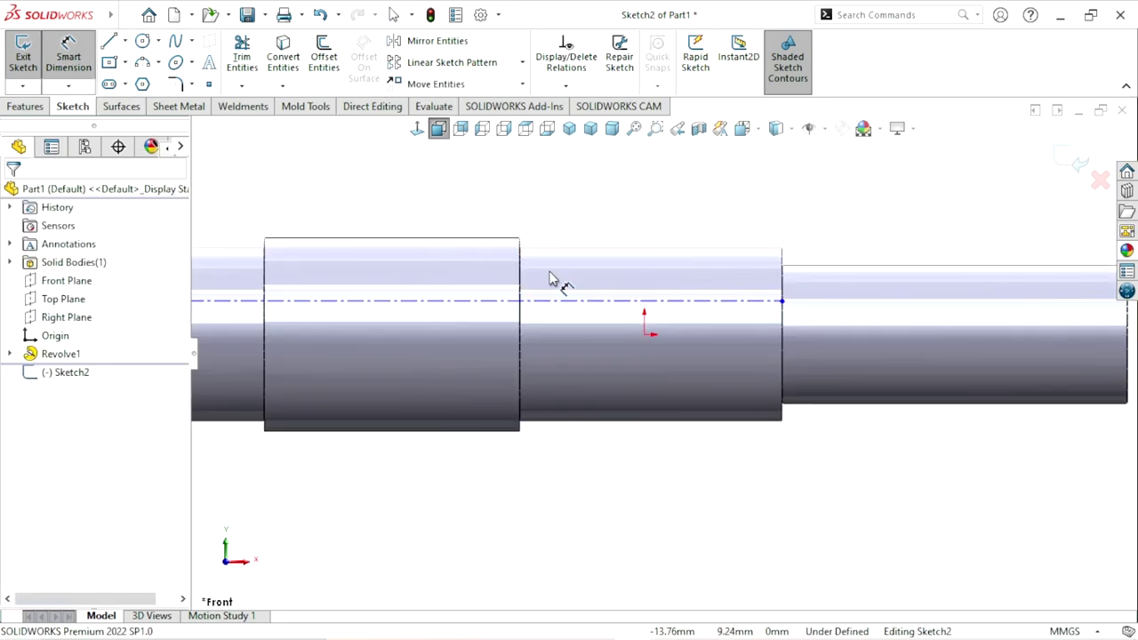
pyautogui.click(647, 342)
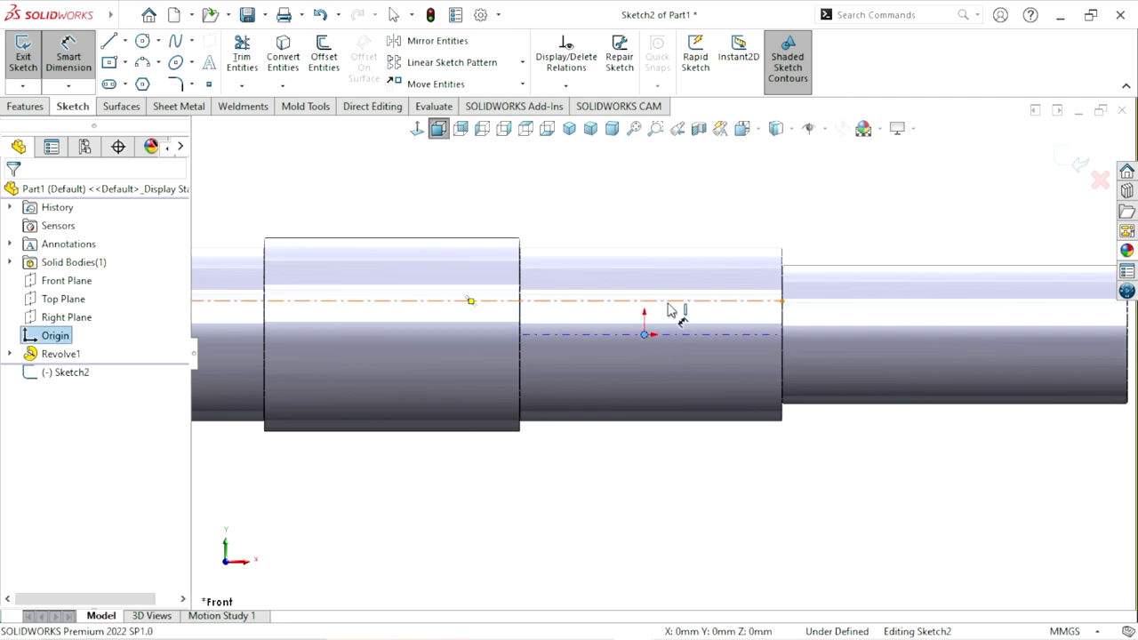
pyautogui.click(669, 302)
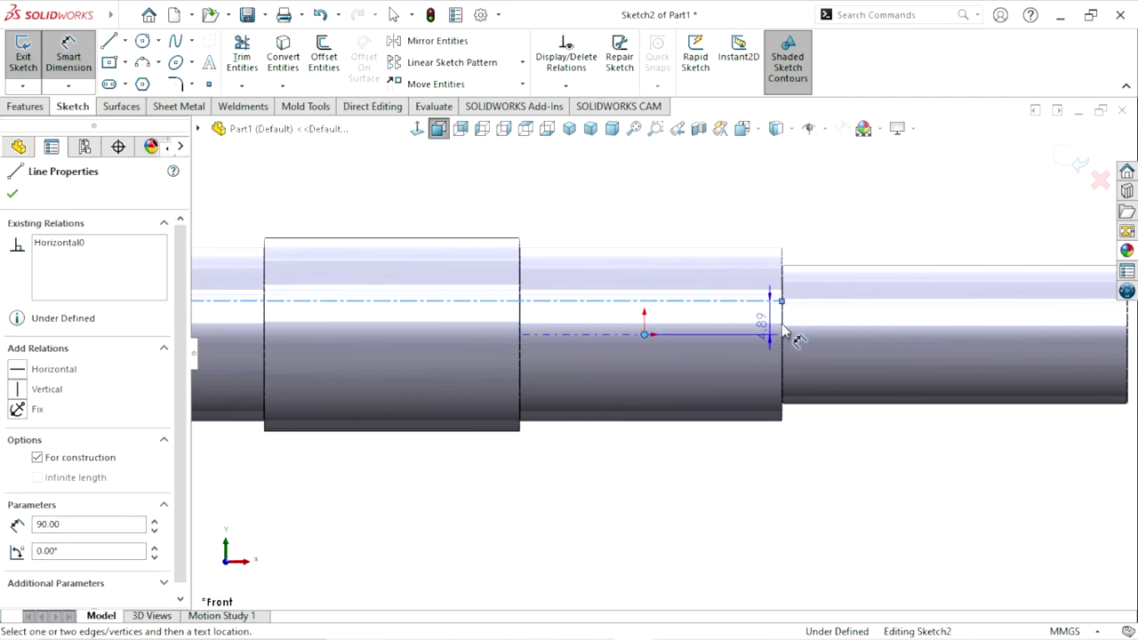
pyautogui.click(818, 229)
pyautogui.click(823, 230)
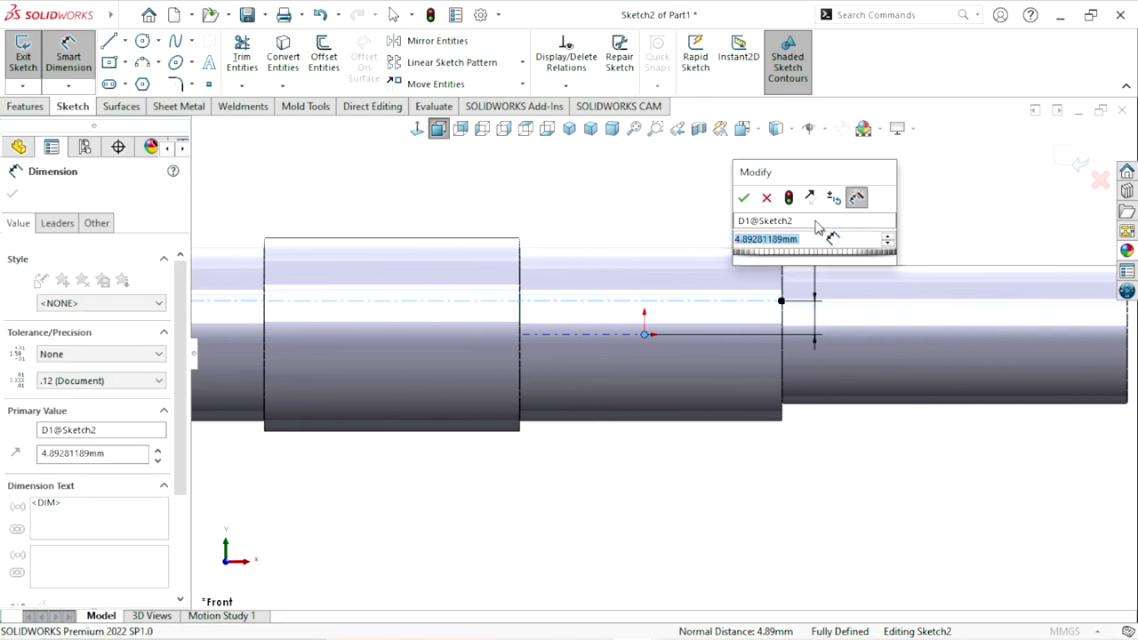
pyautogui.write('7')
pyautogui.click(744, 199)
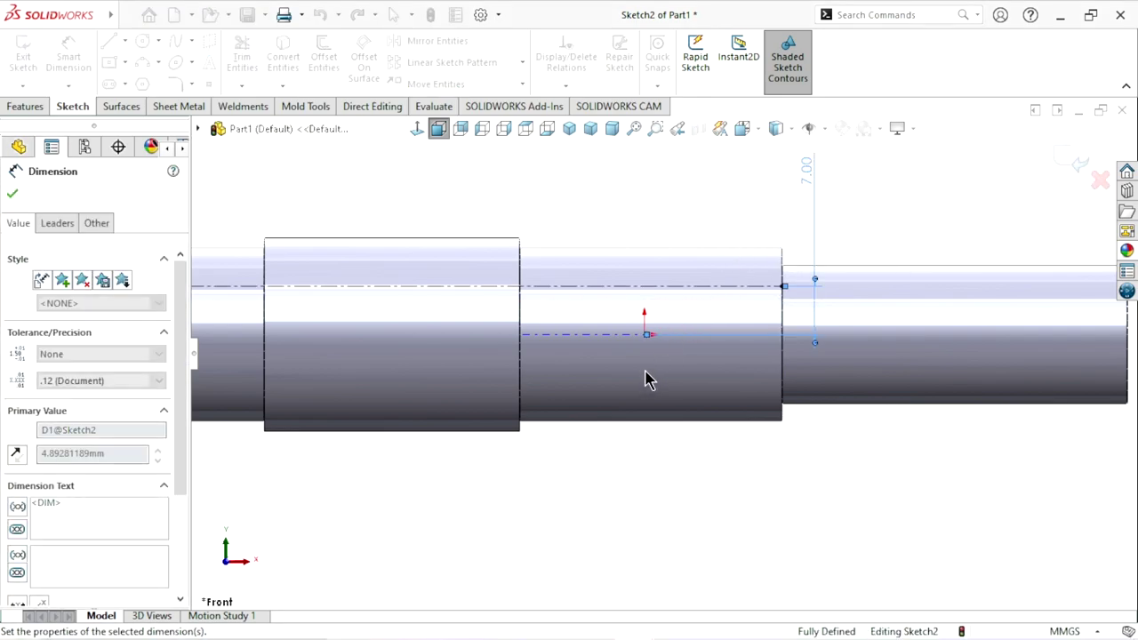
pyautogui.scroll(3, 649, 364)
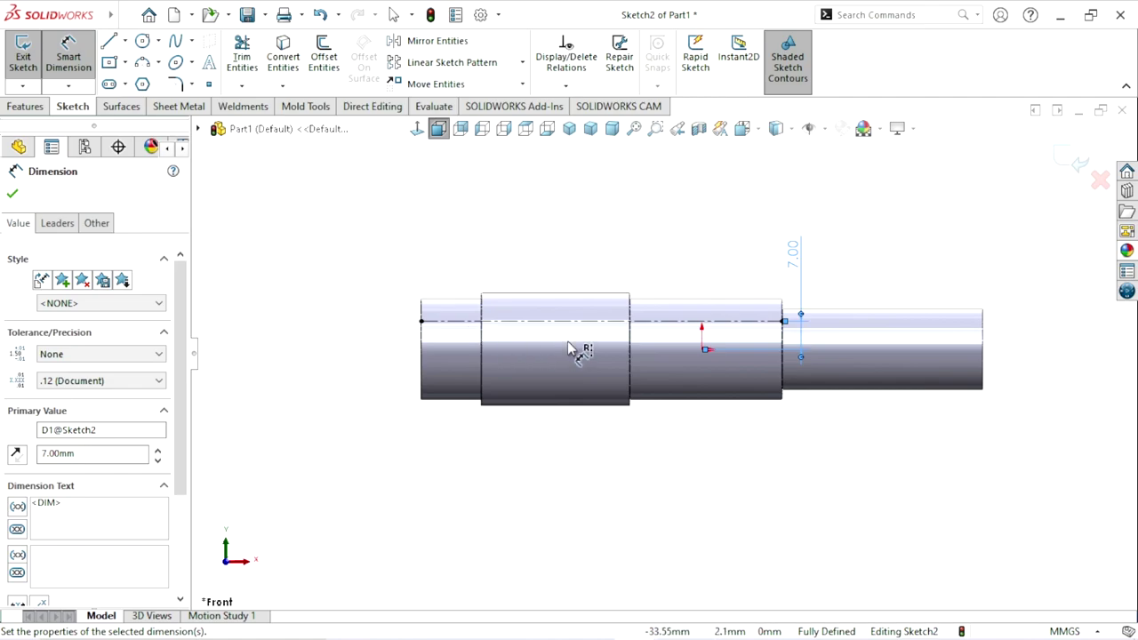
pyautogui.click(13, 194)
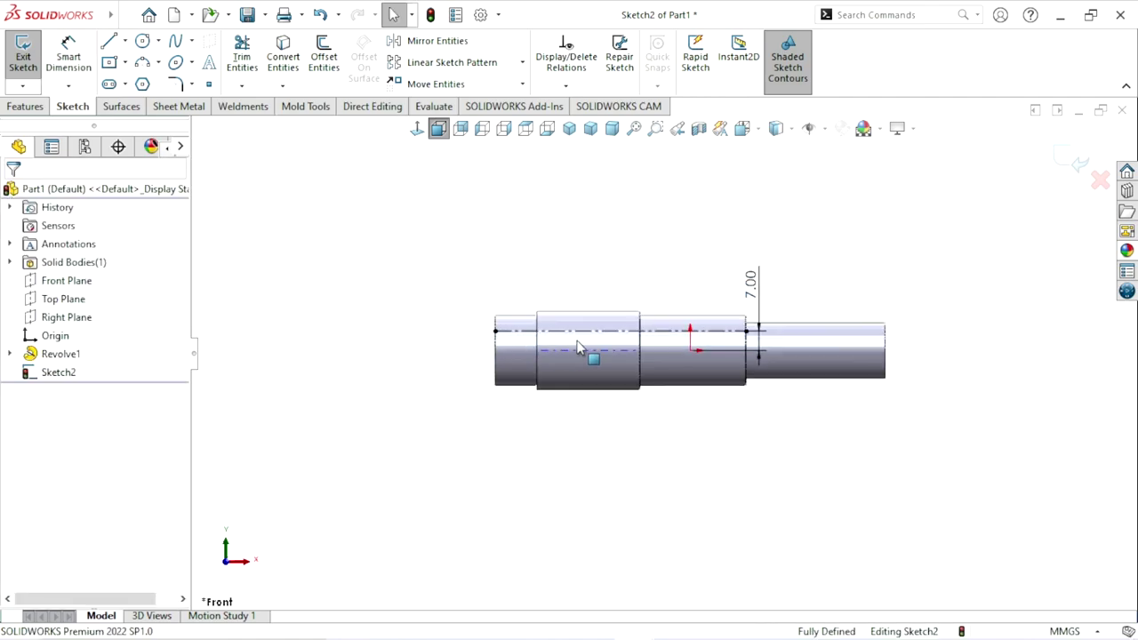
pyautogui.scroll(-2, 576, 326)
# Draw a corner rectangle above the shaft's widest step.
pyautogui.click(124, 61)
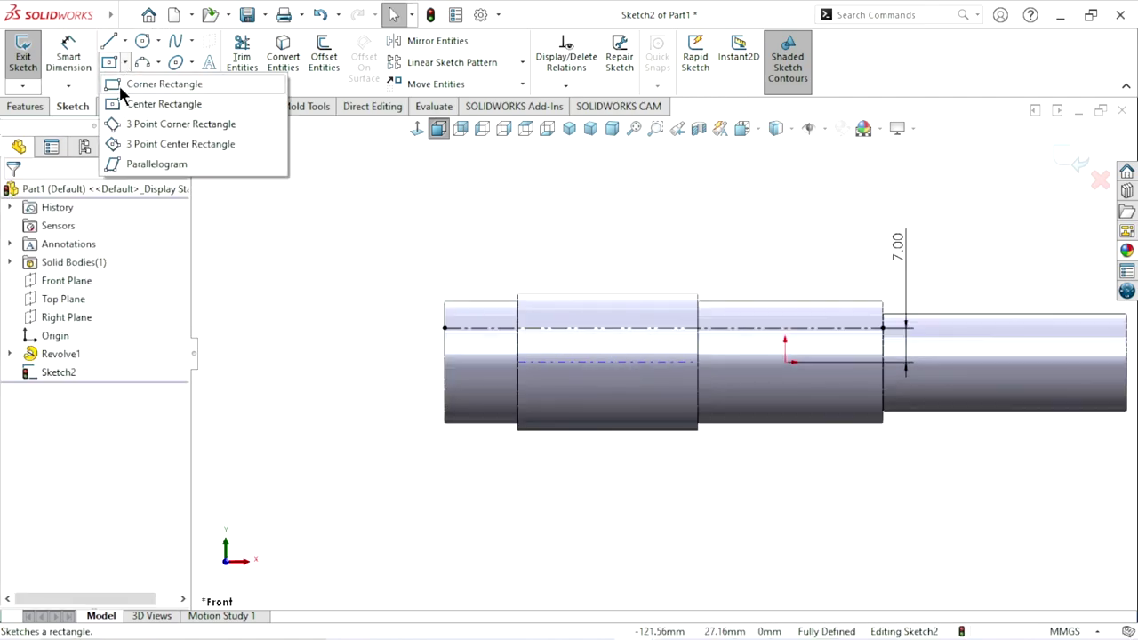
pyautogui.click(119, 85)
pyautogui.click(513, 172)
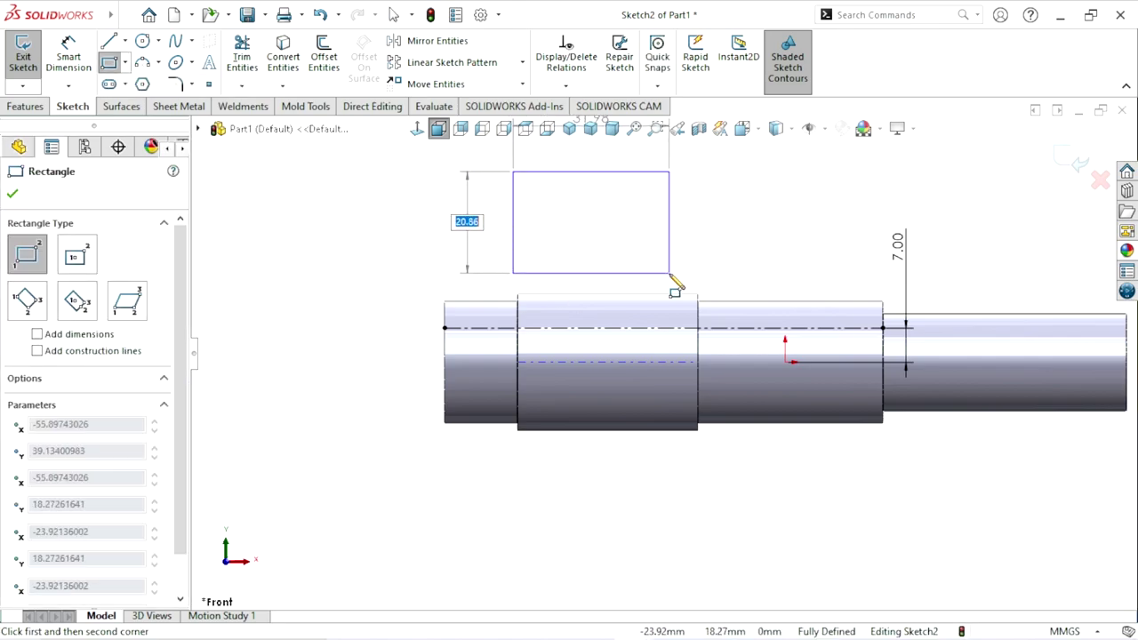
pyautogui.click(669, 272)
pyautogui.press('Escape')
pyautogui.scroll(3, 647, 333)
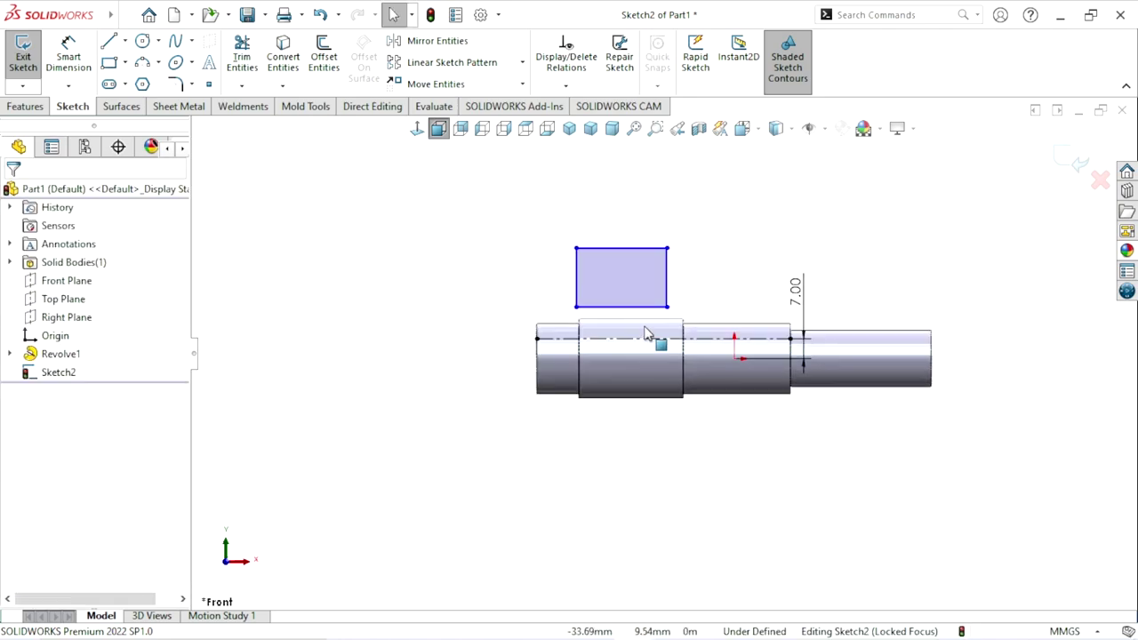
pyautogui.scroll(-2, 623, 311)
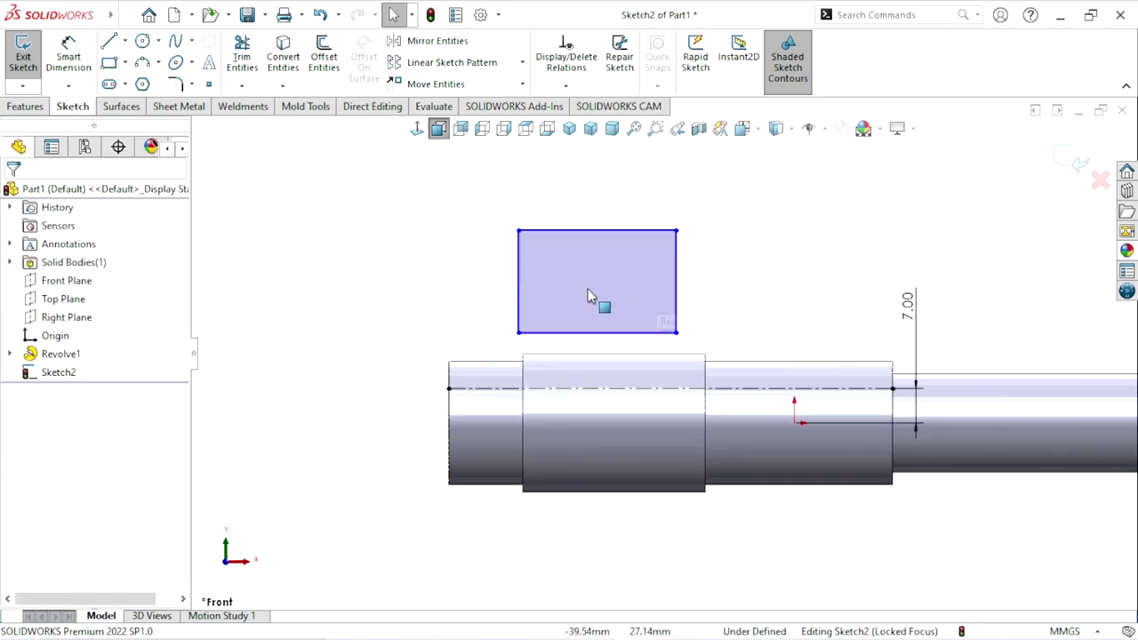
# Link the rectangle to the shaft's top edge with a short vertical construction line.
pyautogui.click(126, 45)
pyautogui.click(130, 74)
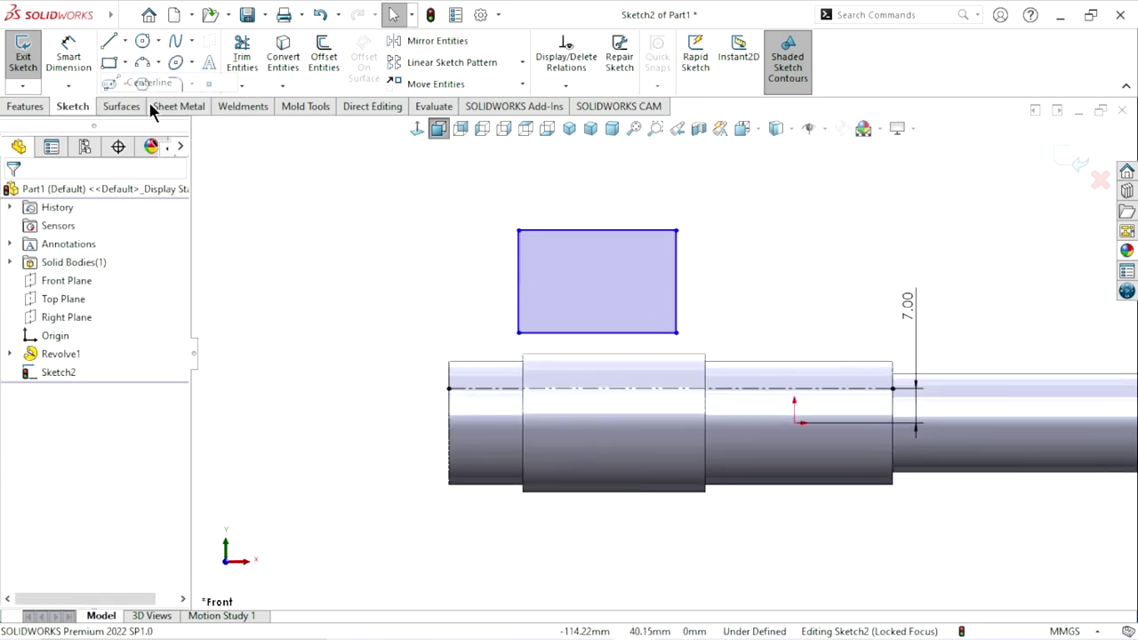
pyautogui.click(611, 354)
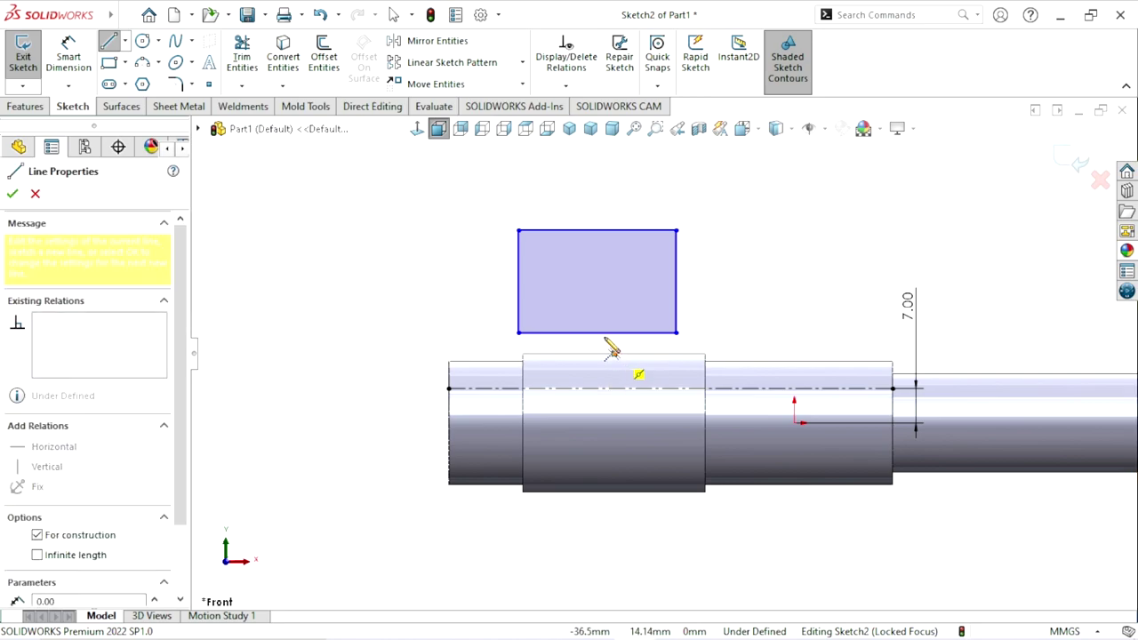
pyautogui.rightClick(774, 265)
pyautogui.click(800, 275)
pyautogui.press('Escape')
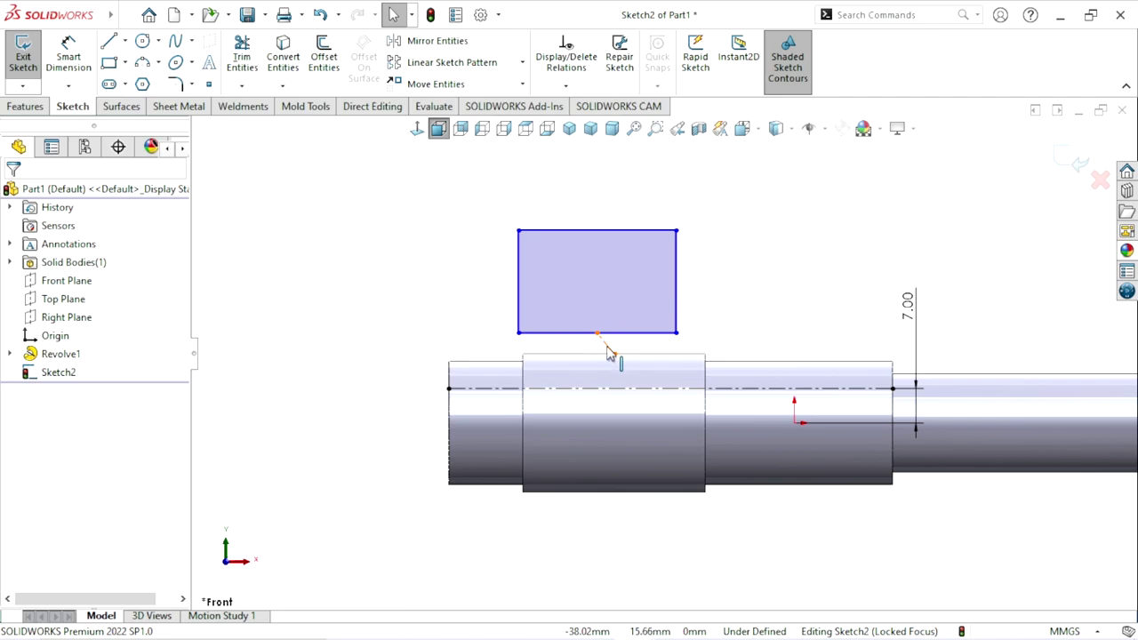
pyautogui.click(610, 347)
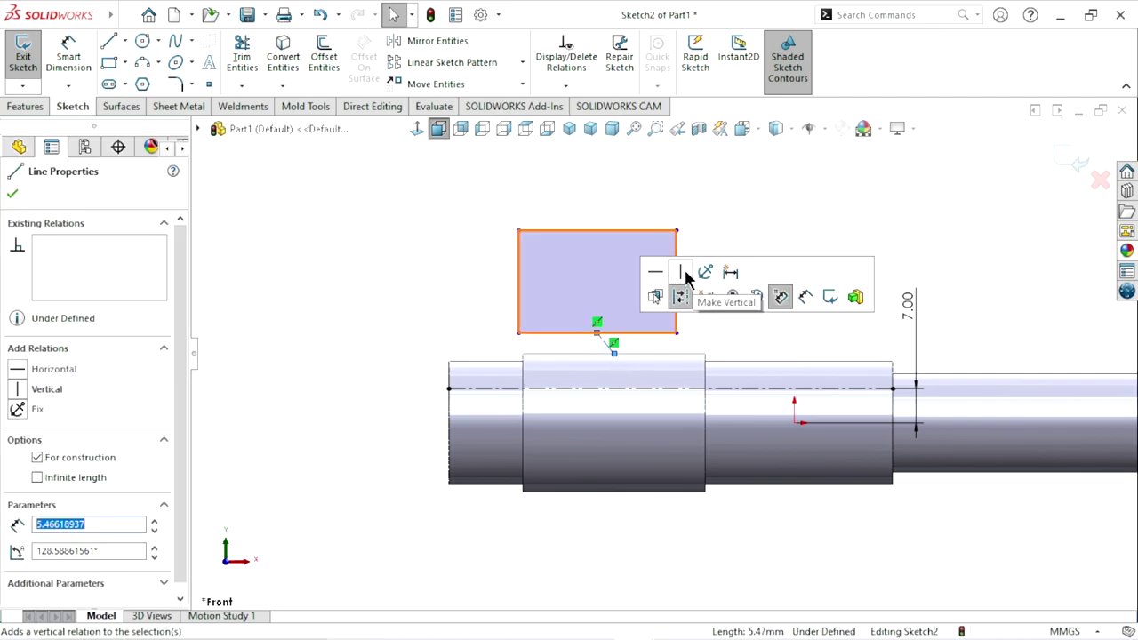
pyautogui.click(682, 272)
pyautogui.click(794, 194)
pyautogui.scroll(3, 667, 374)
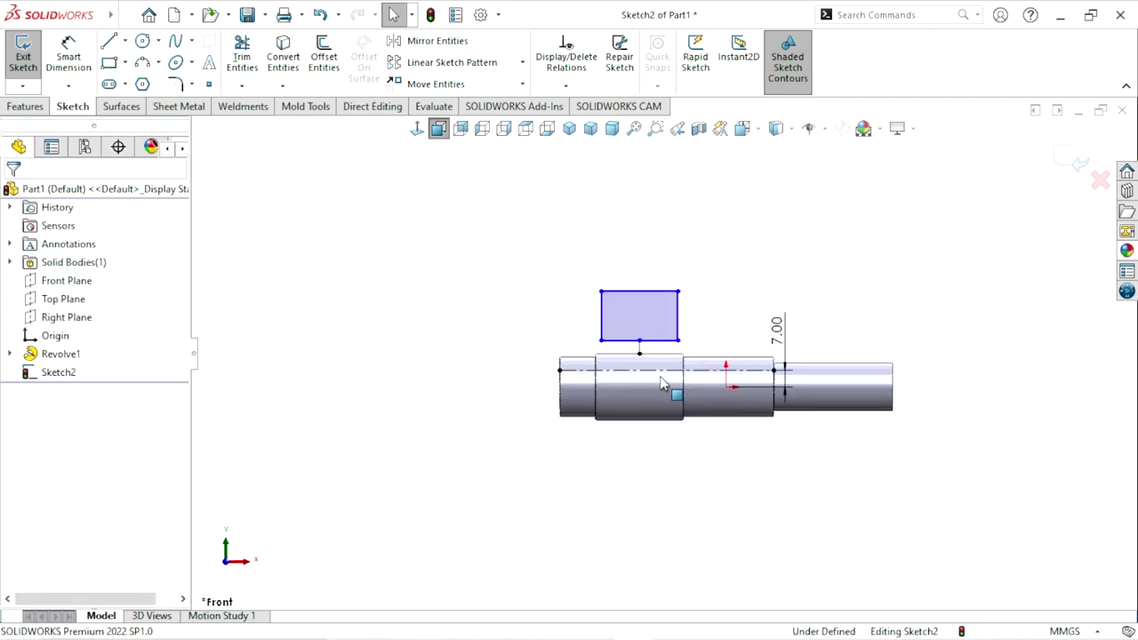
pyautogui.scroll(-3, 654, 369)
# Dimension the rectangle's top edge width (33).
pyautogui.click(60, 68)
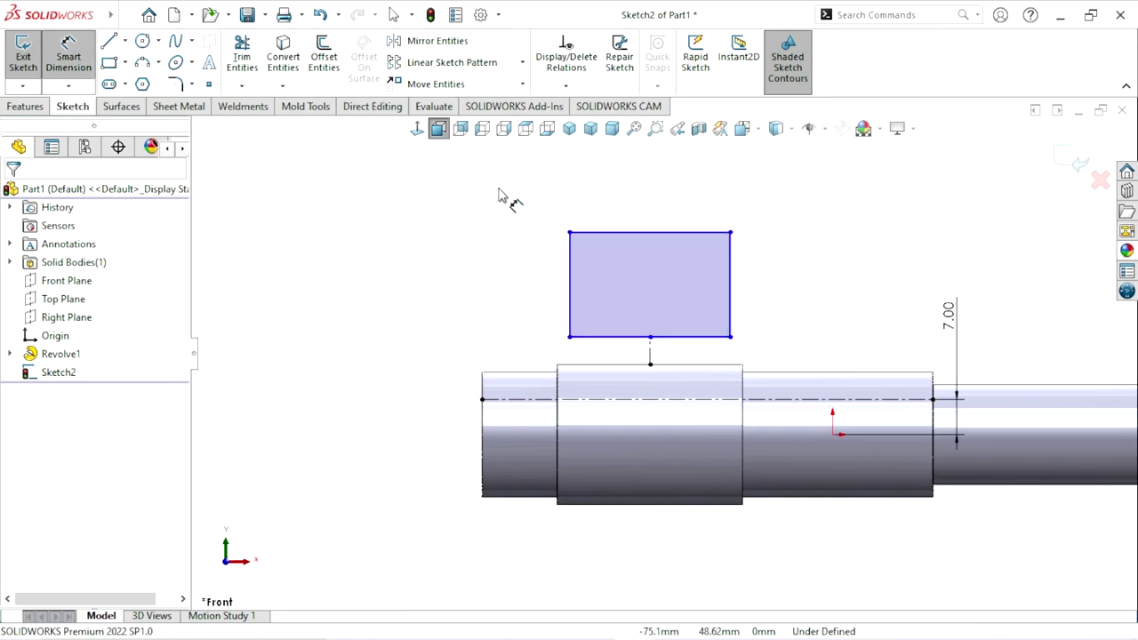
pyautogui.click(634, 234)
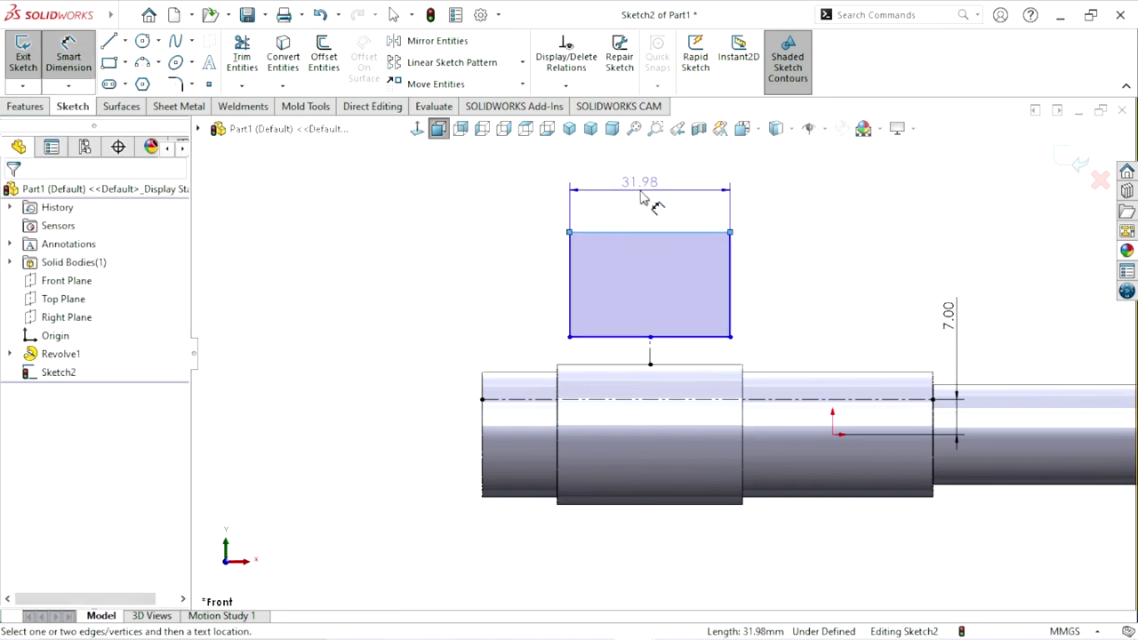
pyautogui.click(645, 198)
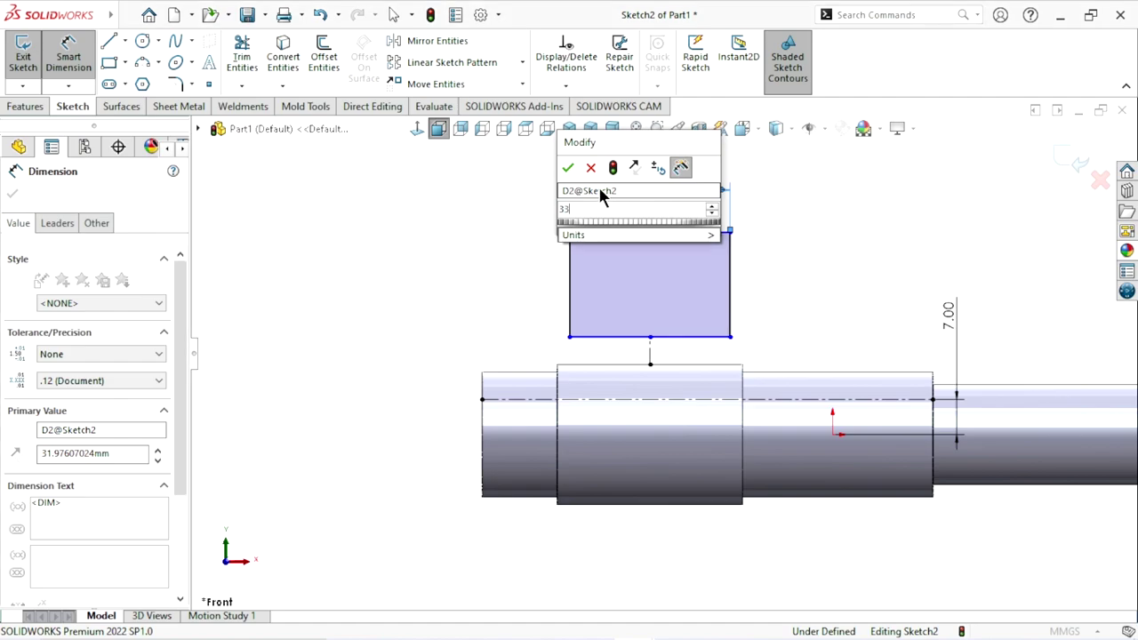
pyautogui.click(572, 166)
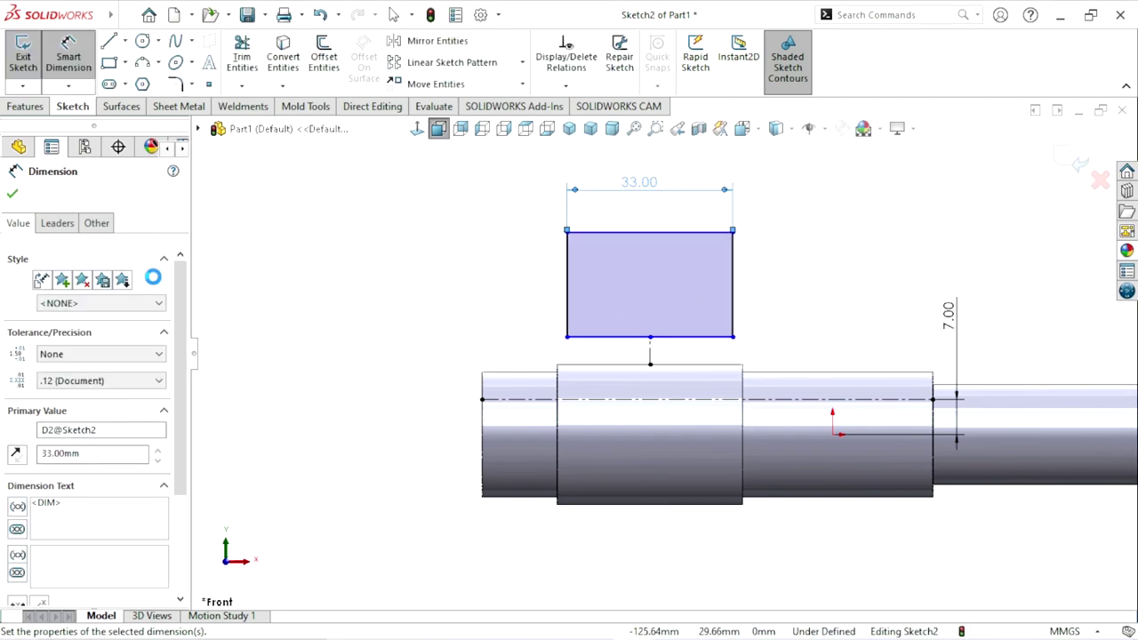
pyautogui.click(13, 194)
pyautogui.press('Escape')
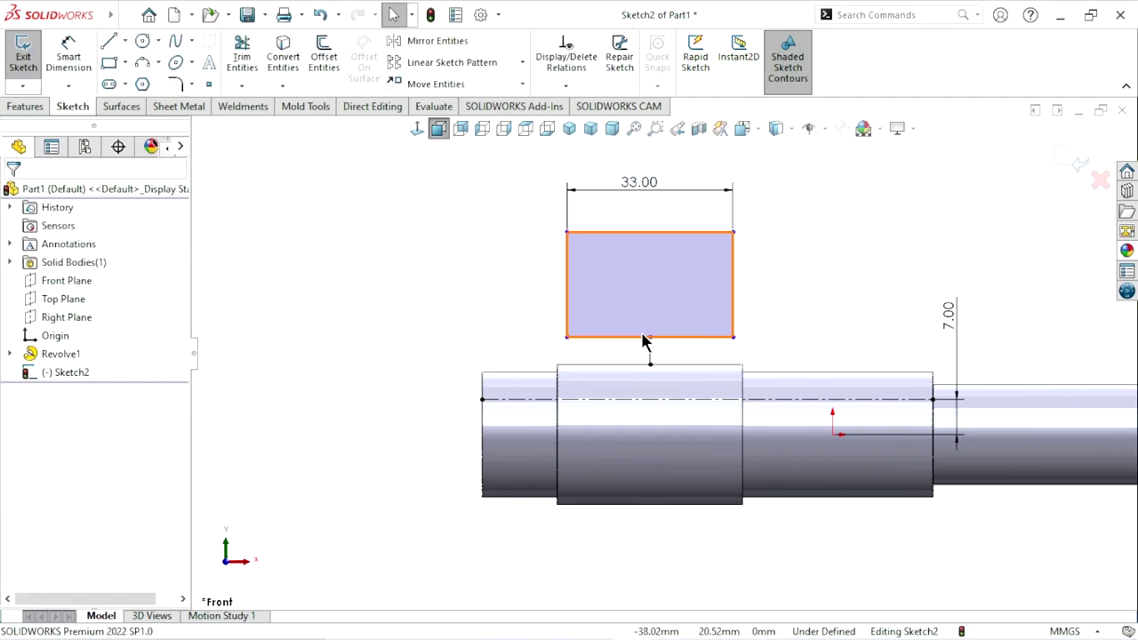
# Make the rectangle's bottom edge collinear with the centerline.
pyautogui.click(638, 345)
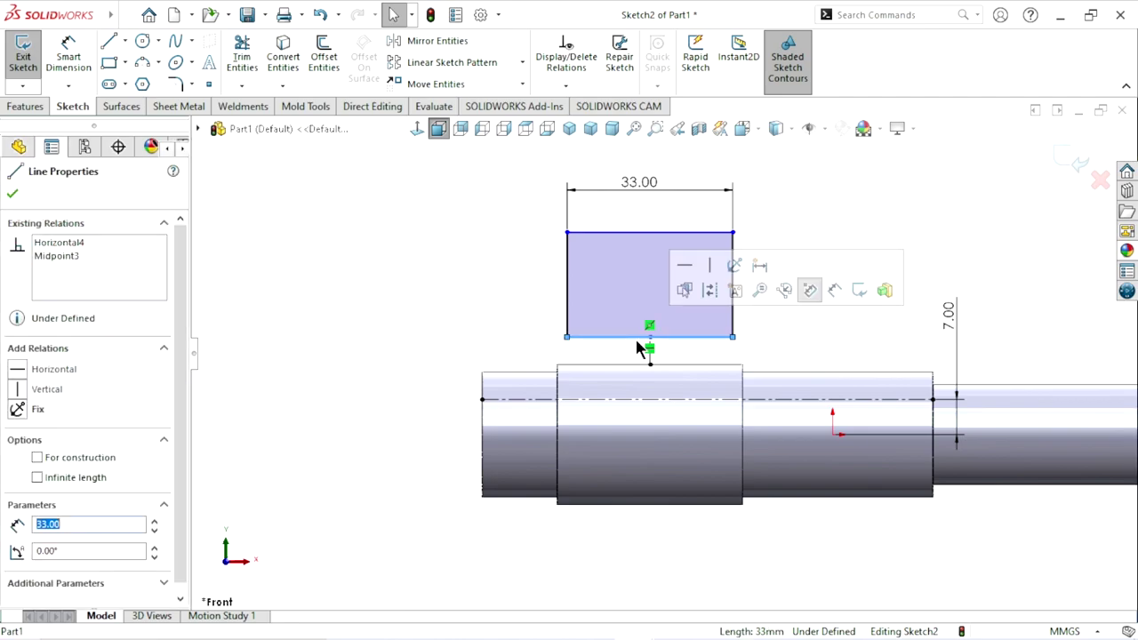
pyautogui.keyDown('ctrl'); pyautogui.click(630, 401); pyautogui.keyUp('ctrl')
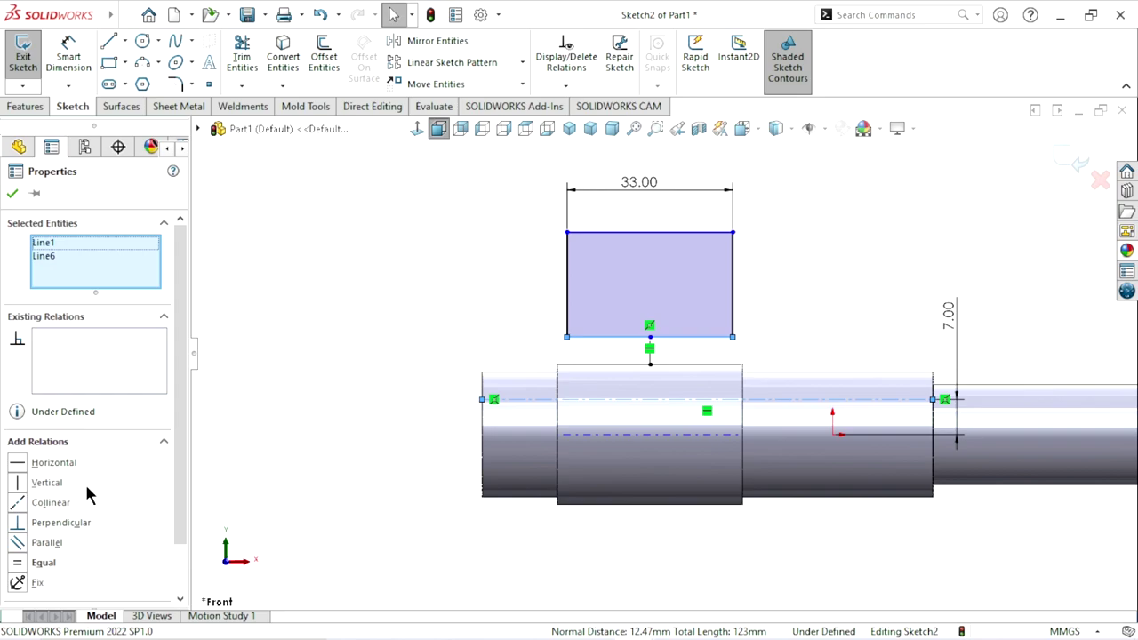
pyautogui.click(22, 507)
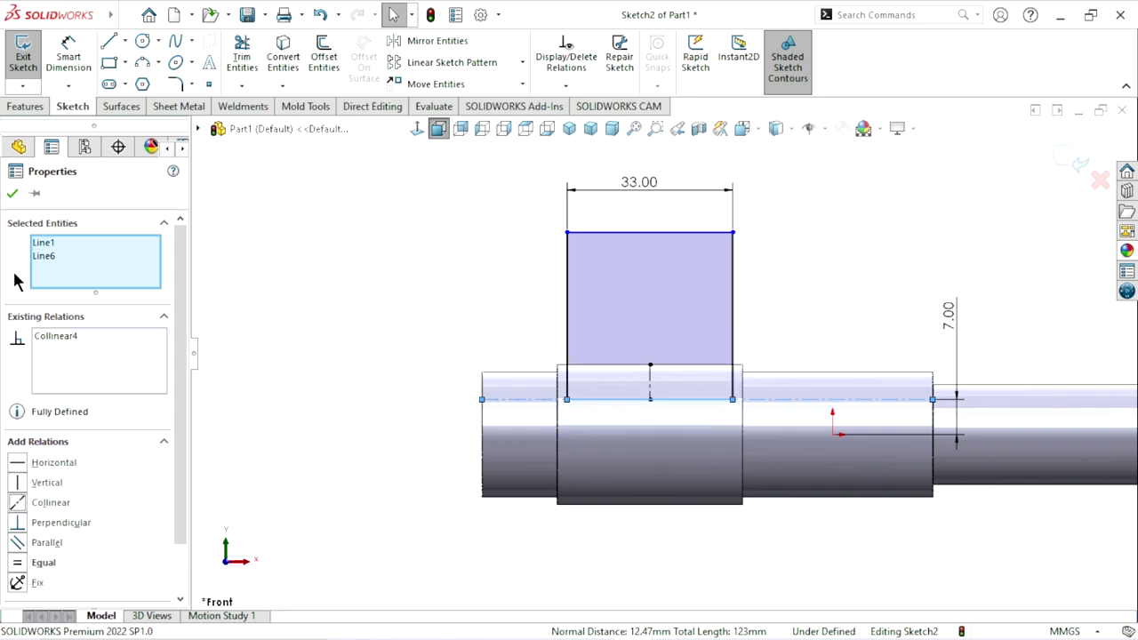
pyautogui.click(20, 195)
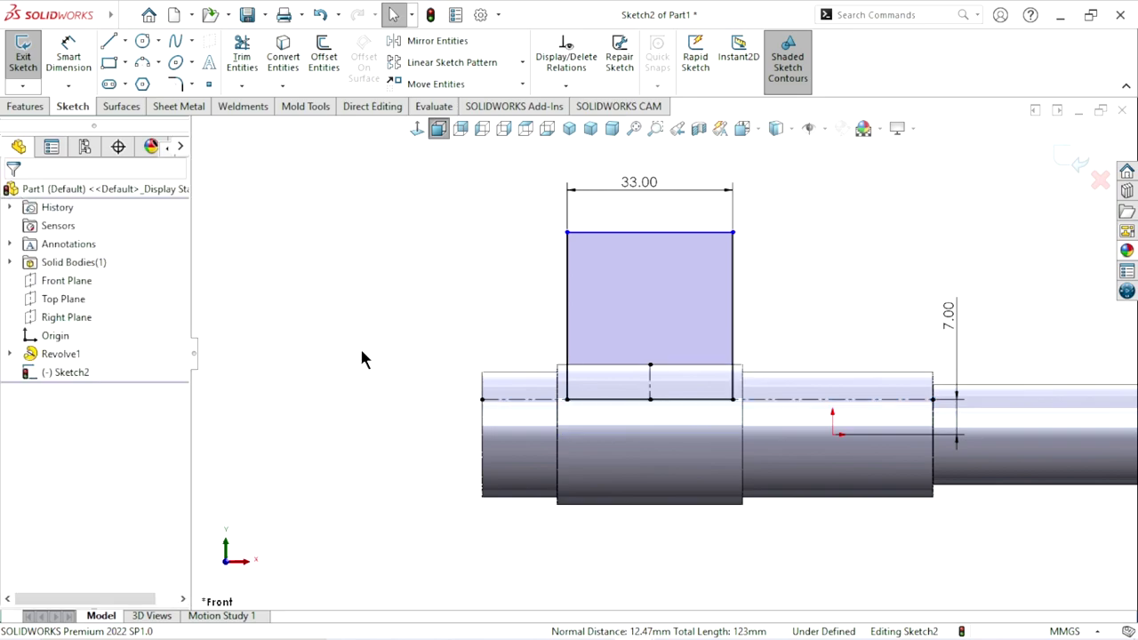
# Set the rectangle's height above the centerline to 22.50.
pyautogui.click(50, 63)
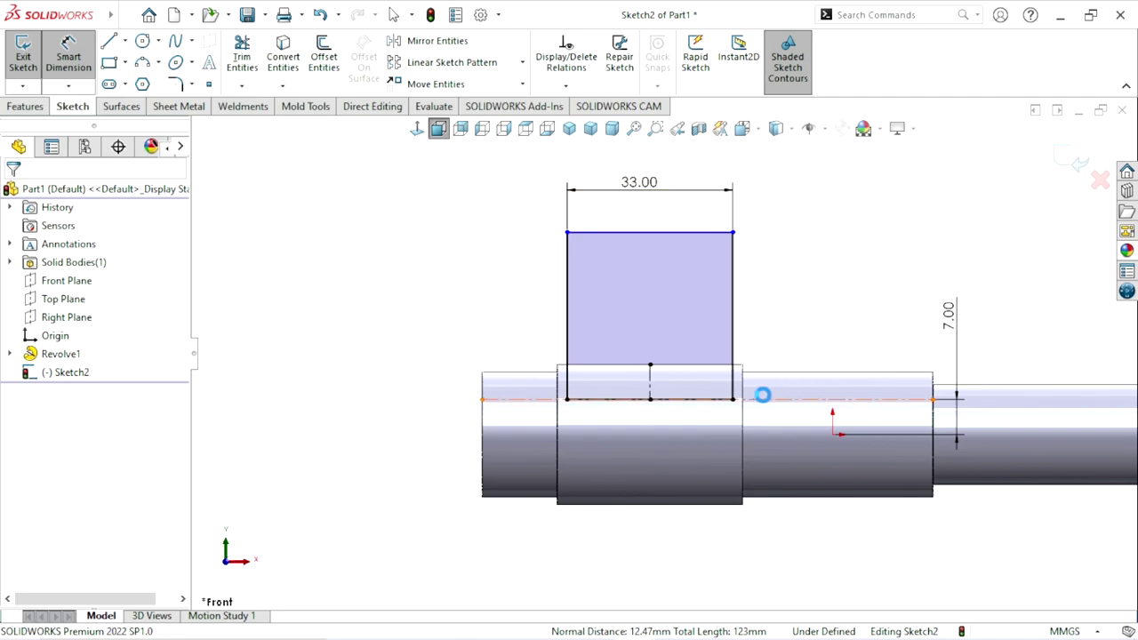
pyautogui.click(769, 400)
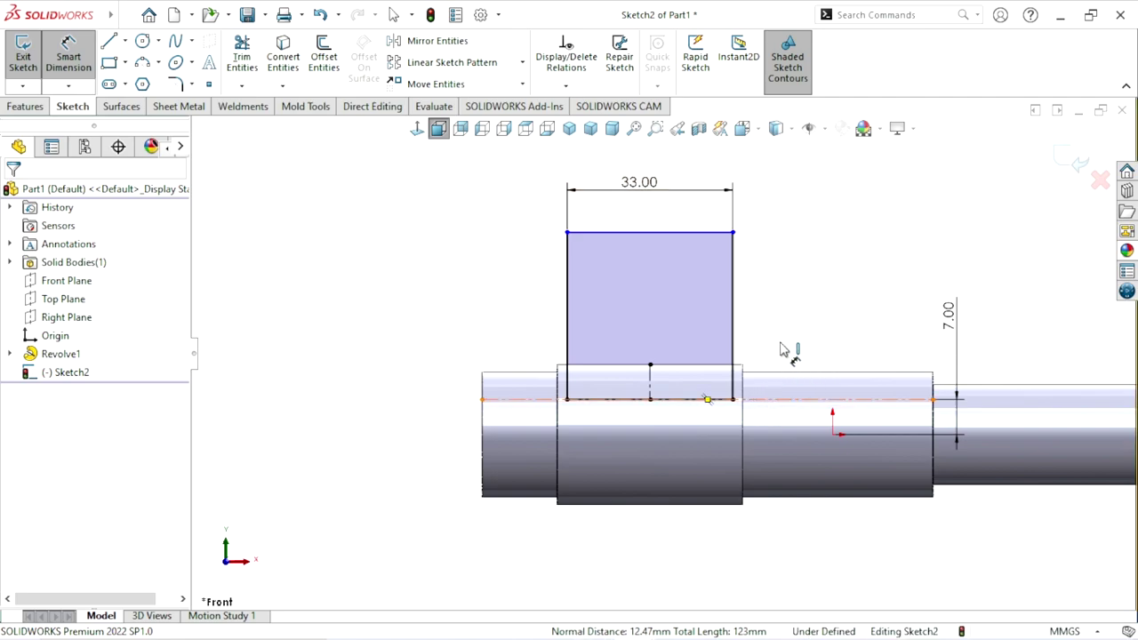
pyautogui.click(705, 235)
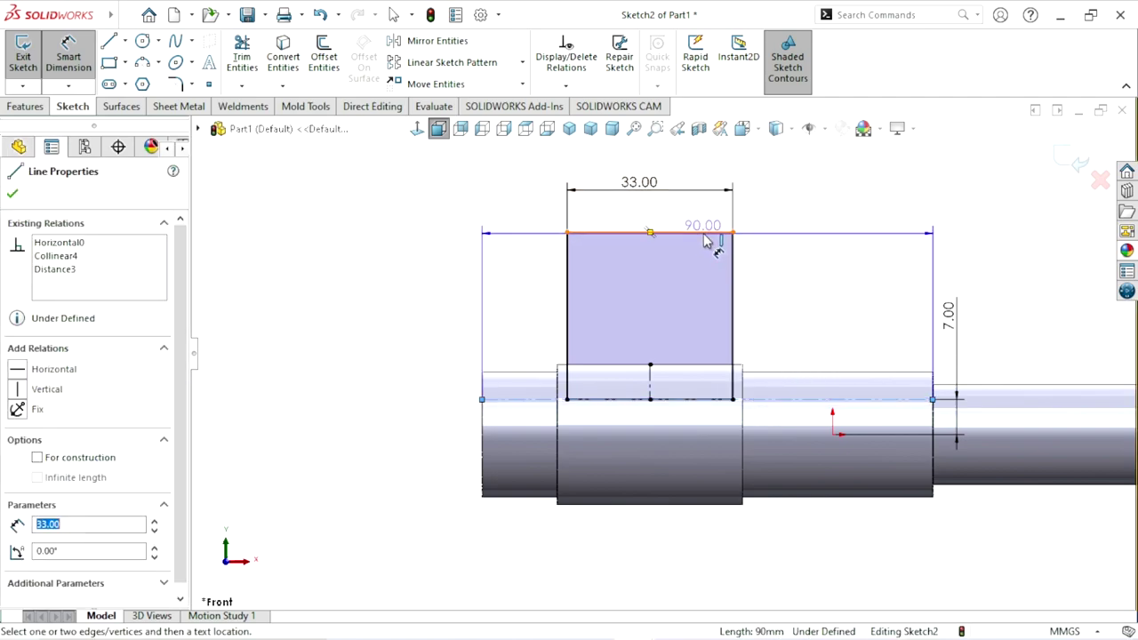
pyautogui.click(782, 293)
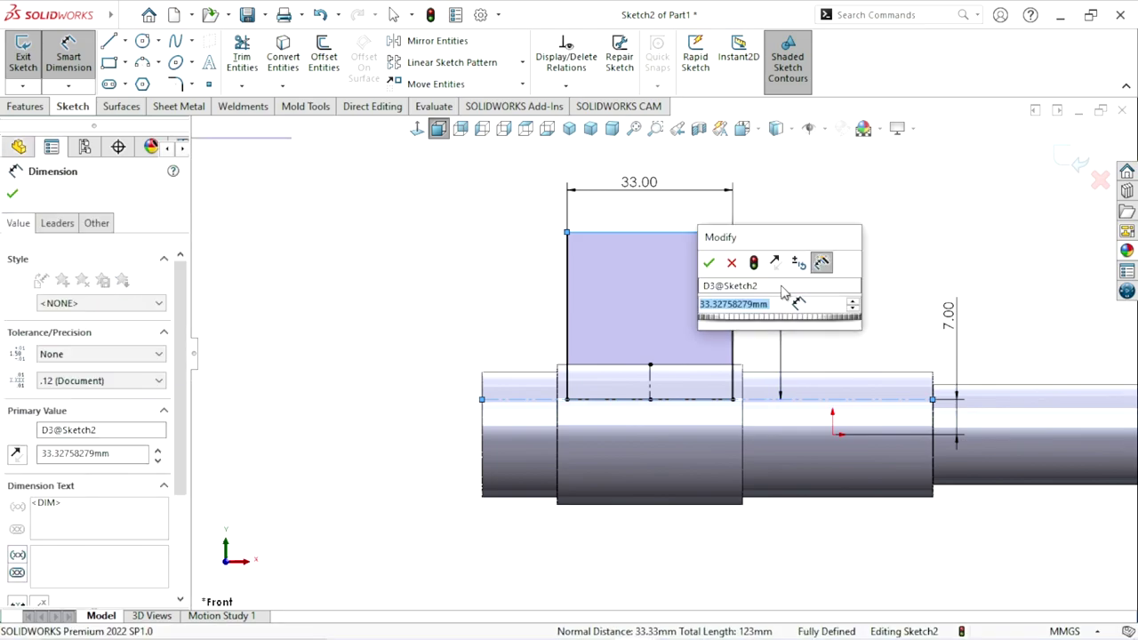
pyautogui.write('22.5')
pyautogui.click(708, 263)
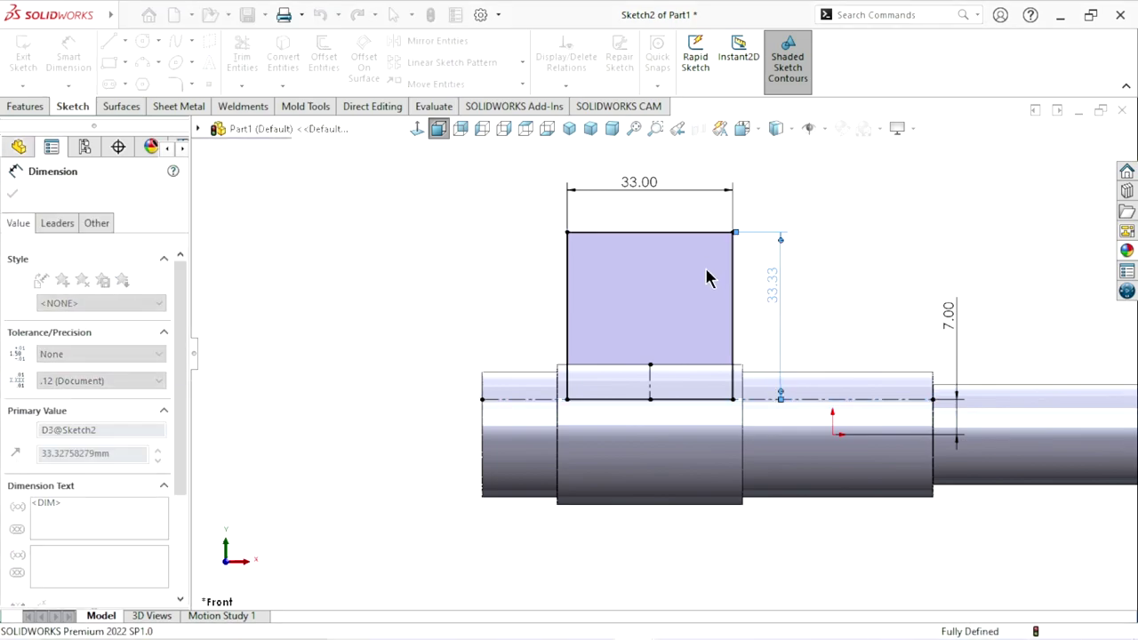
pyautogui.scroll(3, 667, 449)
pyautogui.scroll(-2, 729, 405)
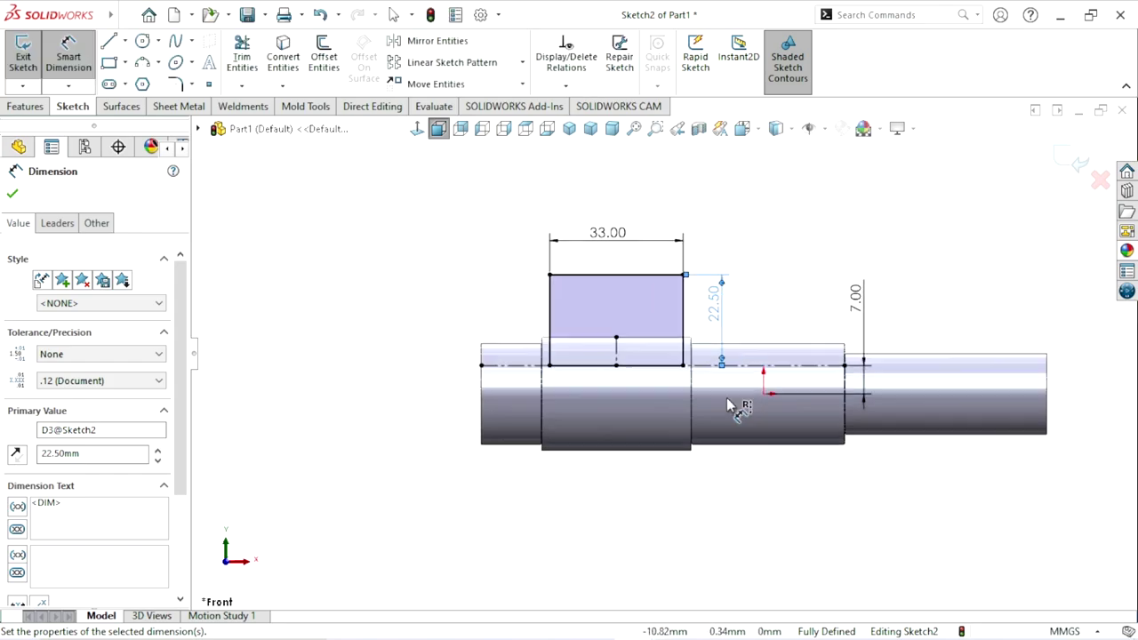
pyautogui.click(13, 194)
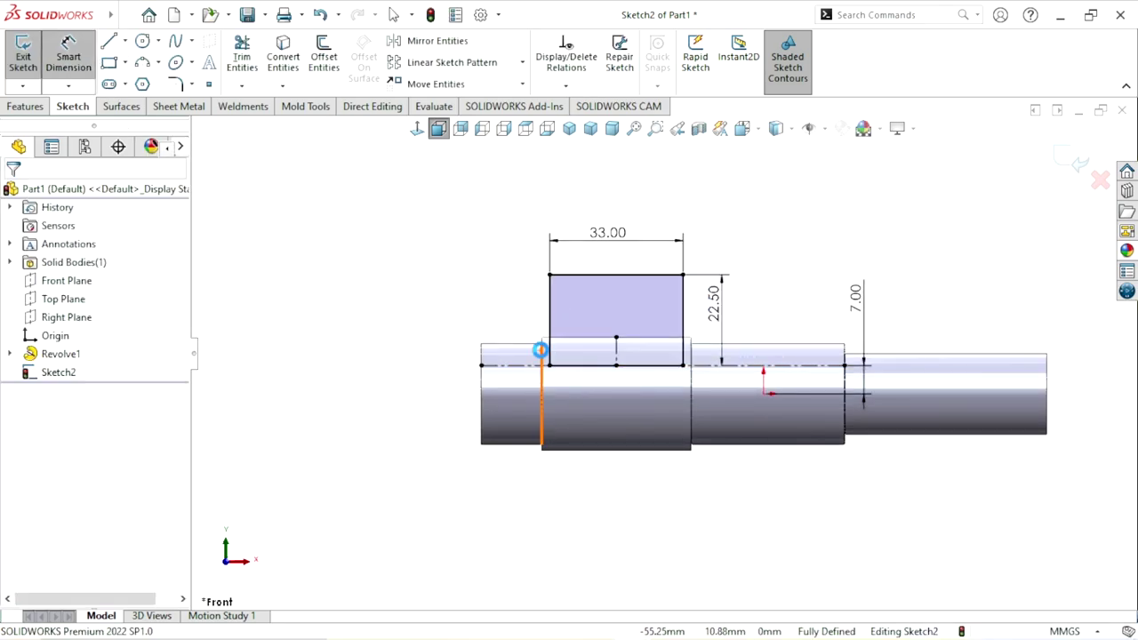
# Add a driven 2.00 dimension between the shaft step edge and the rectangle's left edge.
pyautogui.click(540, 350)
pyautogui.click(550, 334)
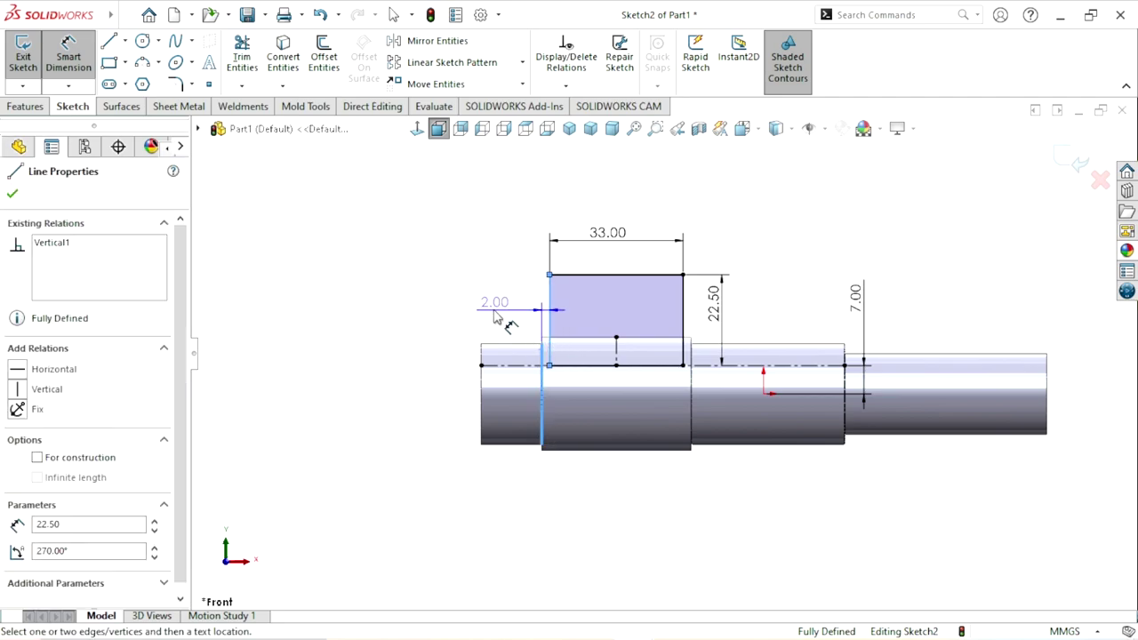
pyautogui.click(494, 302)
pyautogui.click(354, 125)
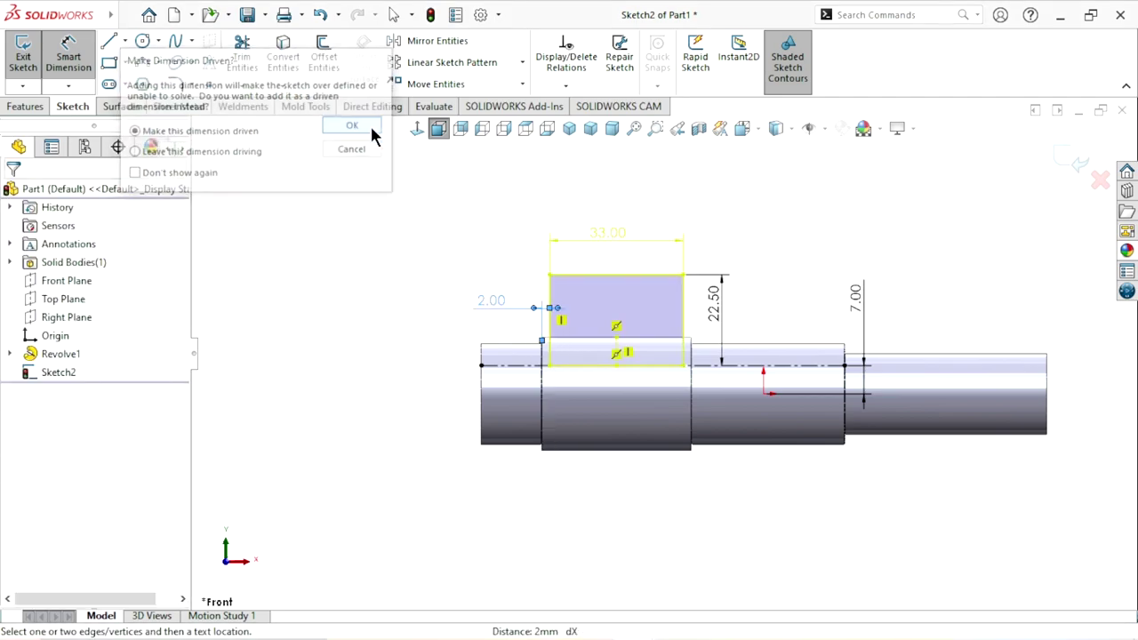
pyautogui.scroll(3, 773, 389)
pyautogui.scroll(-3, 774, 389)
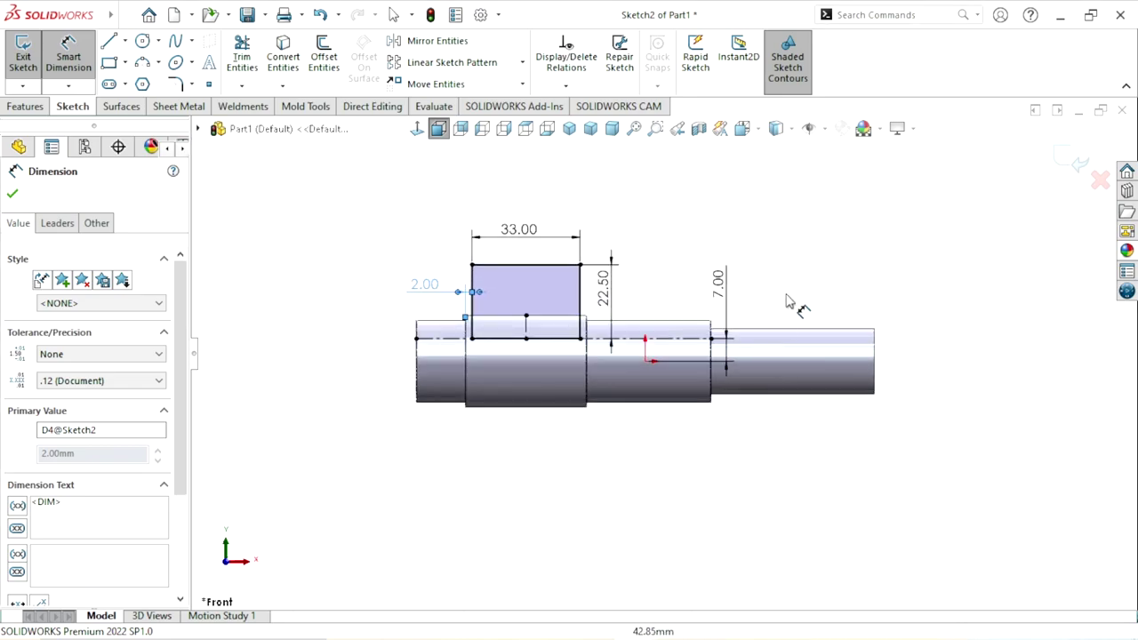
pyautogui.press('Escape')
pyautogui.click(24, 107)
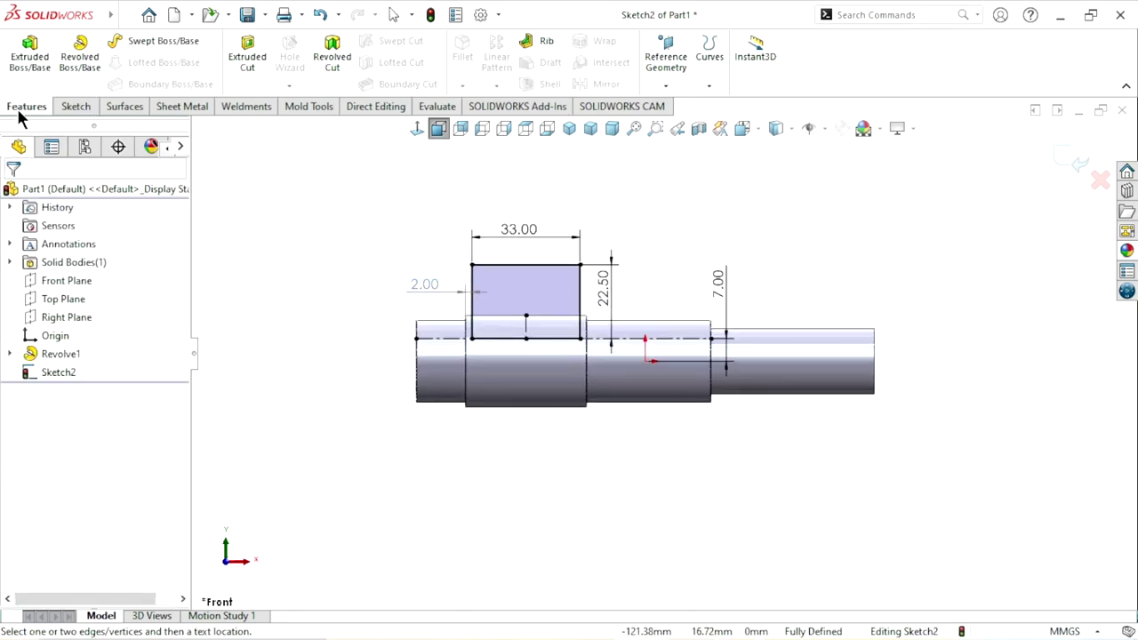
# Revolve the rectangle 360° about the centerline to form the collar (Revolve2).
pyautogui.click(79, 55)
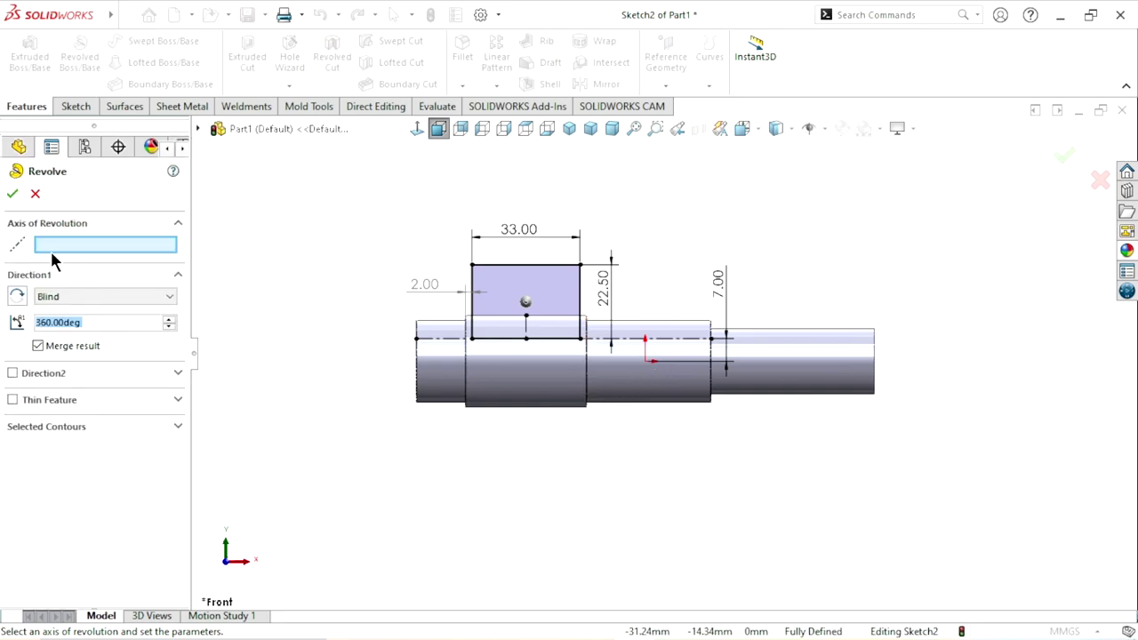
pyautogui.click(634, 345)
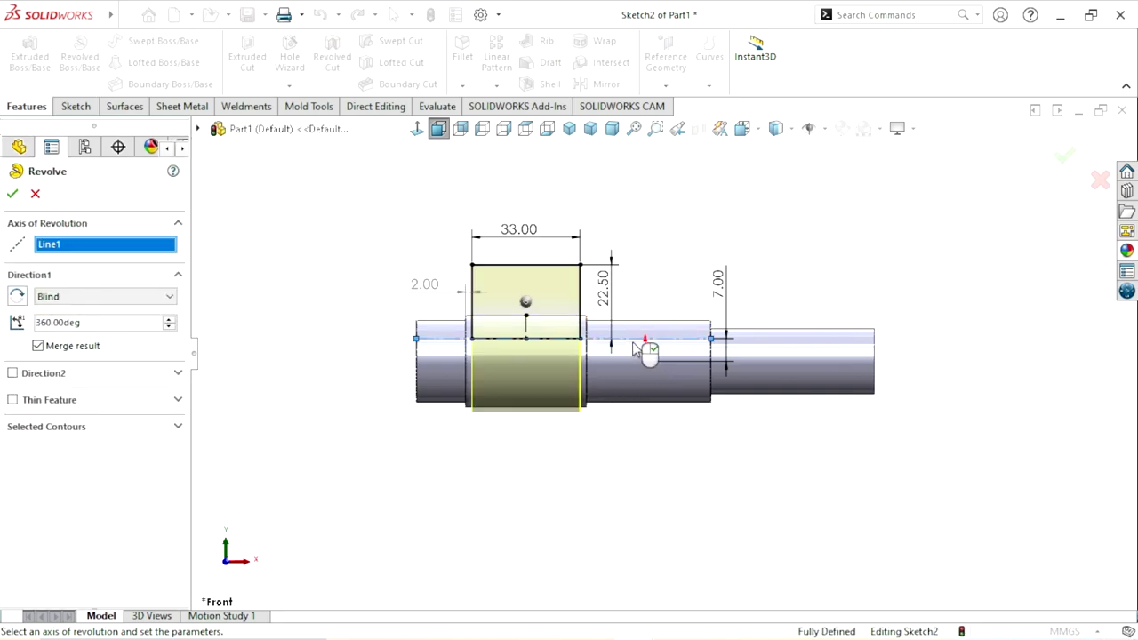
pyautogui.click(13, 195)
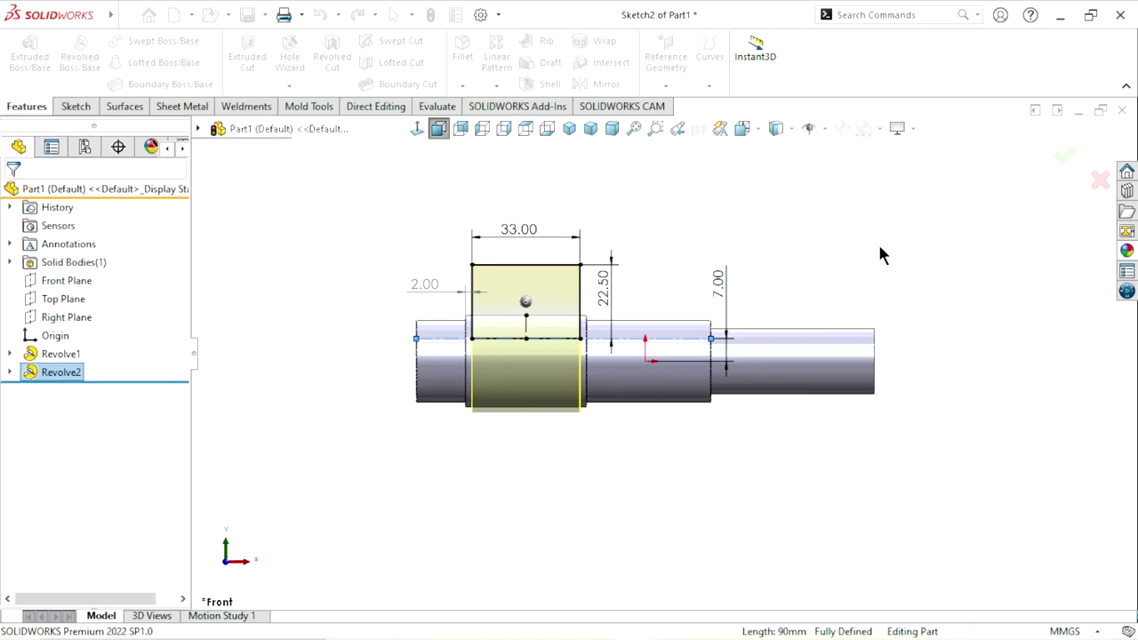
pyautogui.moveTo(712, 406); pyautogui.dragTo(655, 474, button='middle')
pyautogui.scroll(2, 659, 437)
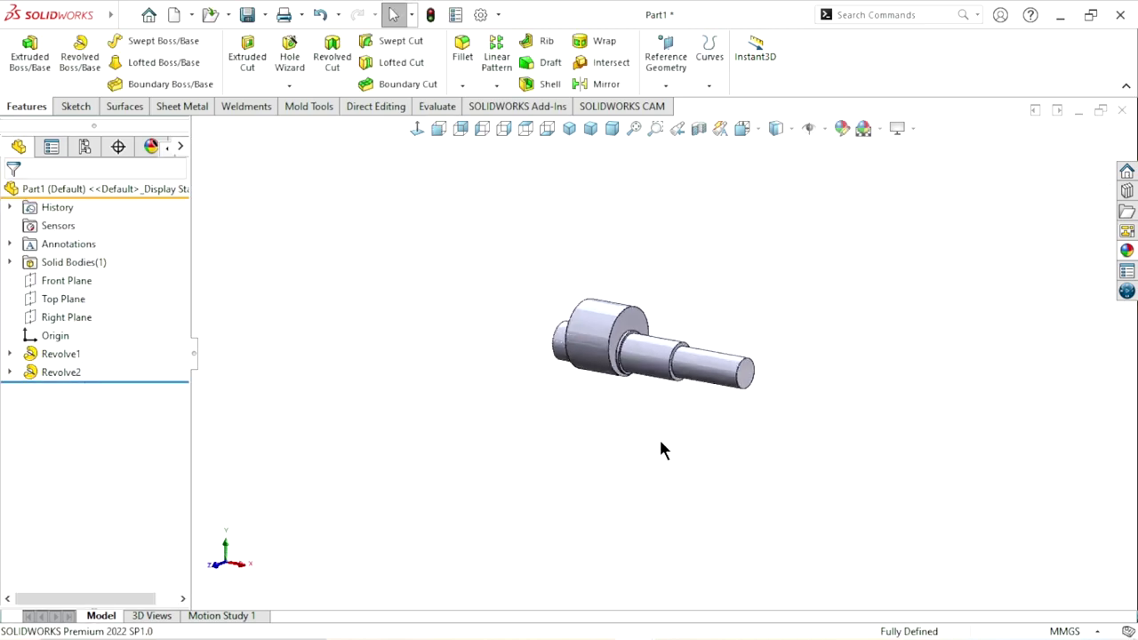
pyautogui.scroll(-3, 652, 366)
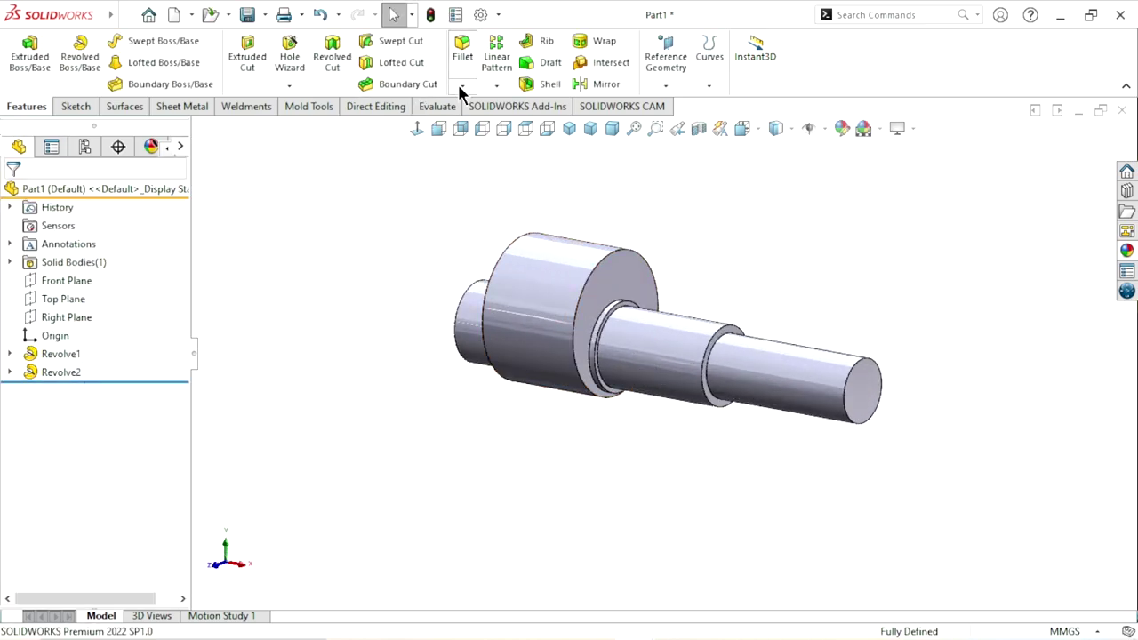
# Start a chamfer with a 0.50 mm distance at 45°.
pyautogui.click(462, 87)
pyautogui.click(485, 125)
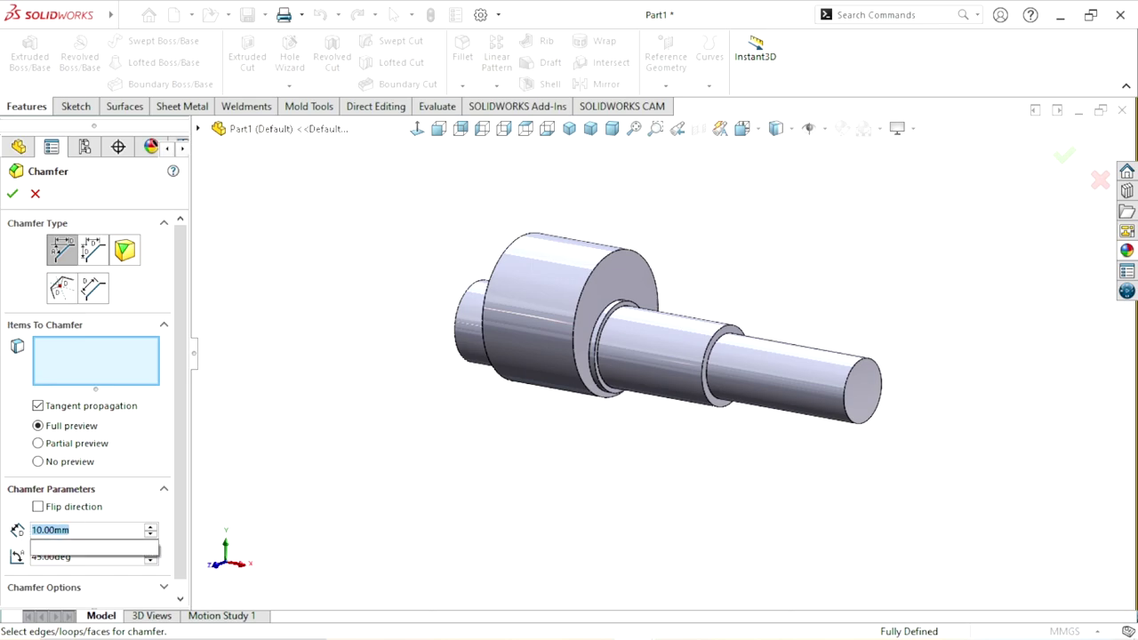
pyautogui.write('0.5')
pyautogui.press('Return')
pyautogui.scroll(3, 676, 400)
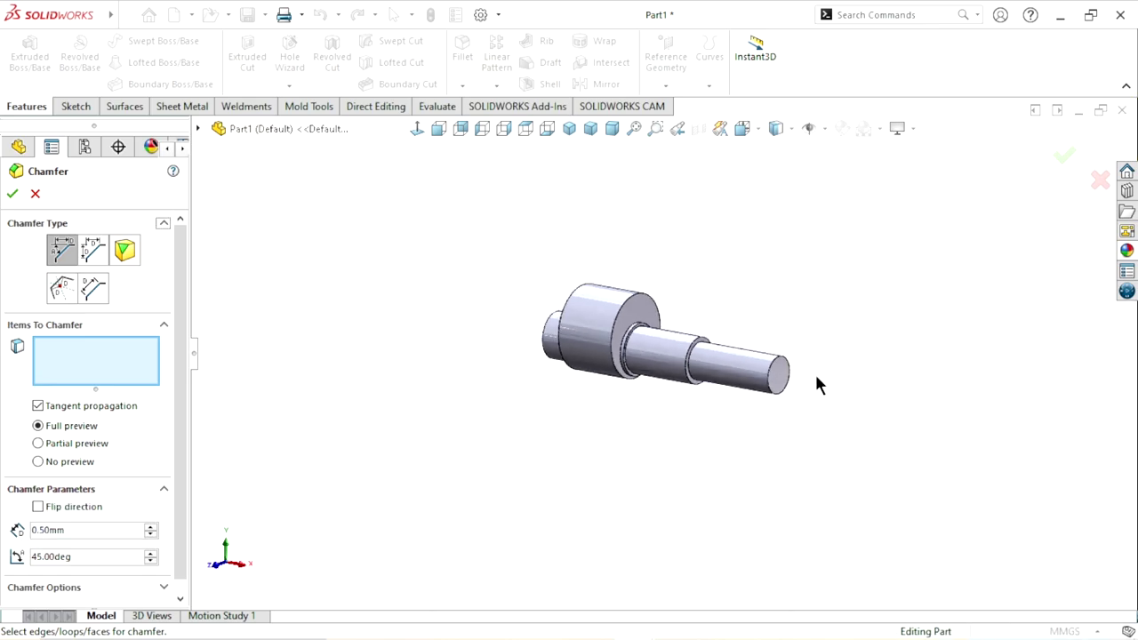
pyautogui.scroll(-3, 818, 384)
pyautogui.scroll(-3, 666, 361)
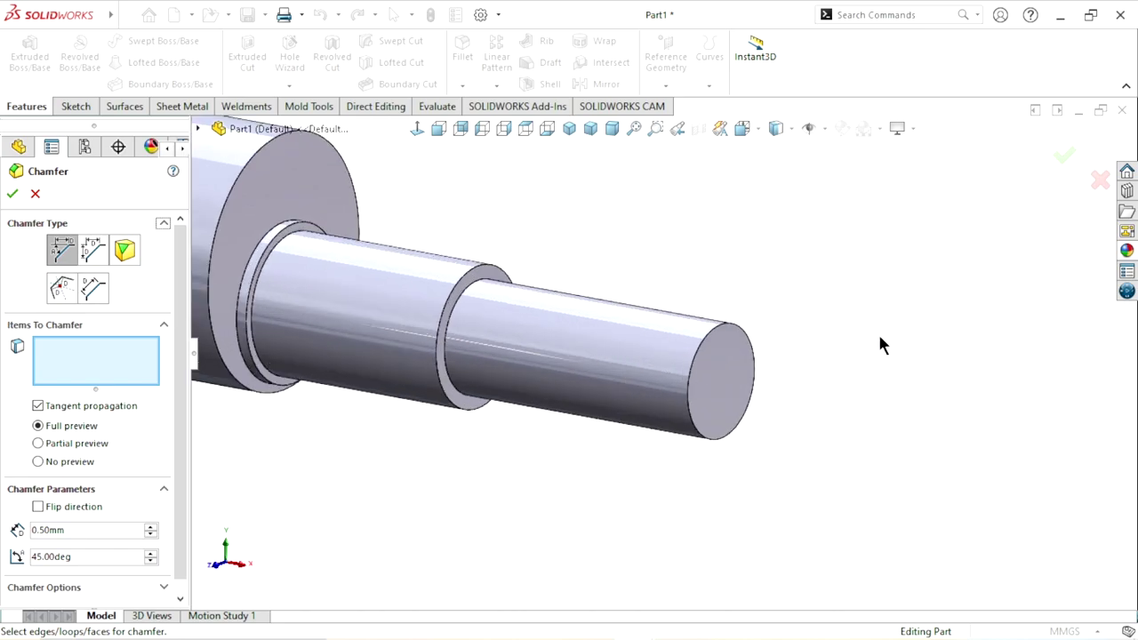
# Chamfer the end, shoulder, collar and step edges, seven in all.
pyautogui.click(704, 332)
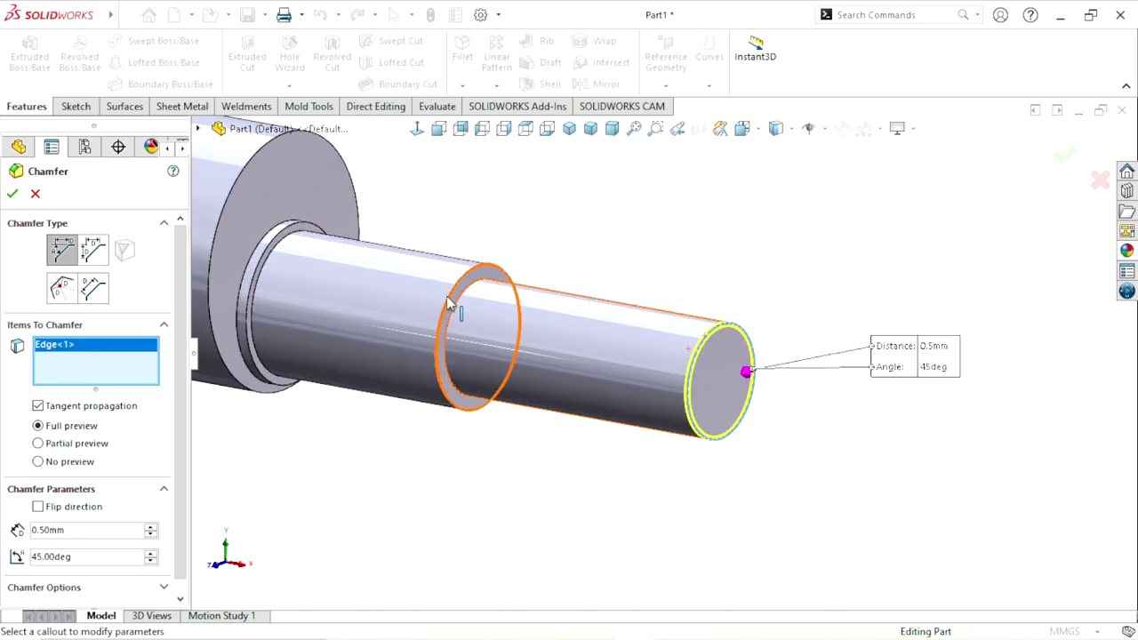
pyautogui.click(449, 304)
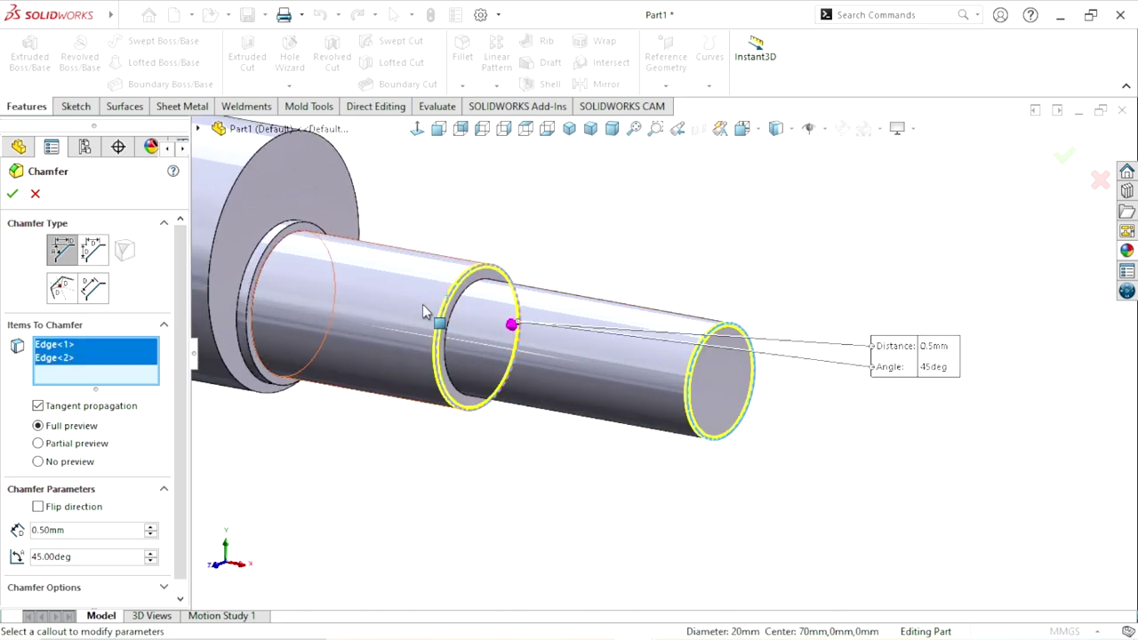
pyautogui.click(269, 258)
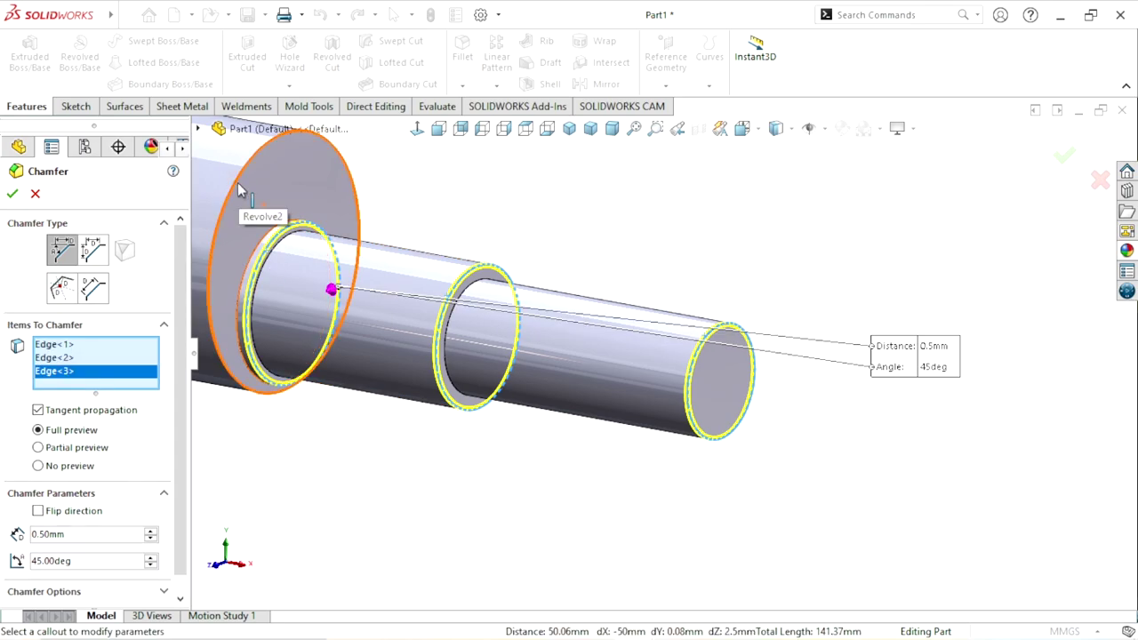
pyautogui.click(238, 191)
pyautogui.moveTo(394, 281)
pyautogui.mouseDown(button='middle')
pyautogui.moveTo(525, 319)
pyautogui.moveTo(597, 426)
pyautogui.moveTo(464, 384)
pyautogui.moveTo(376, 457)
pyautogui.moveTo(415, 410)
pyautogui.mouseUp(button='middle')
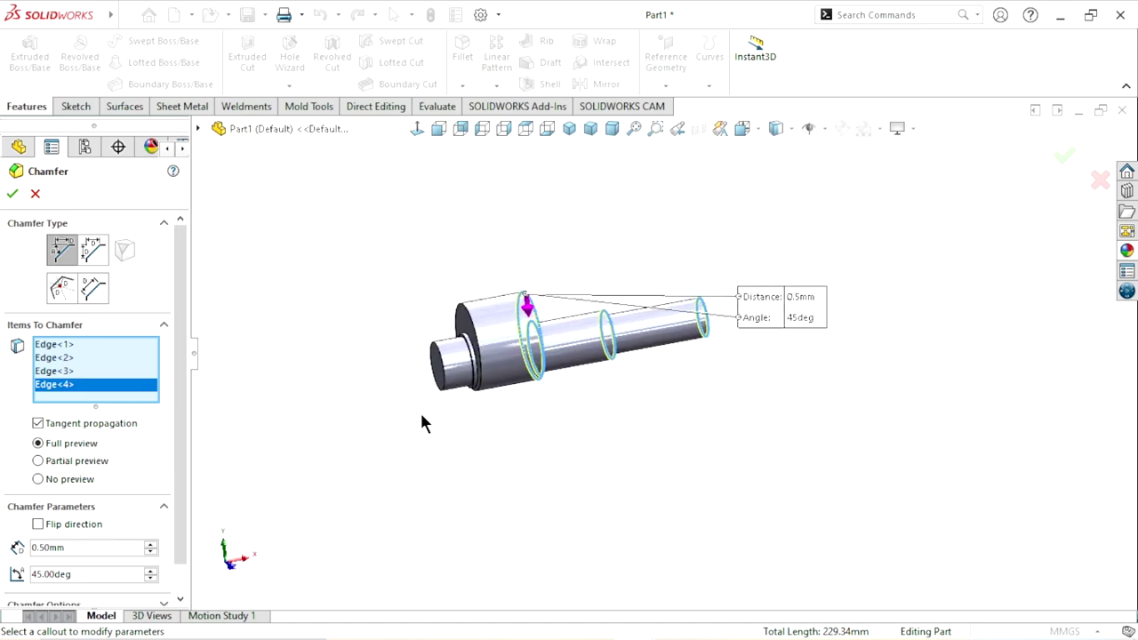
pyautogui.scroll(-3, 470, 326)
pyautogui.scroll(-2, 508, 449)
pyautogui.click(474, 420)
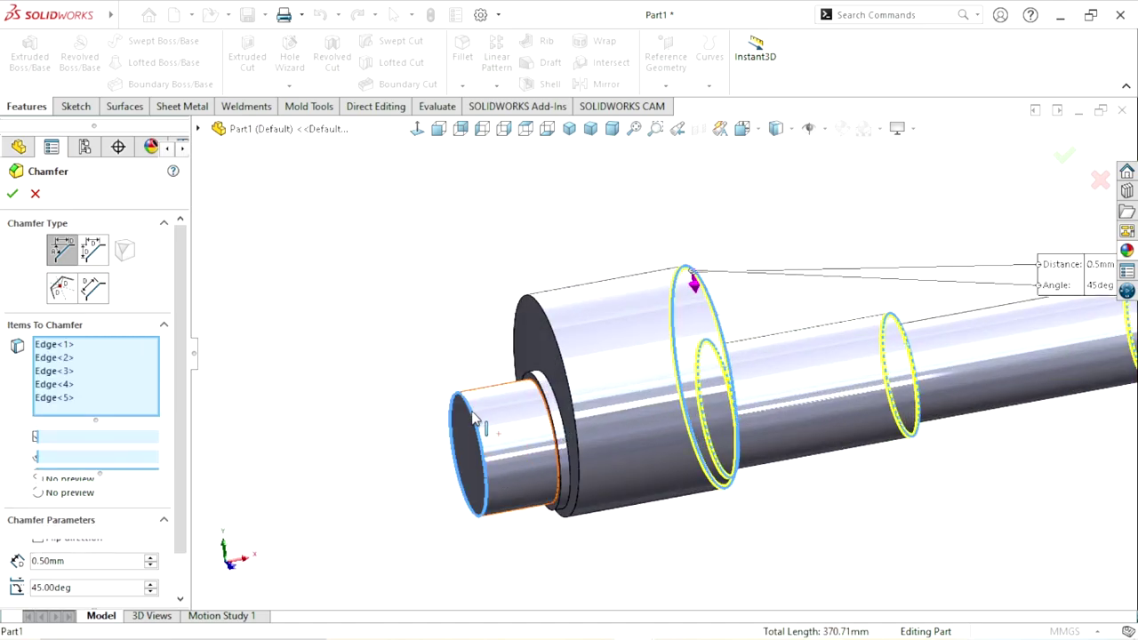
pyautogui.click(539, 390)
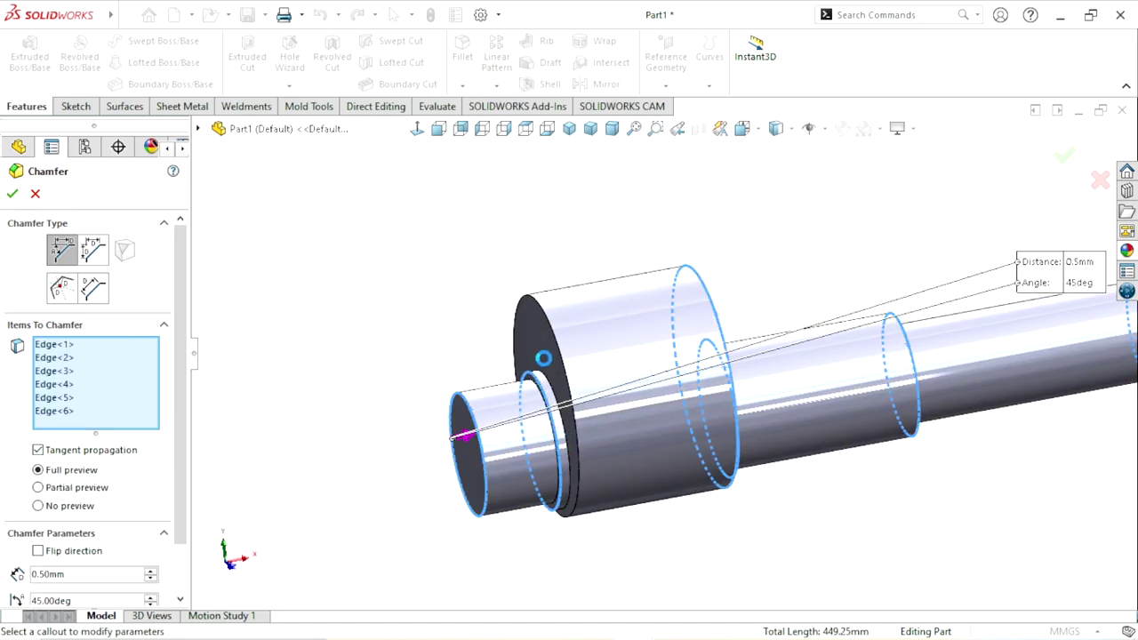
pyautogui.click(544, 312)
pyautogui.click(11, 195)
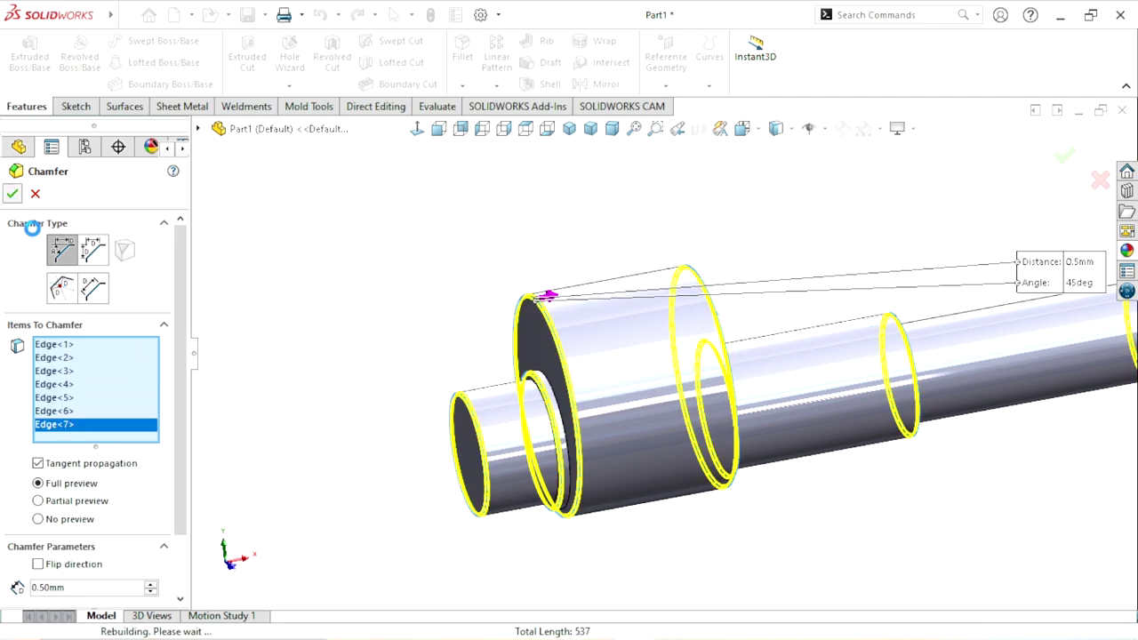
# Orbit and zoom to view the shaft's end face.
pyautogui.moveTo(828, 402); pyautogui.dragTo(723, 469, button='middle')
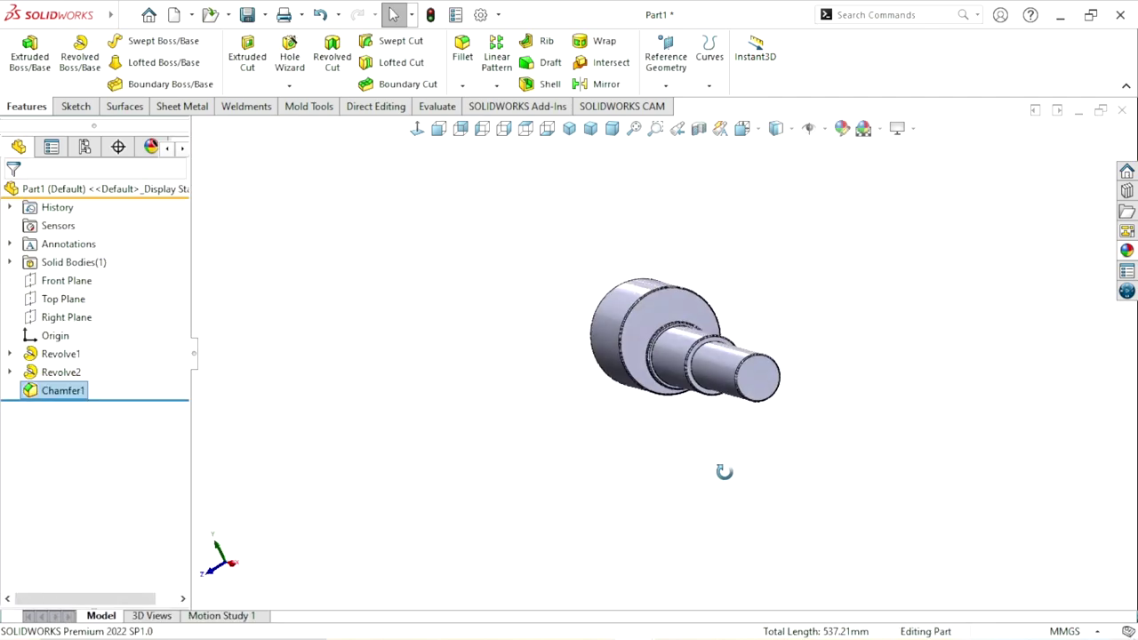
pyautogui.scroll(-5, 769, 318)
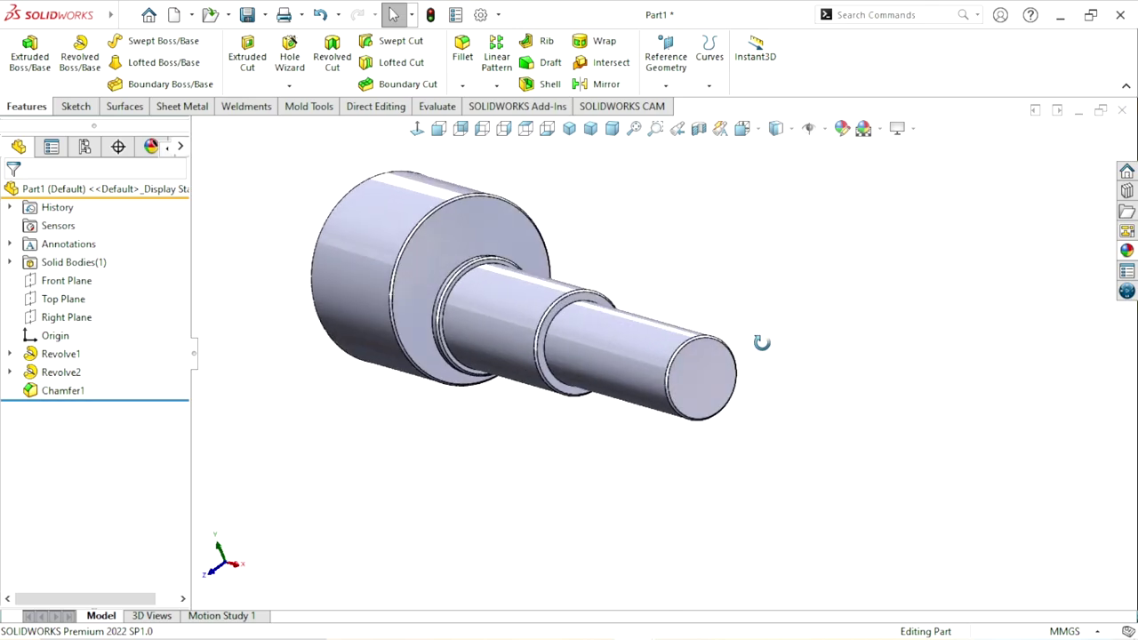
pyautogui.scroll(3, 751, 365)
pyautogui.scroll(2, 725, 393)
pyautogui.scroll(-2, 720, 398)
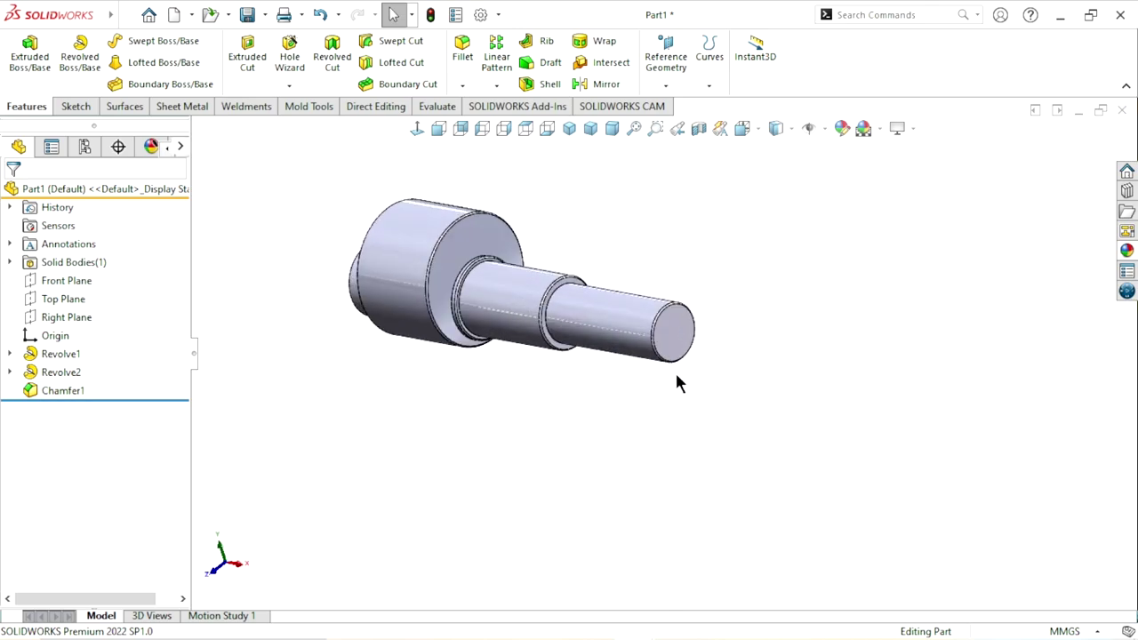
pyautogui.scroll(-3, 676, 378)
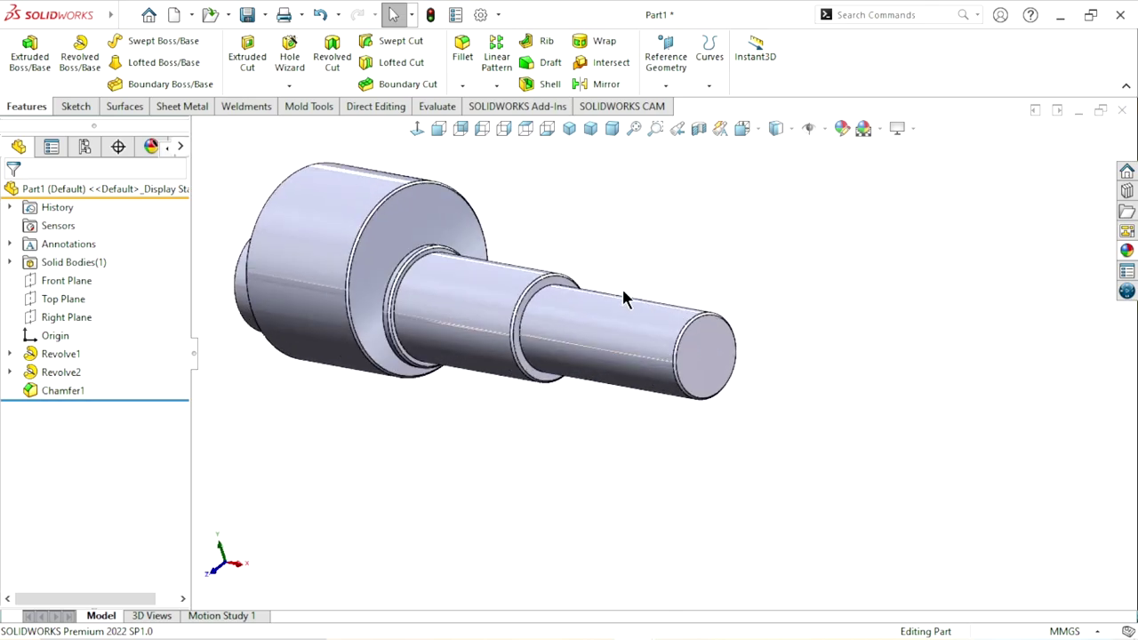
pyautogui.click(665, 84)
# Create Plane1 parallel to the Top Plane and tangent to the smallest cylinder's top, offset flipped.
pyautogui.click(673, 106)
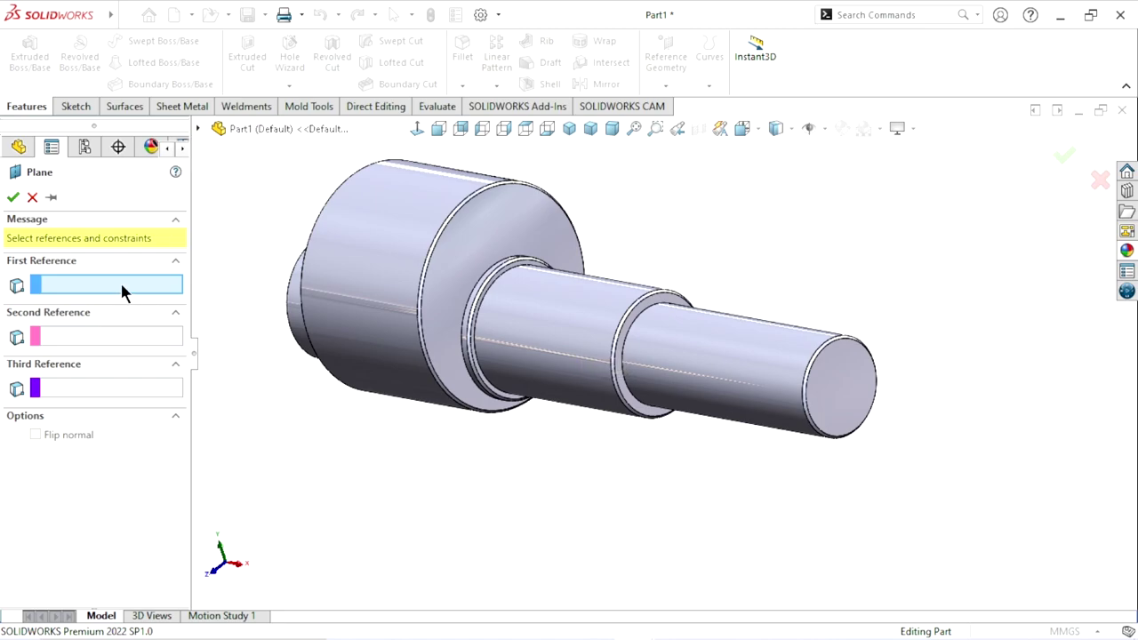
pyautogui.click(198, 128)
pyautogui.click(269, 242)
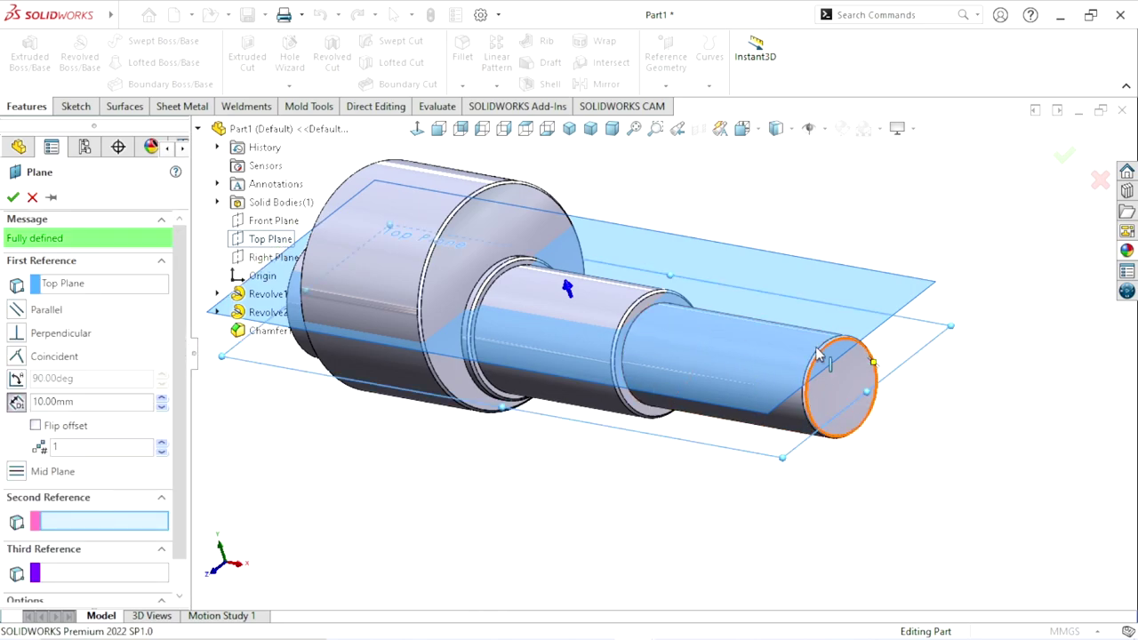
pyautogui.click(777, 435)
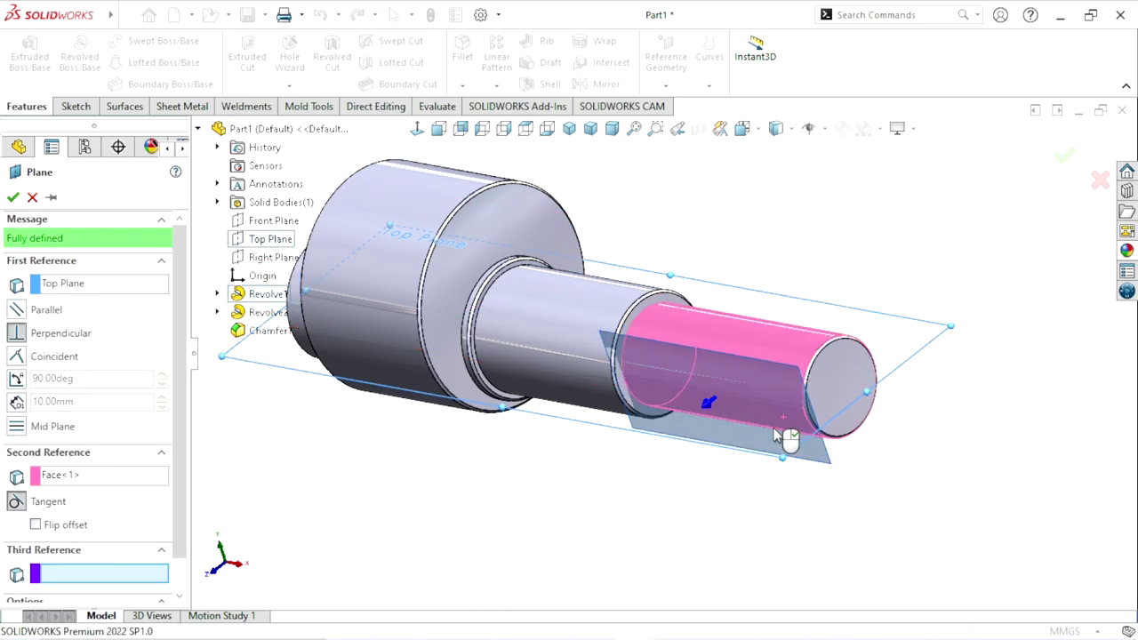
pyautogui.click(21, 313)
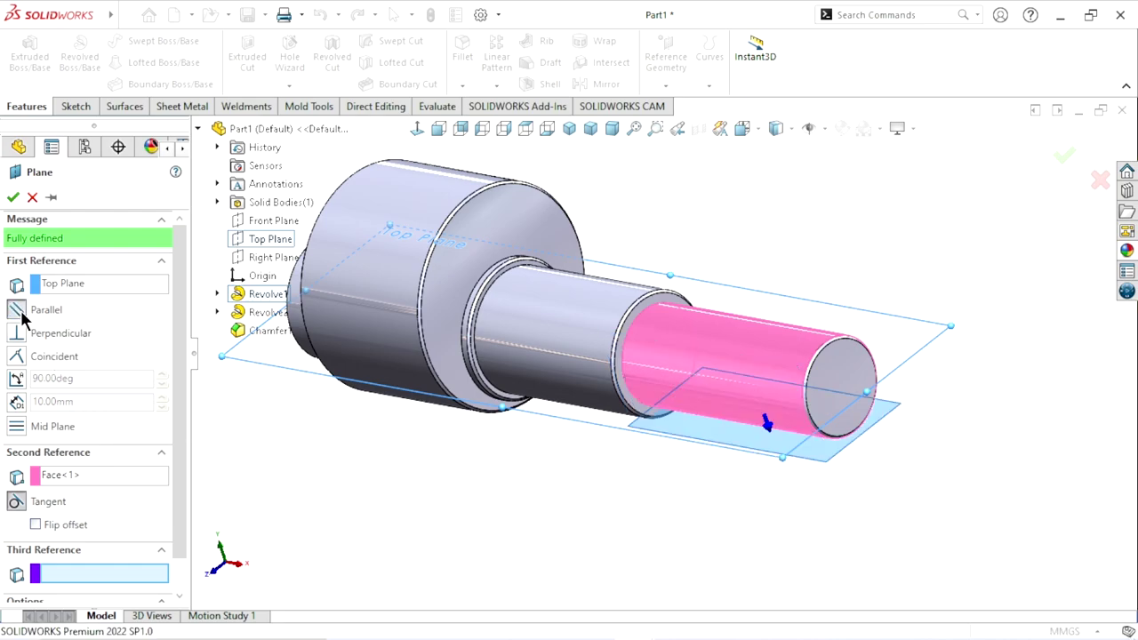
pyautogui.moveTo(485, 495)
pyautogui.mouseDown(button='middle')
pyautogui.moveTo(481, 445)
pyautogui.moveTo(465, 474)
pyautogui.mouseUp(button='middle')
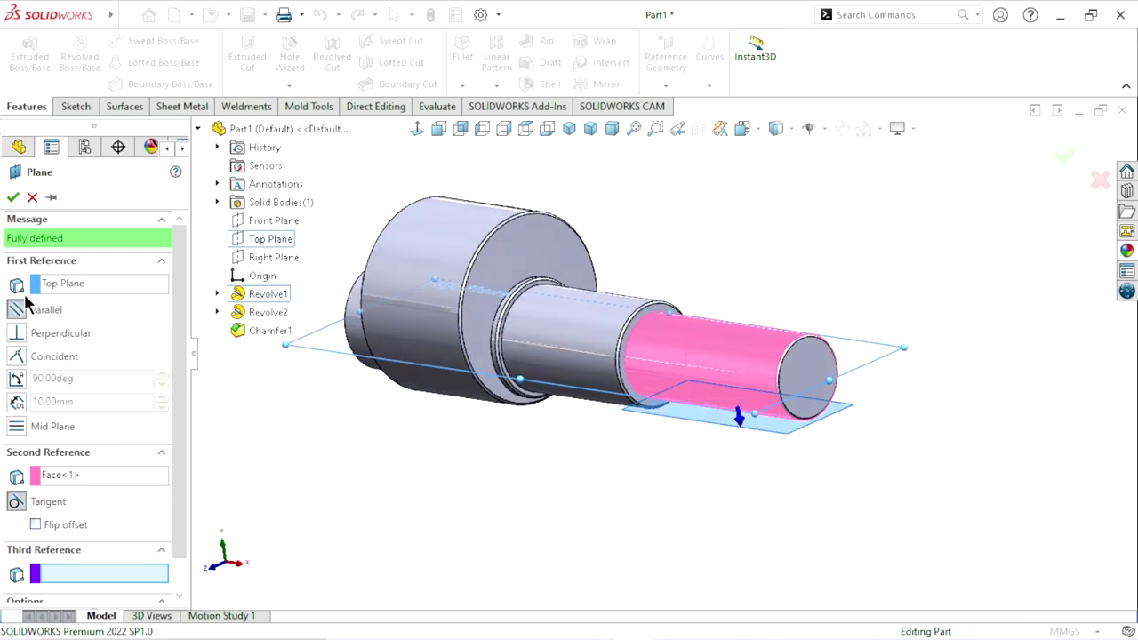
pyautogui.click(35, 526)
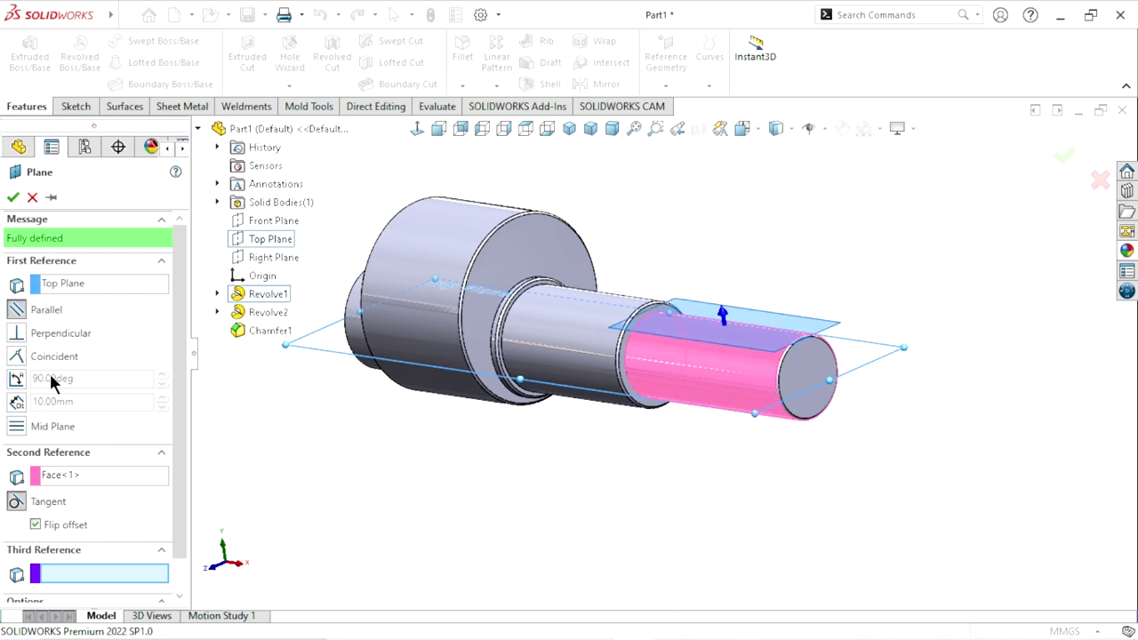
pyautogui.click(12, 196)
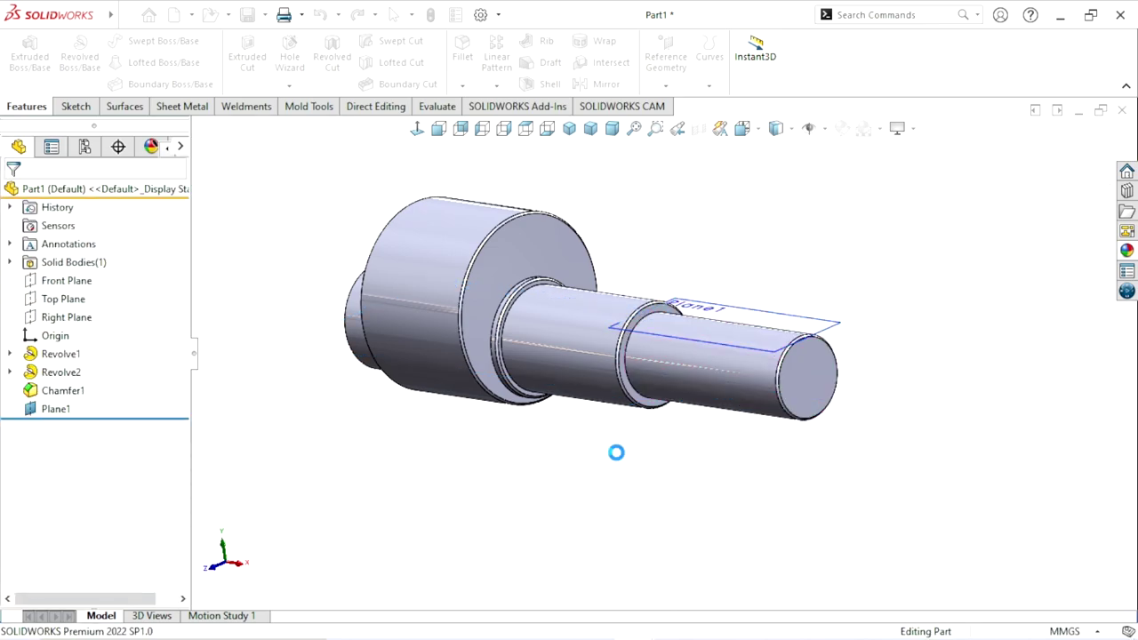
# Sketch on Plane1 a centerpoint straight slot along the shaft axis.
pyautogui.click(809, 324)
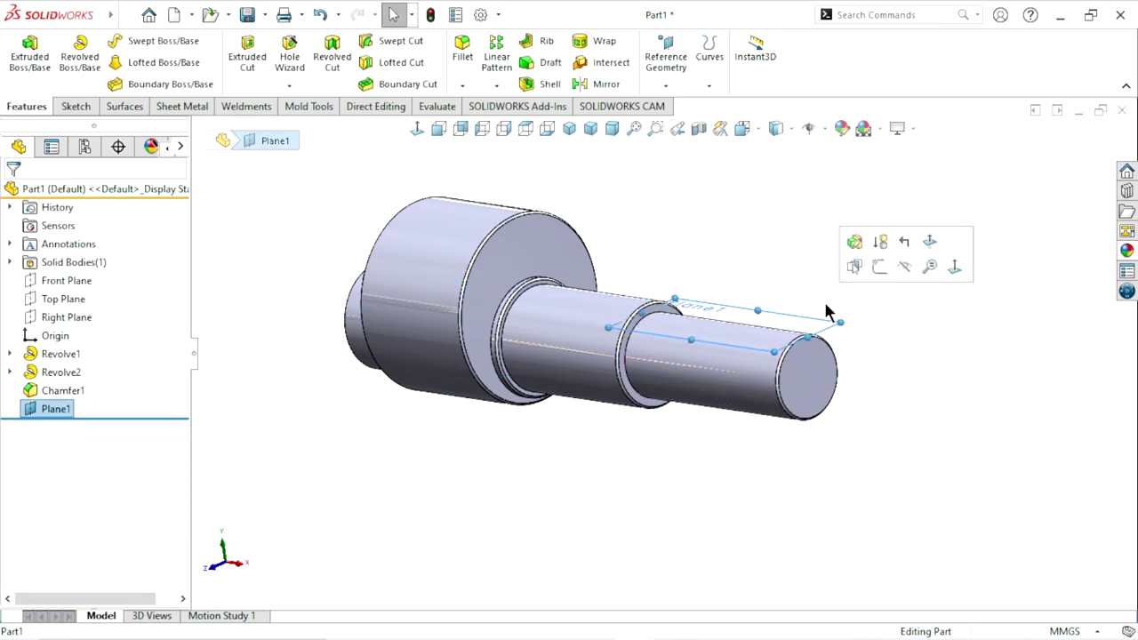
pyautogui.click(877, 266)
pyautogui.scroll(-2, 941, 370)
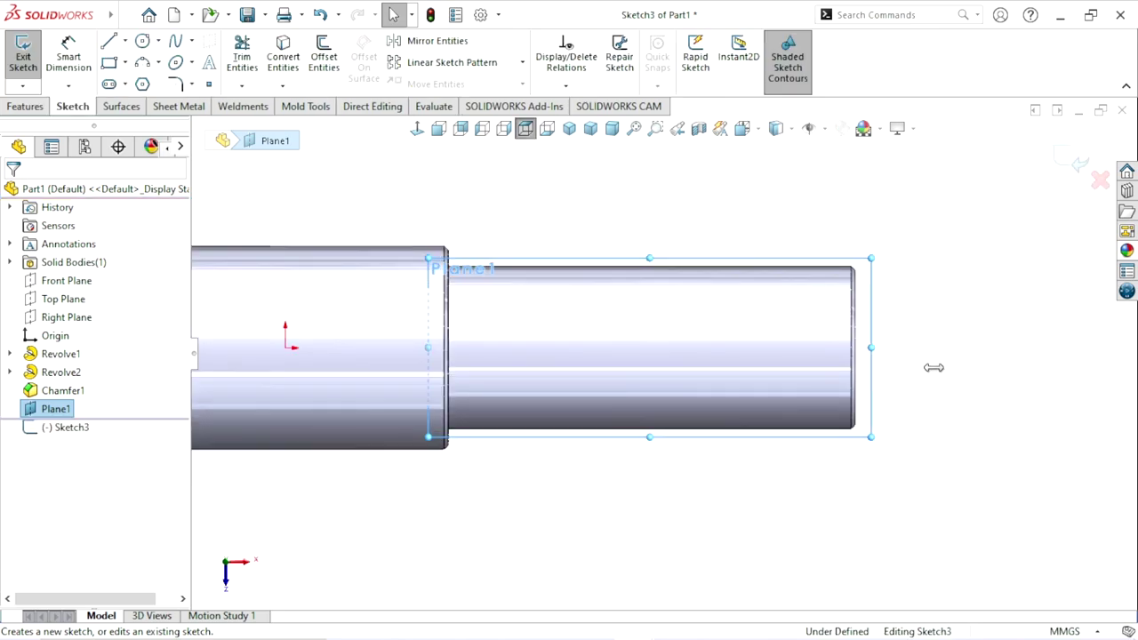
pyautogui.click(127, 85)
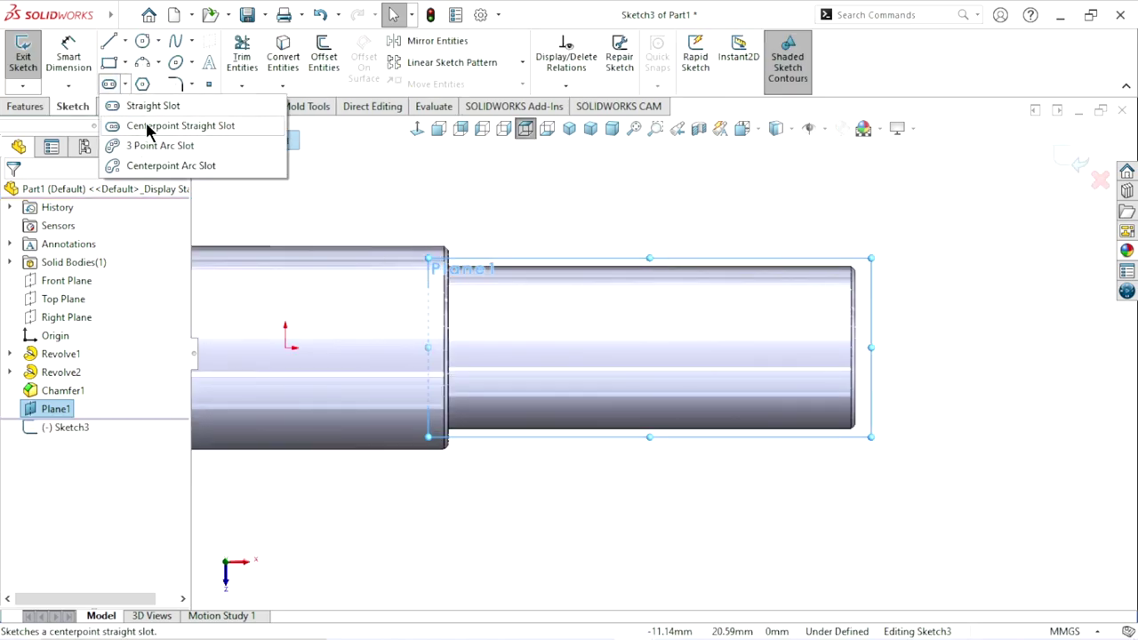
pyautogui.click(149, 127)
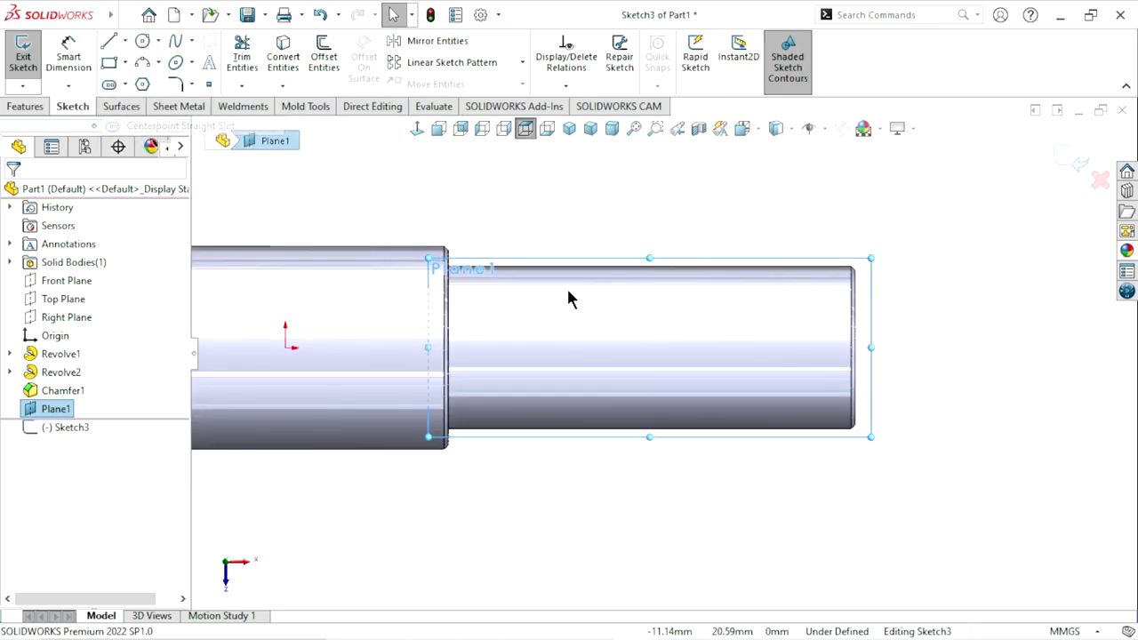
pyautogui.click(487, 347)
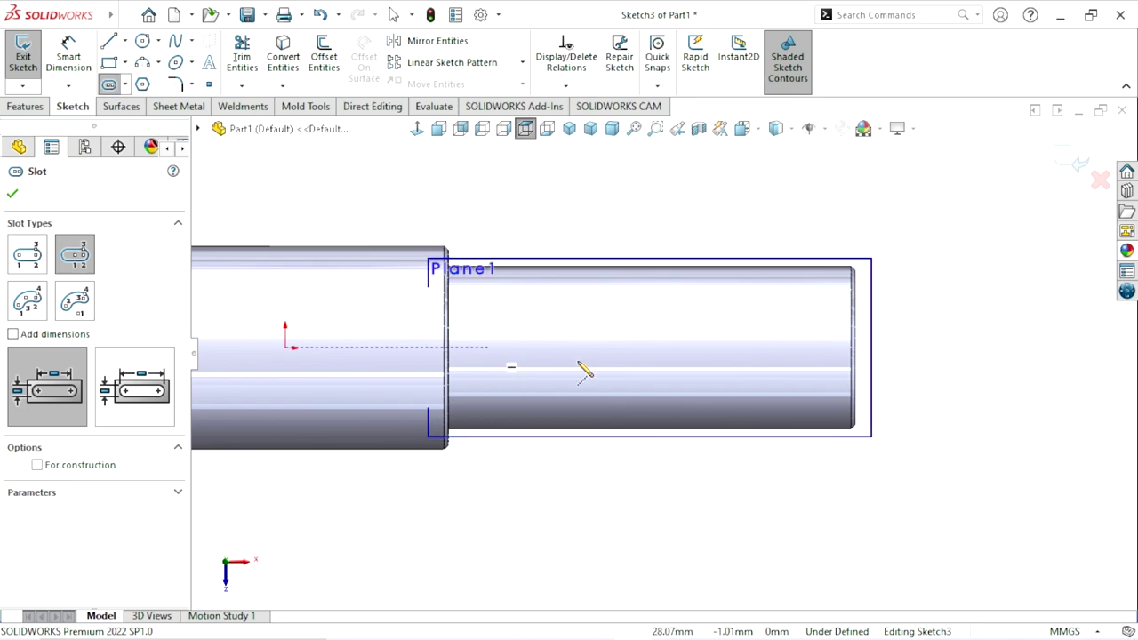
pyautogui.click(809, 348)
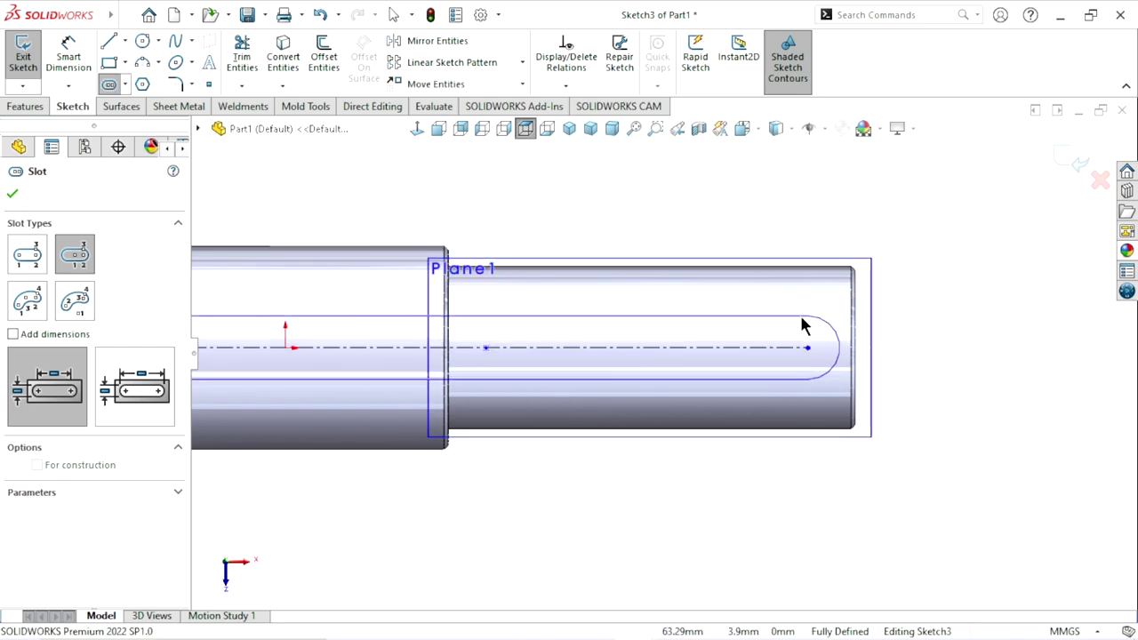
pyautogui.click(803, 326)
pyautogui.rightClick(927, 343)
pyautogui.click(934, 331)
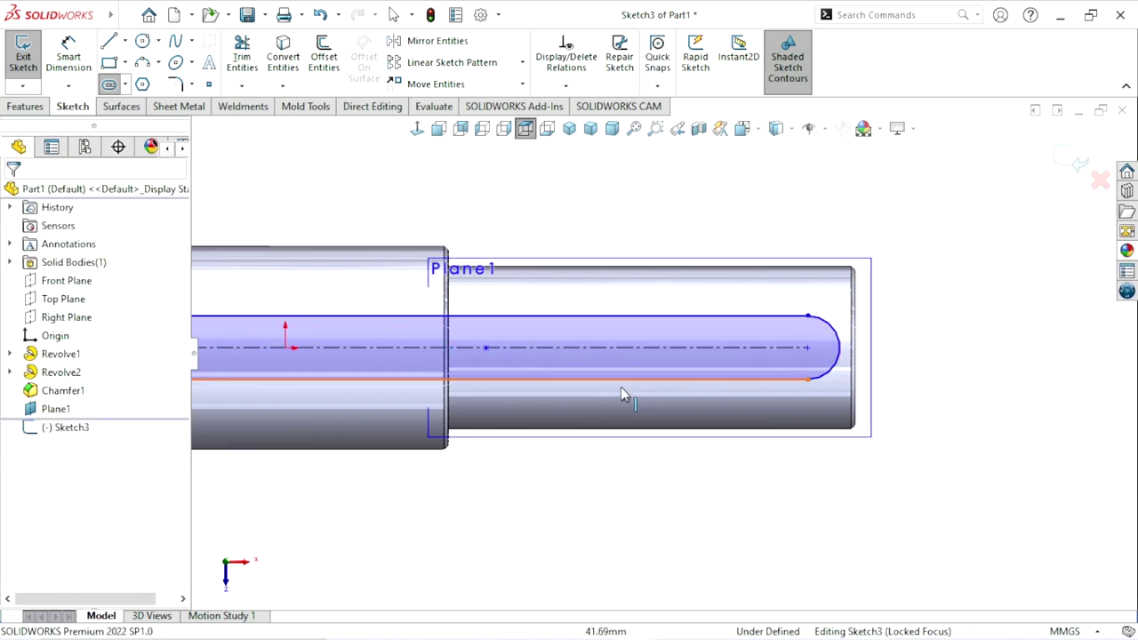
# Drag the slot's left end to shorten it onto the smallest shaft section.
pyautogui.scroll(3, 623, 396)
pyautogui.scroll(-1, 590, 388)
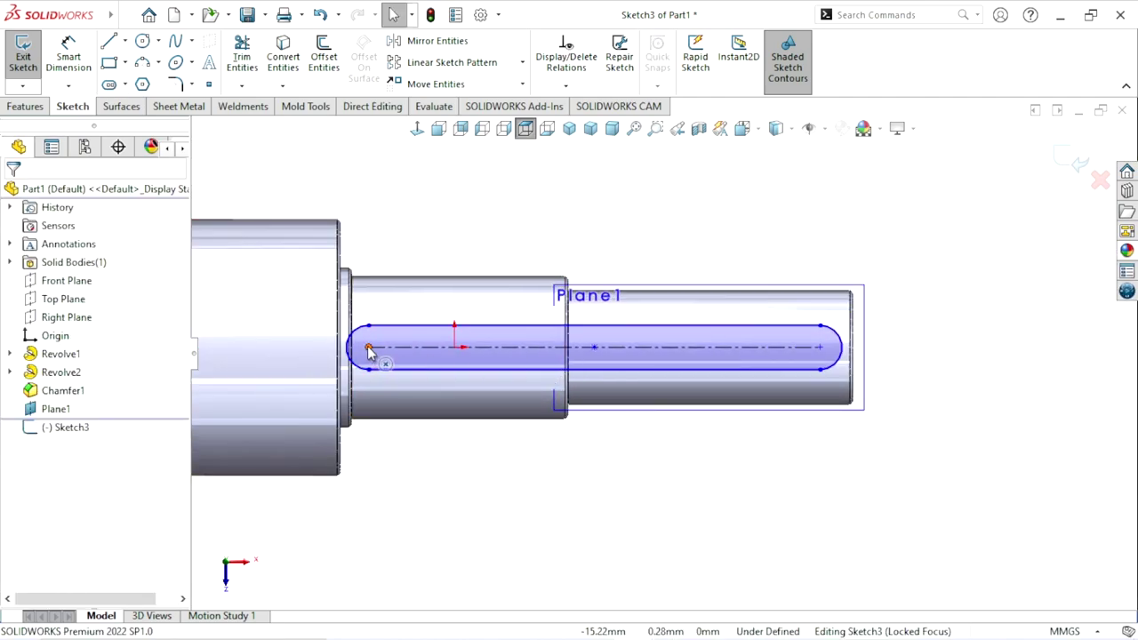
pyautogui.moveTo(369, 350); pyautogui.dragTo(636, 362)
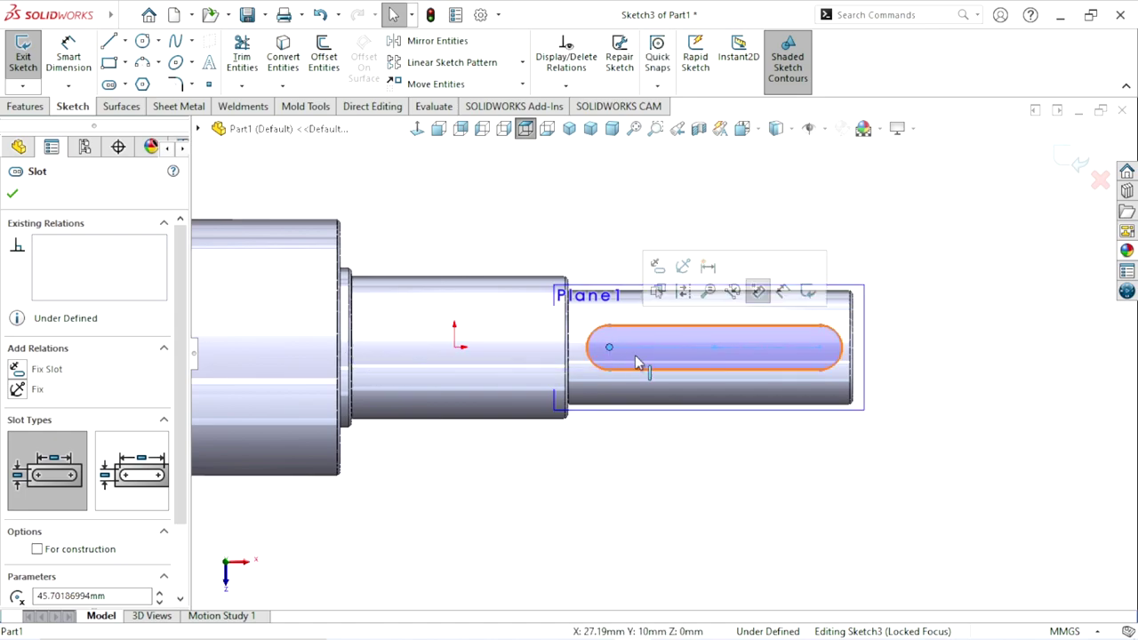
pyautogui.scroll(-2, 711, 387)
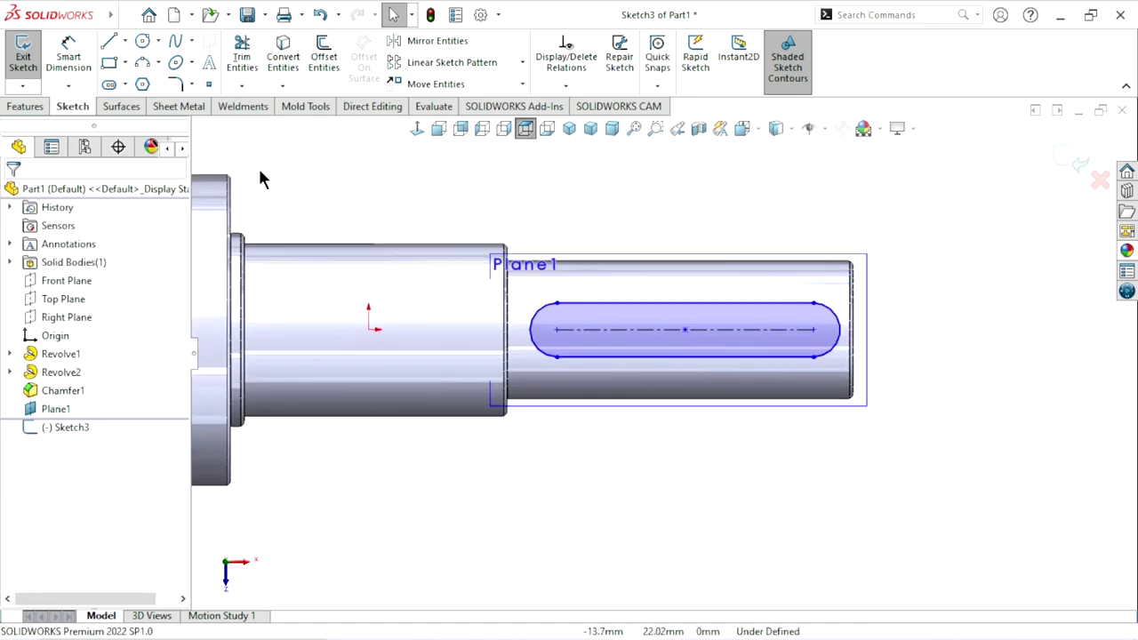
# Dimension the slot's centre-to-centre length to 35 mm.
pyautogui.click(79, 69)
pyautogui.click(629, 338)
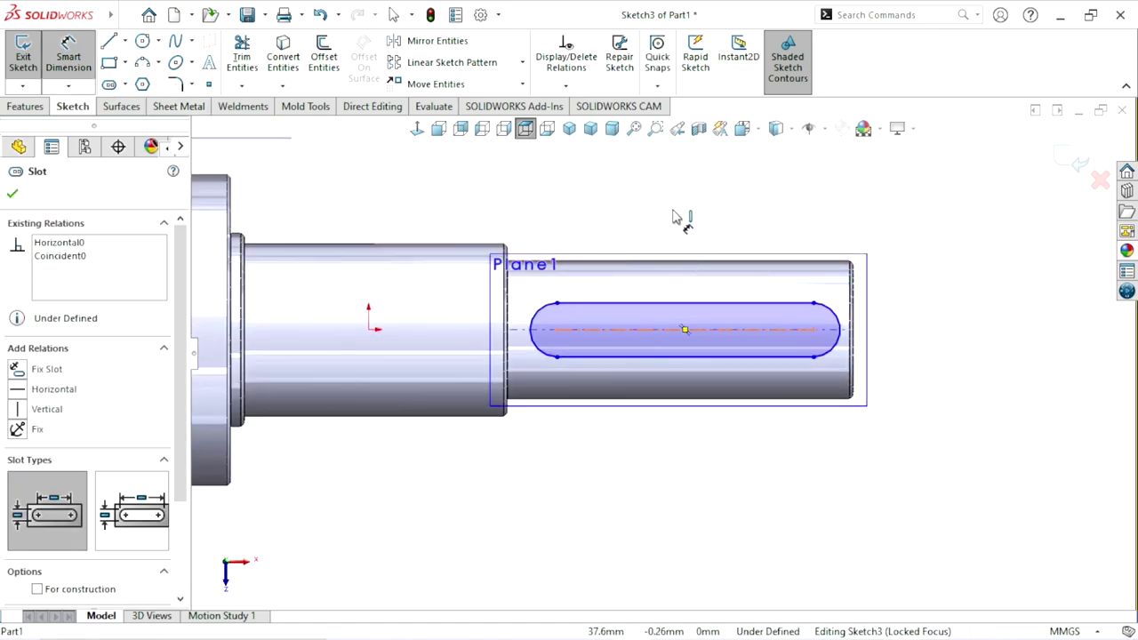
pyautogui.click(674, 220)
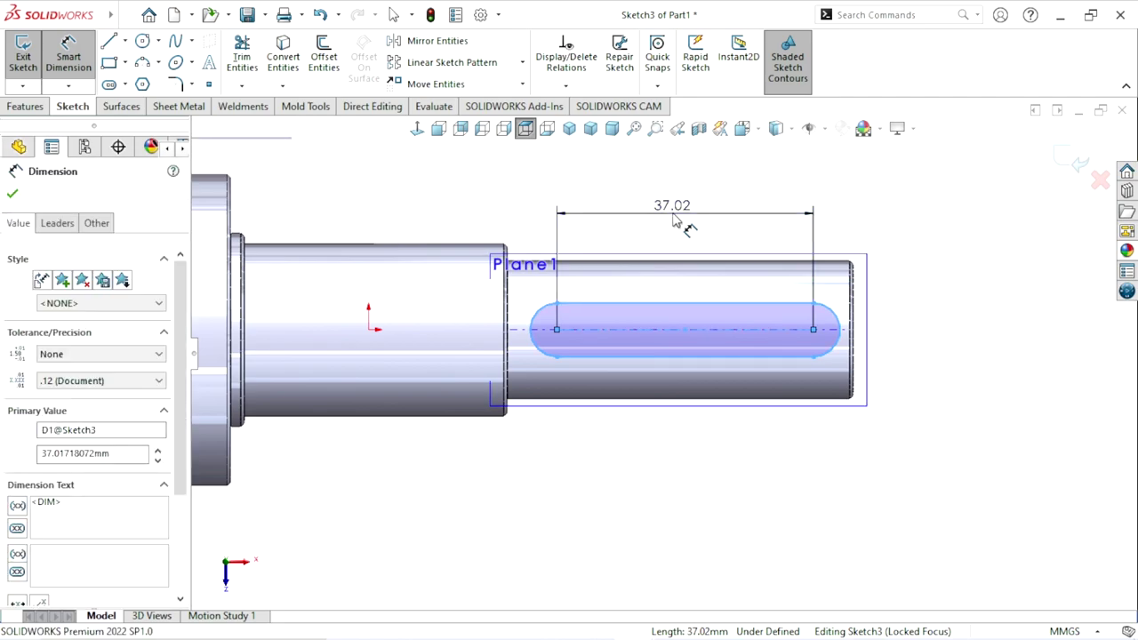
pyautogui.write('35')
pyautogui.click(601, 192)
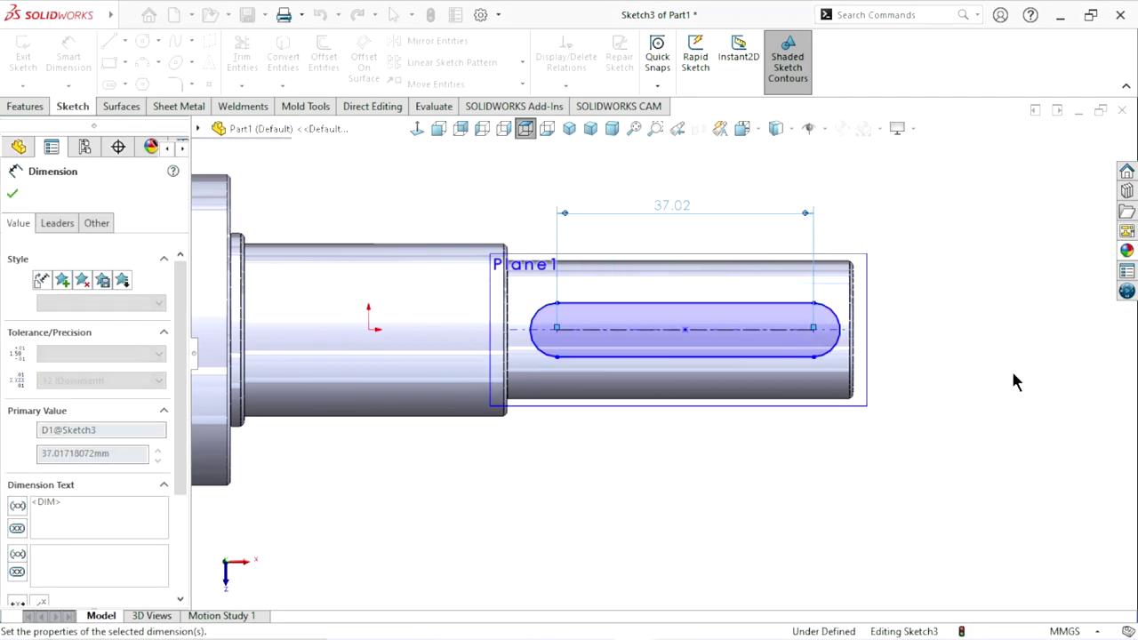
# Dimension the slot width to 8 mm.
pyautogui.click(50, 78)
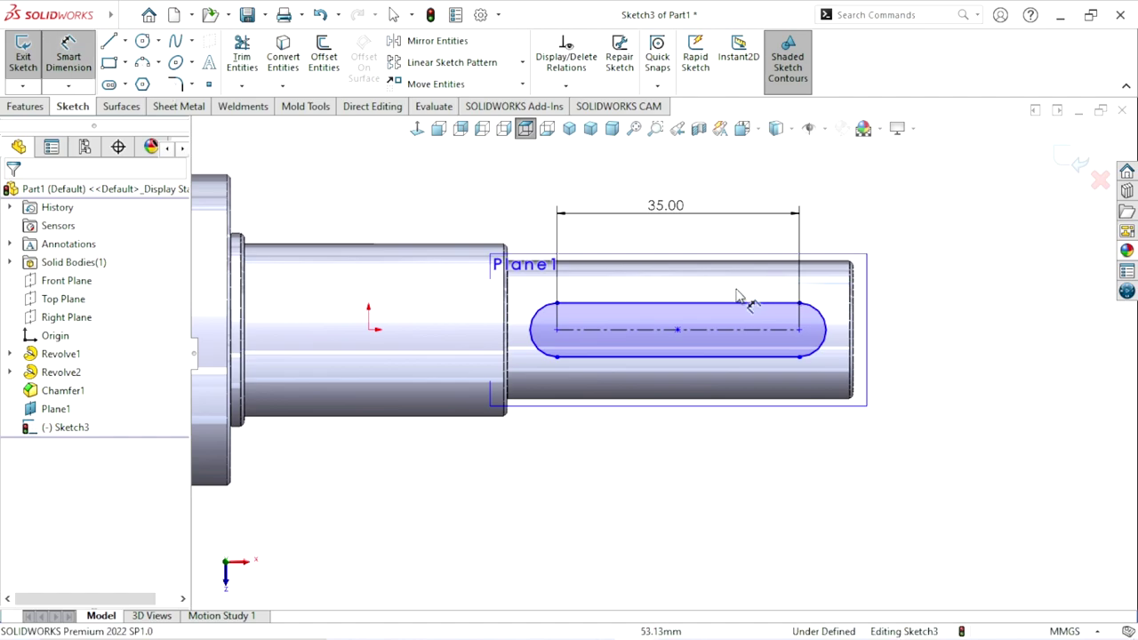
pyautogui.click(735, 305)
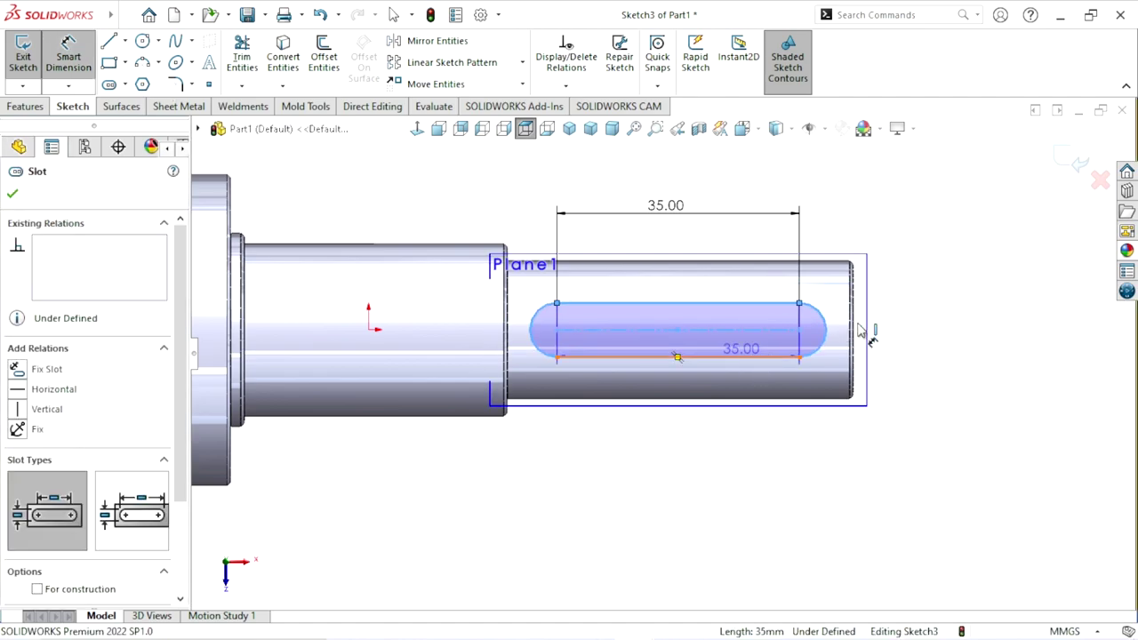
pyautogui.click(933, 323)
pyautogui.click(929, 280)
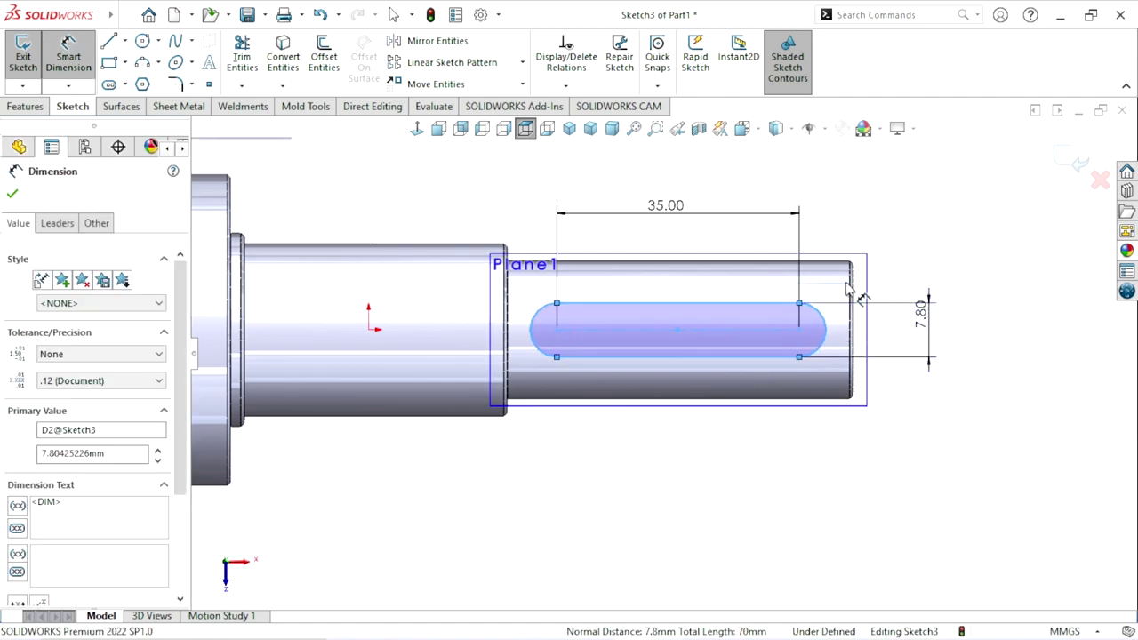
pyautogui.write('8')
pyautogui.press('Return')
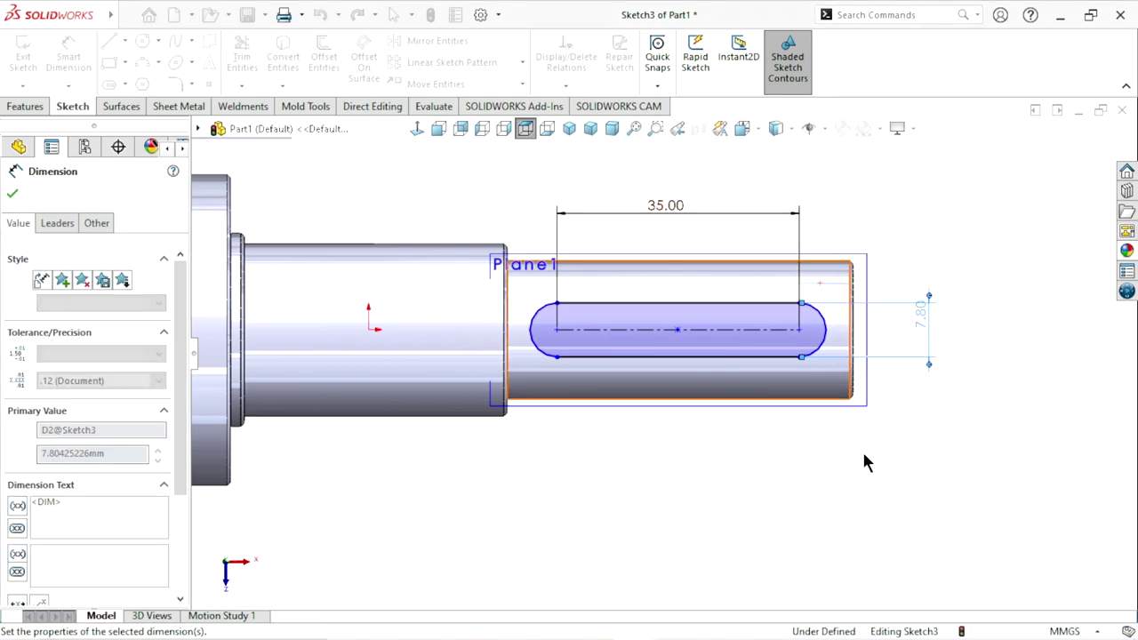
pyautogui.scroll(5, 662, 353)
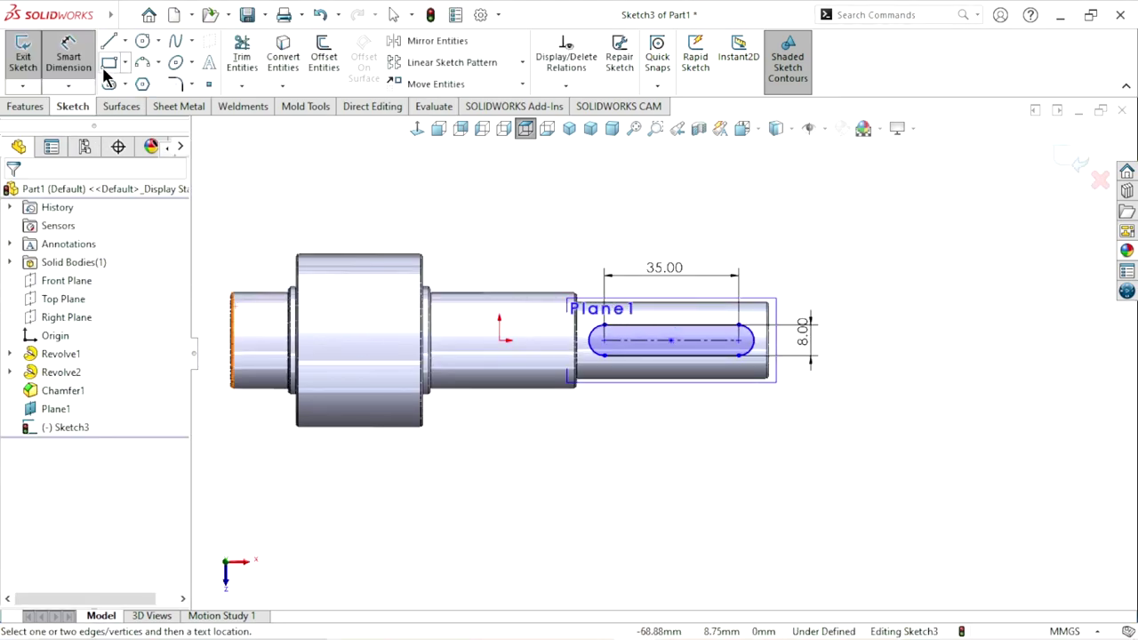
# Draw a construction line upward from the slot's centre.
pyautogui.click(123, 42)
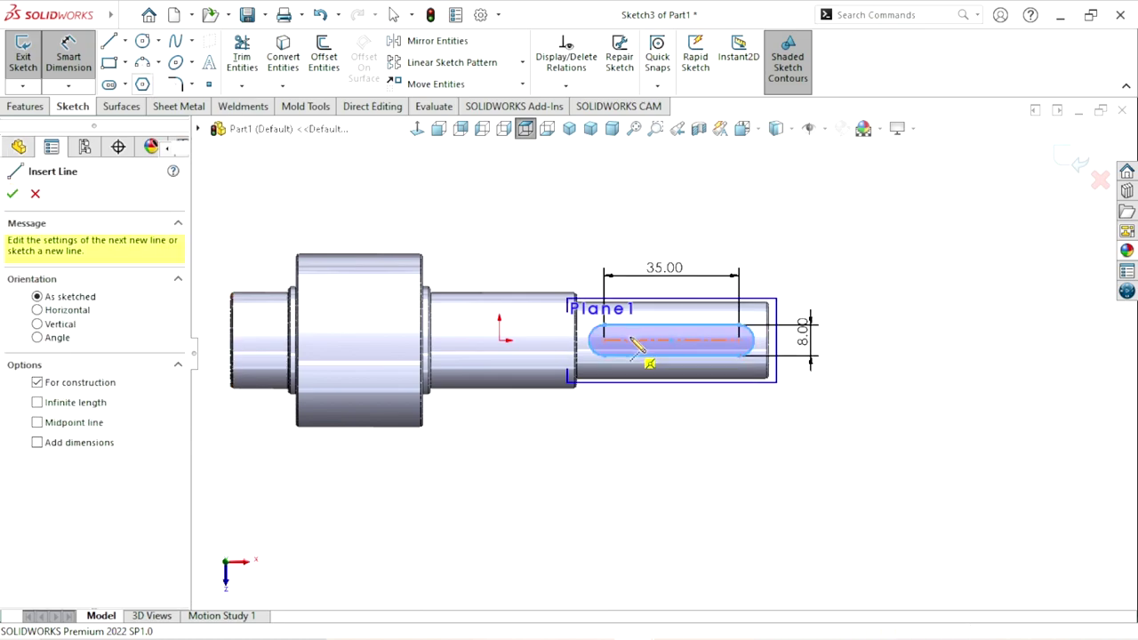
pyautogui.scroll(-5, 645, 354)
pyautogui.click(741, 358)
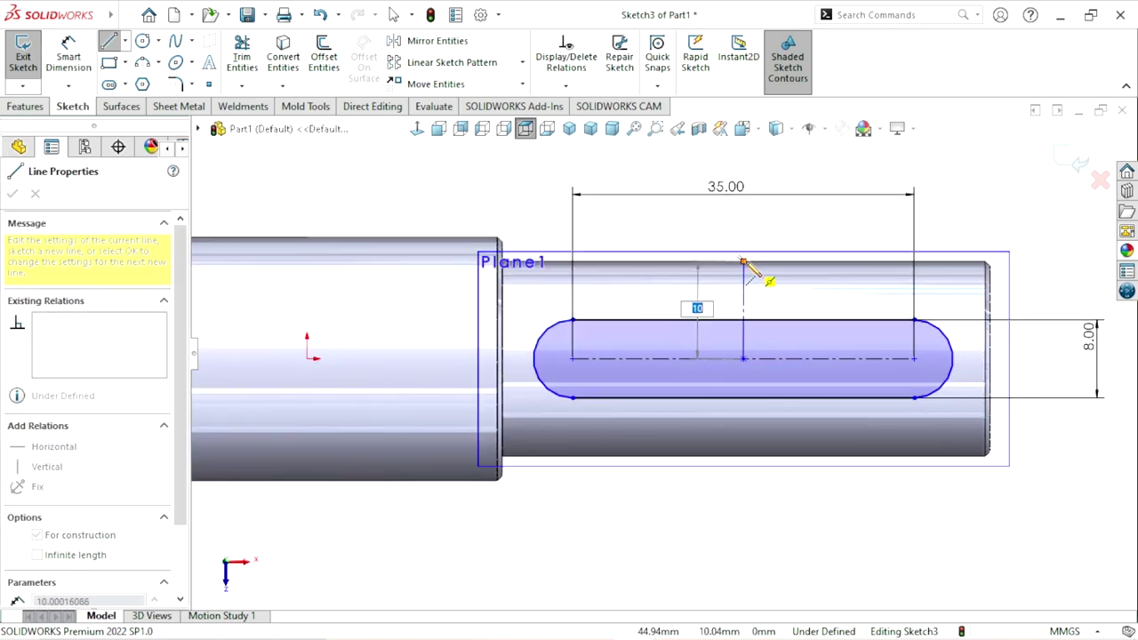
pyautogui.click(743, 262)
pyautogui.rightClick(758, 213)
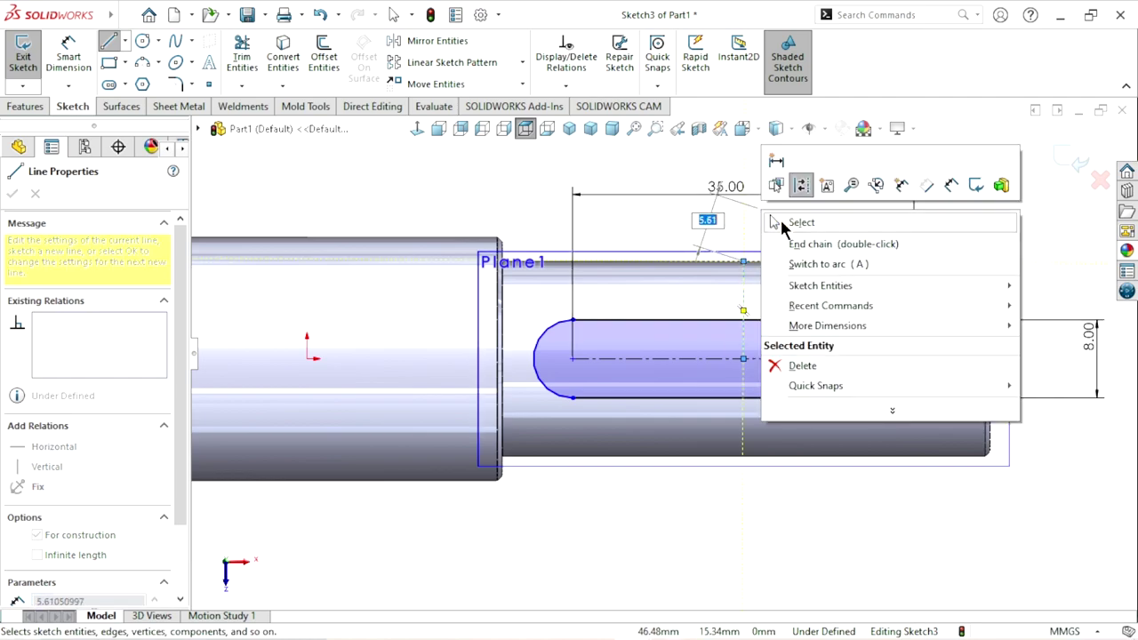
pyautogui.click(782, 219)
pyautogui.scroll(2, 771, 316)
pyautogui.scroll(-2, 691, 307)
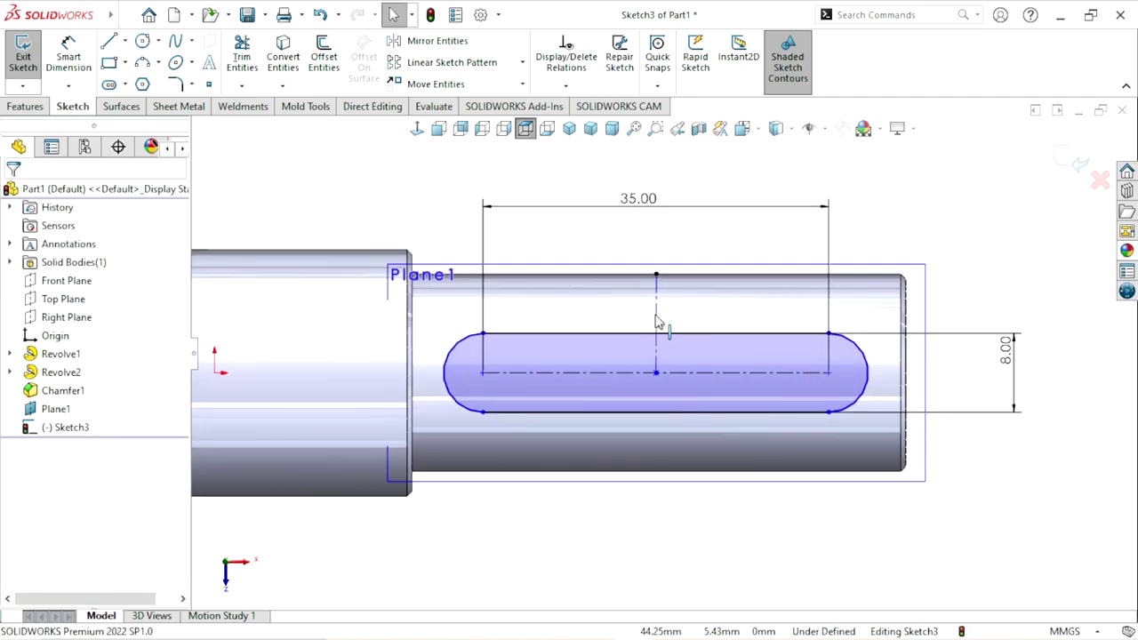
# Make the construction line vertical, fully defining Sketch3.
pyautogui.click(656, 313)
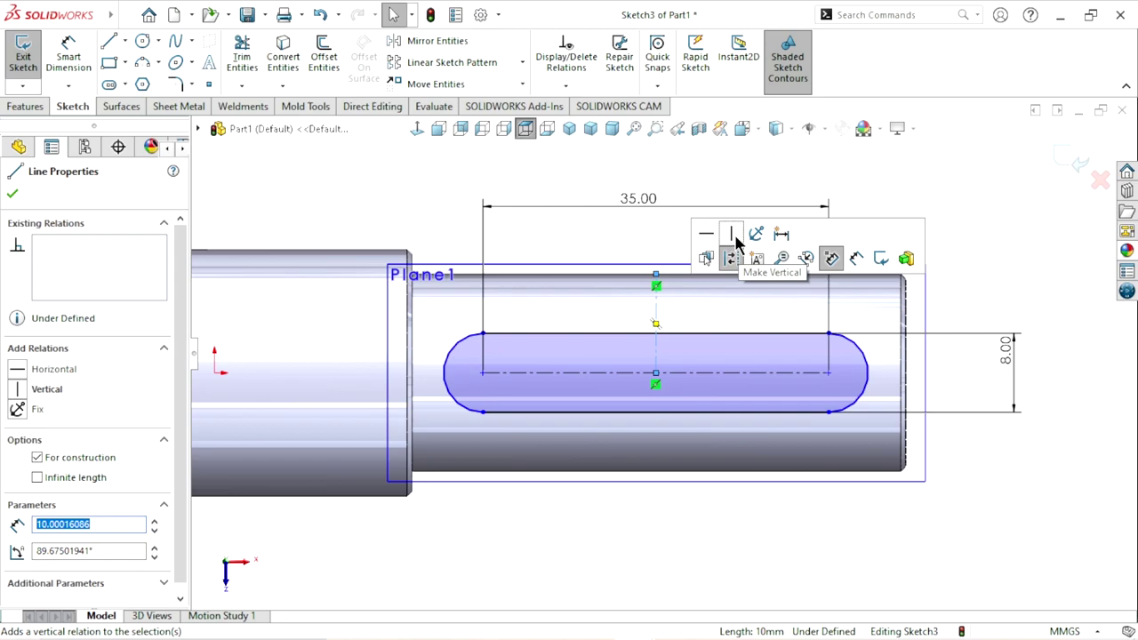
pyautogui.click(699, 501)
pyautogui.press('z')
pyautogui.press('z')
pyautogui.press('z')
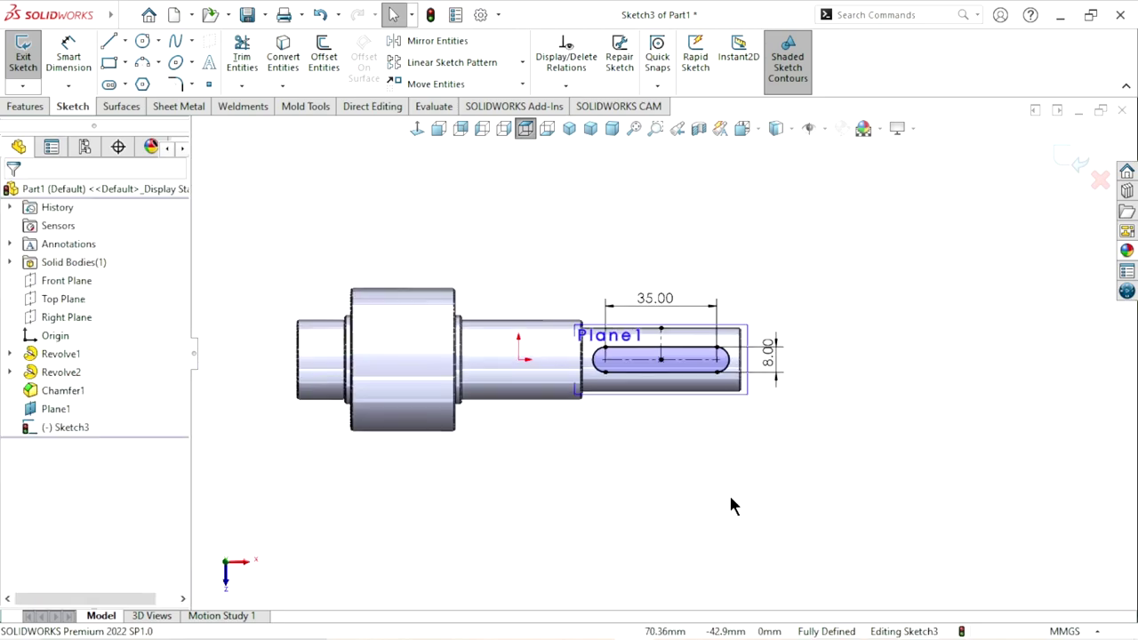
pyautogui.scroll(-1, 534, 342)
pyautogui.scroll(-1, 533, 343)
pyautogui.scroll(-1, 534, 343)
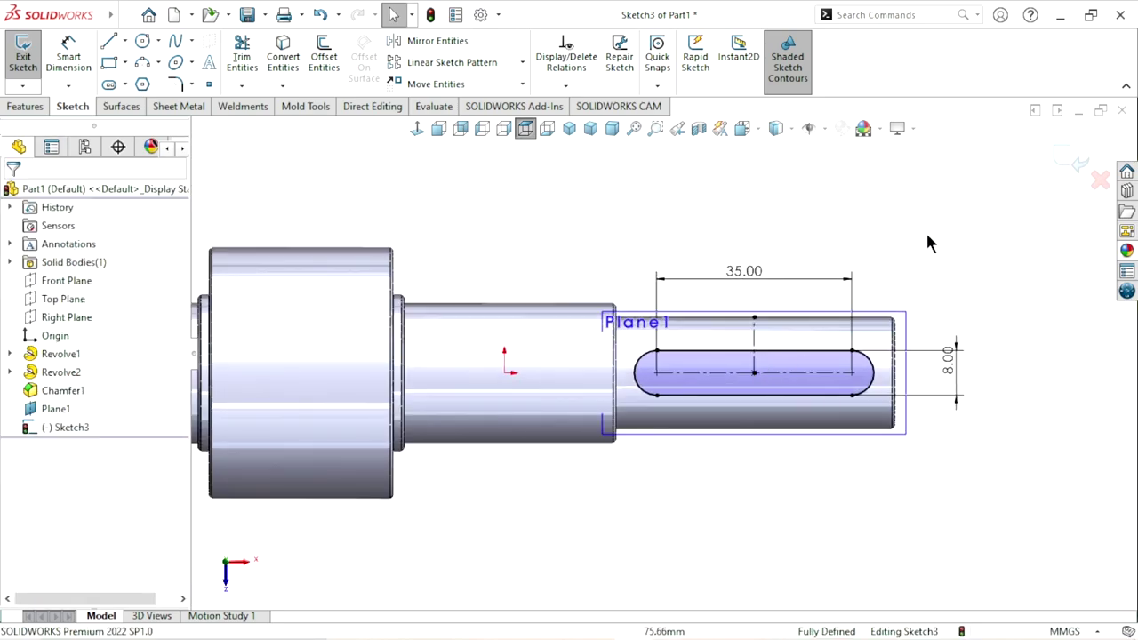
pyautogui.click(27, 107)
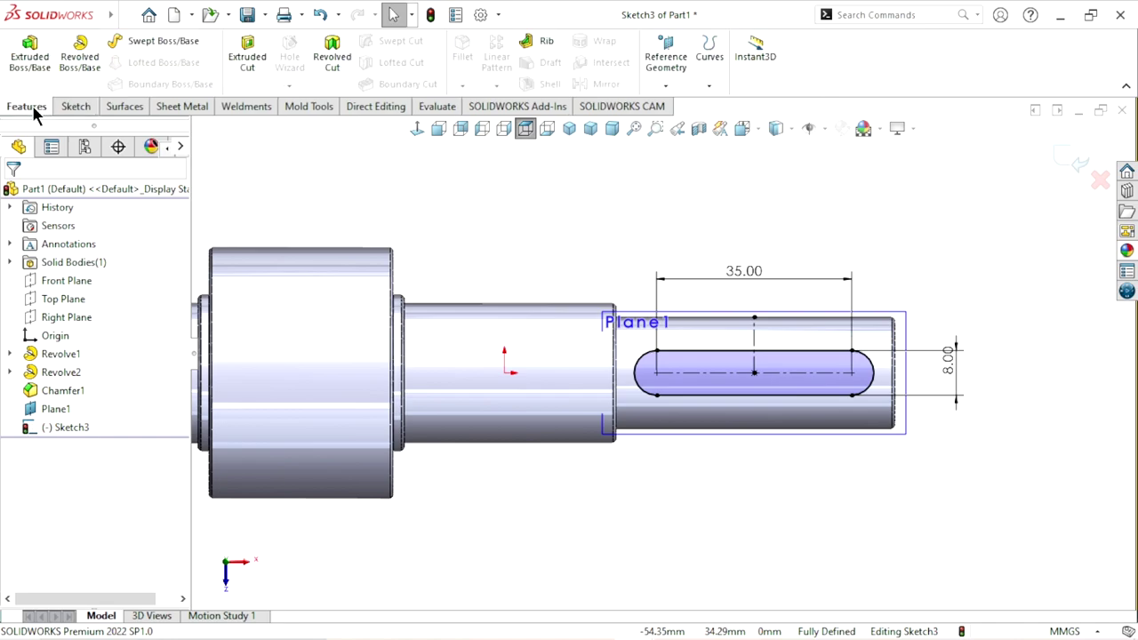
# Extrude-cut the slot 5 mm deep (Blind) to form the keyway.
pyautogui.click(240, 60)
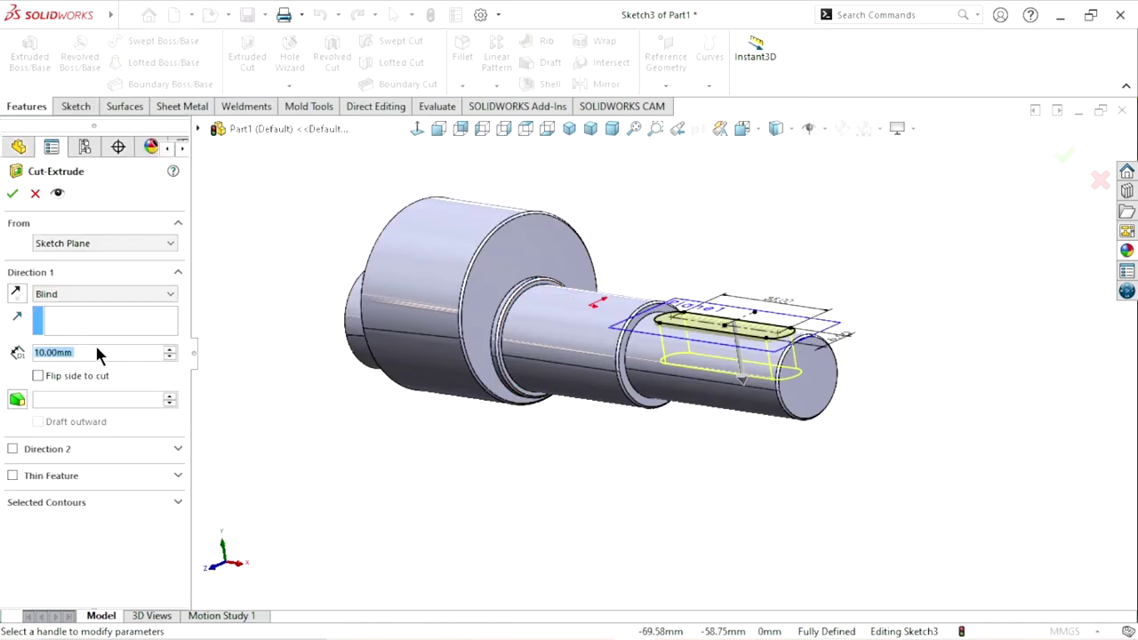
pyautogui.click(107, 353)
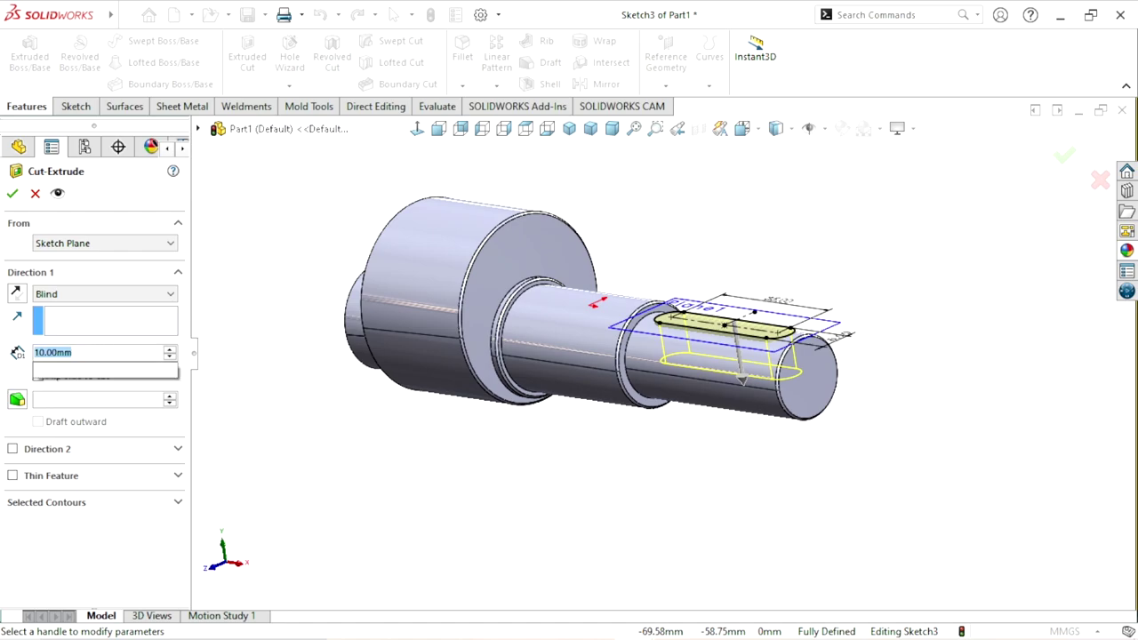
pyautogui.write('5')
pyautogui.press('Return')
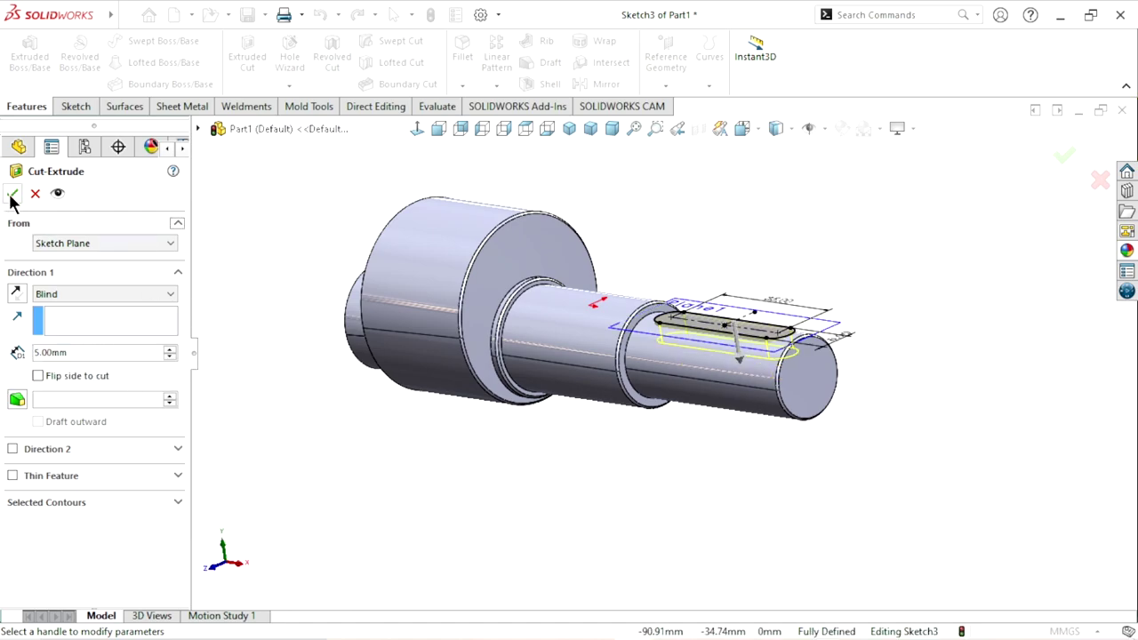
pyautogui.click(12, 194)
pyautogui.scroll(-2, 783, 351)
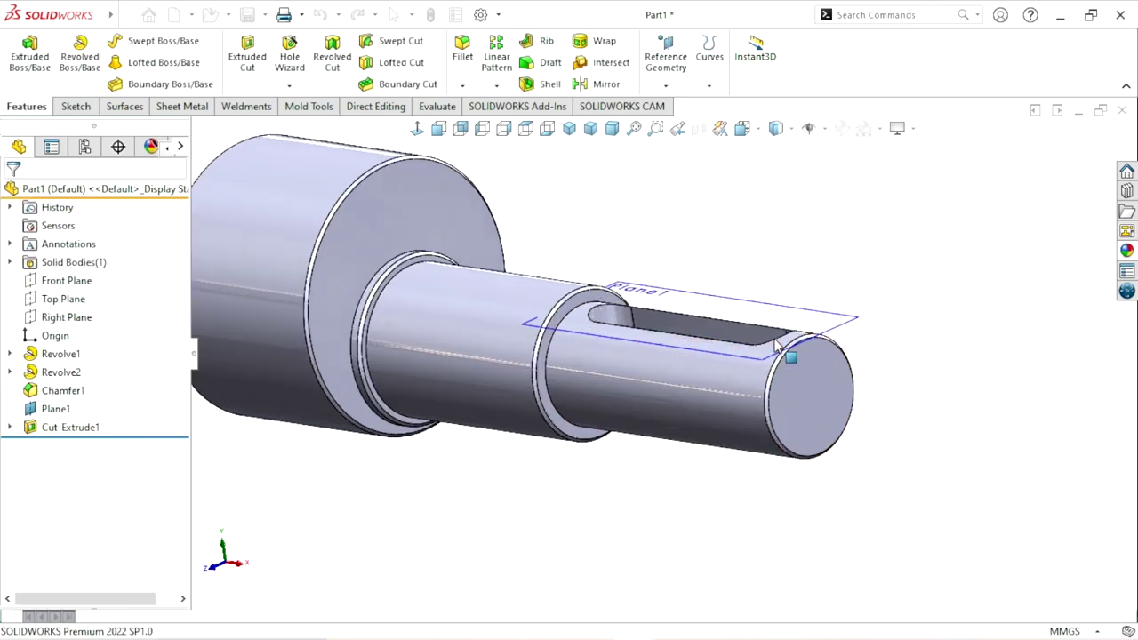
pyautogui.scroll(-2, 778, 347)
pyautogui.click(867, 316)
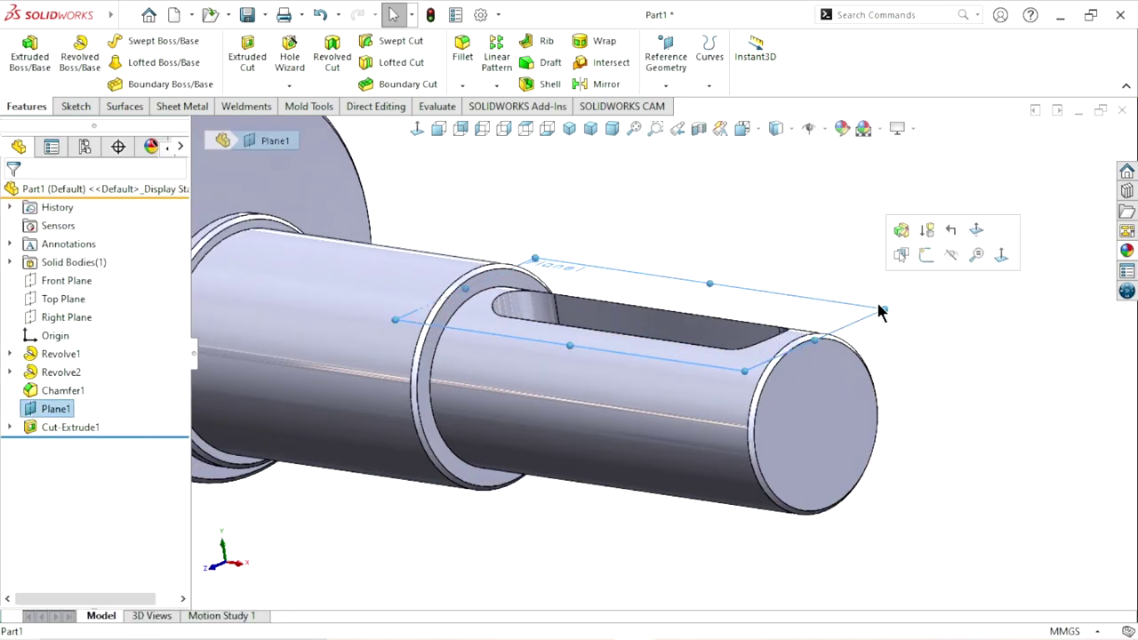
# Hide Plane1 and orbit to view the shaft end-on.
pyautogui.click(950, 258)
pyautogui.scroll(3, 929, 274)
pyautogui.moveTo(930, 274)
pyautogui.mouseDown(button='middle')
pyautogui.moveTo(637, 421)
pyautogui.moveTo(645, 313)
pyautogui.moveTo(640, 372)
pyautogui.mouseUp(button='middle')
pyautogui.scroll(2, 640, 372)
pyautogui.scroll(-3, 641, 372)
pyautogui.scroll(1, 638, 371)
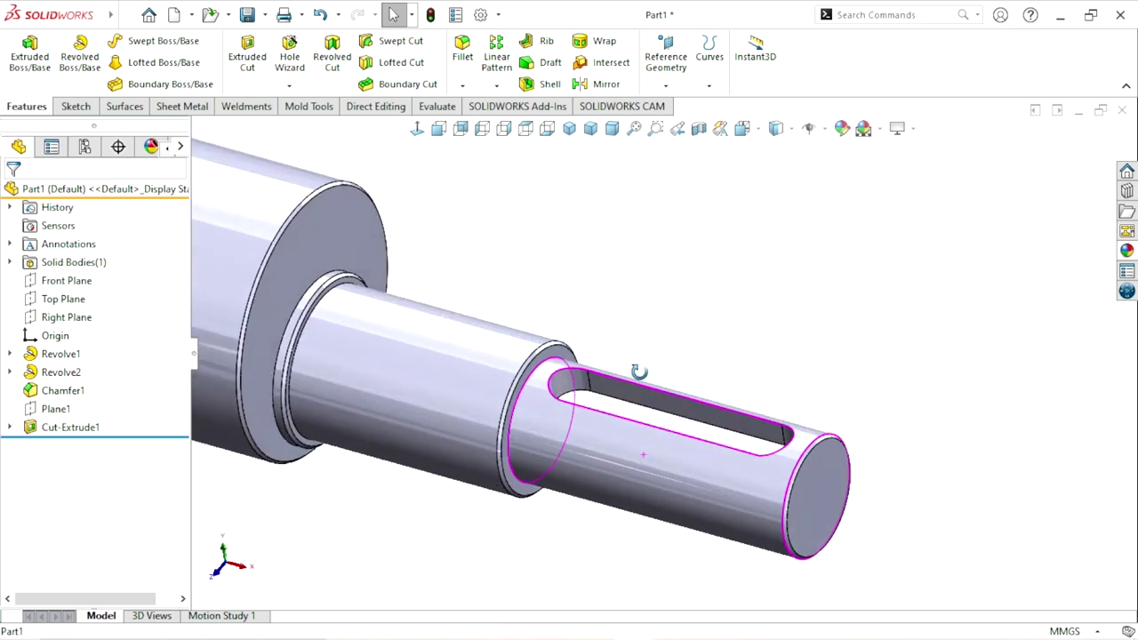
pyautogui.scroll(4, 638, 372)
pyautogui.scroll(-2, 596, 427)
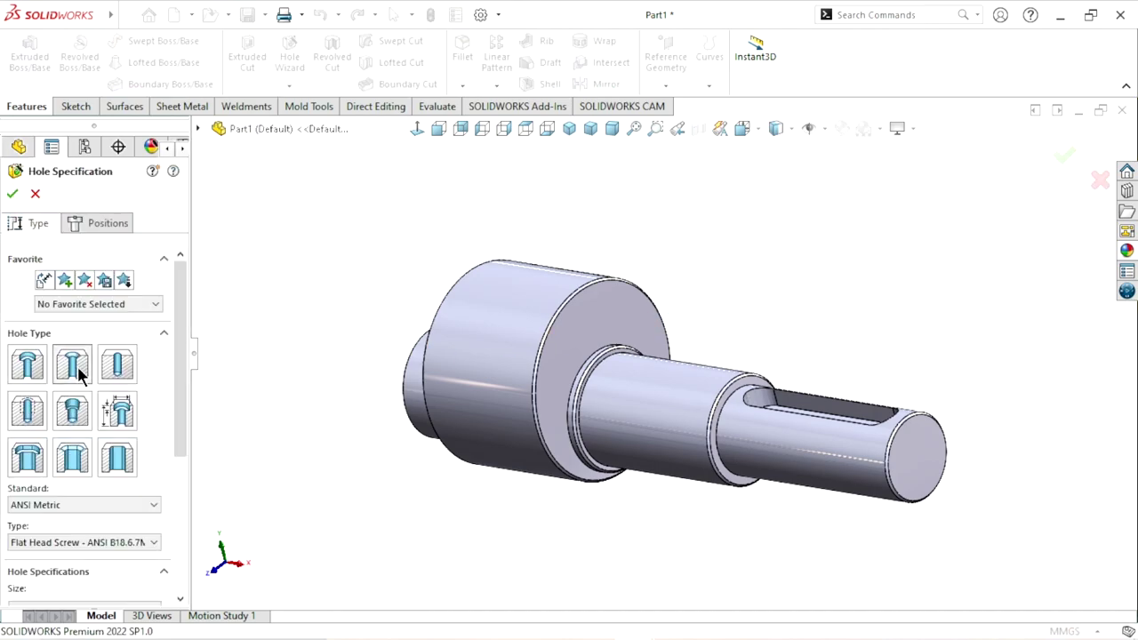
# Add an ANSI Metric countersink hole for an M2 flat head screw at the end-face centre.
pyautogui.moveTo(180, 326); pyautogui.dragTo(186, 391)
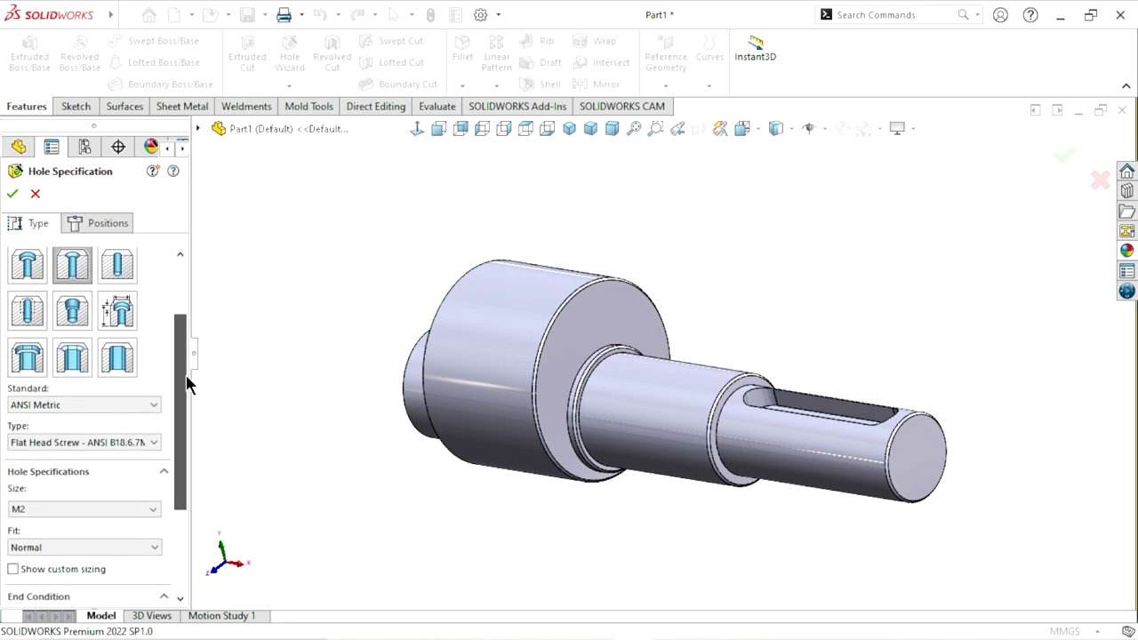
pyautogui.scroll(-1, 186, 391)
pyautogui.scroll(3, 180, 378)
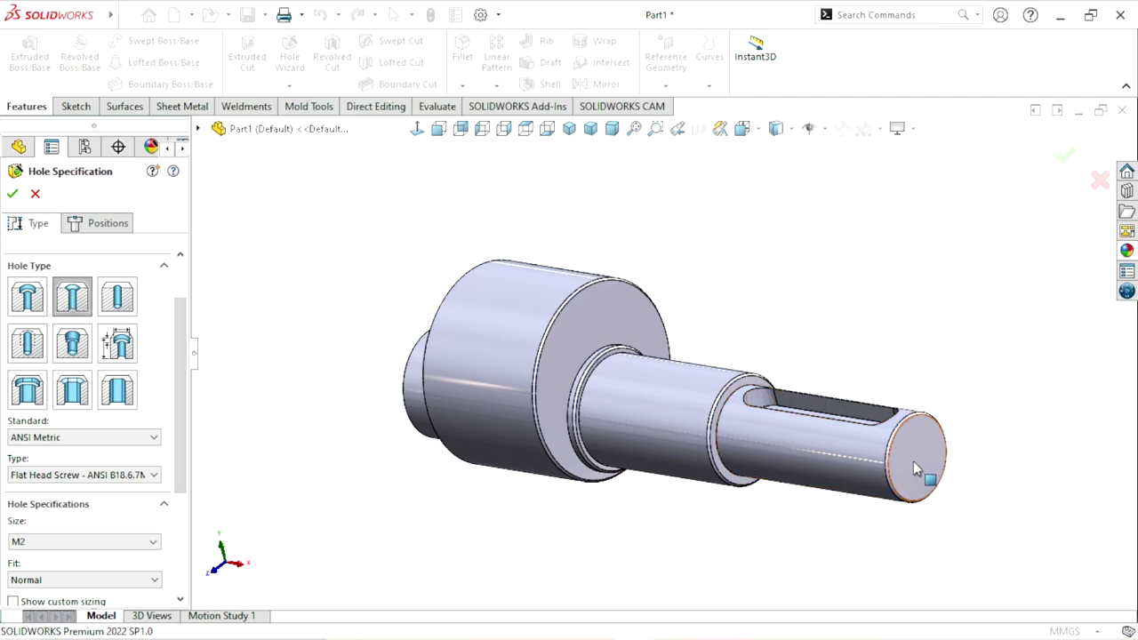
pyautogui.moveTo(179, 348); pyautogui.dragTo(210, 399)
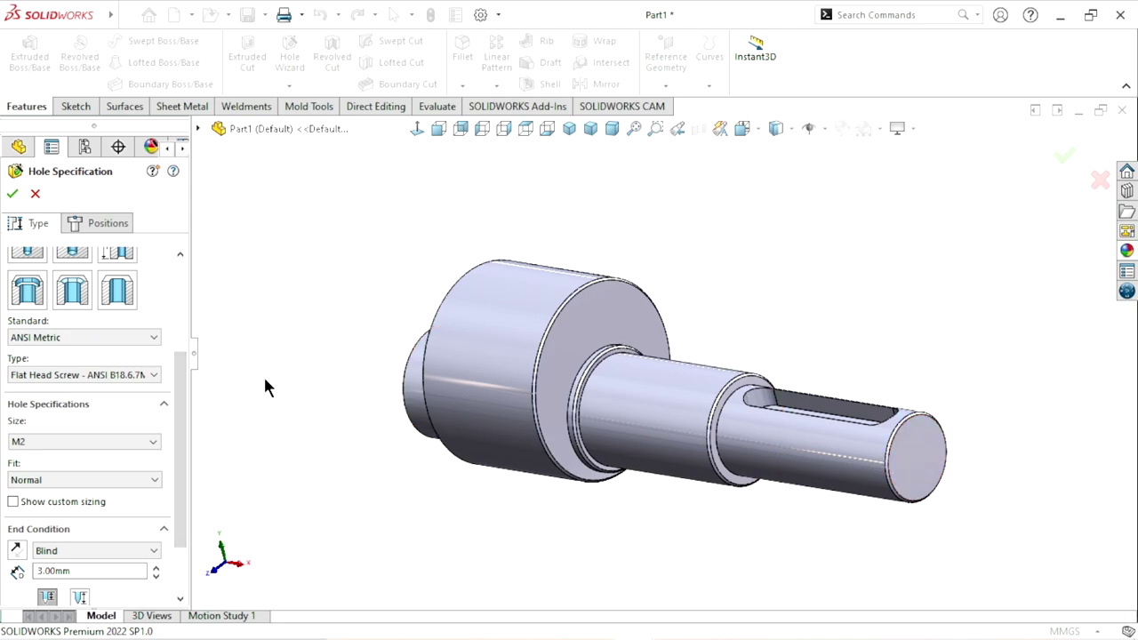
pyautogui.click(150, 375)
pyautogui.click(76, 387)
pyautogui.click(141, 435)
pyautogui.click(140, 435)
pyautogui.click(99, 224)
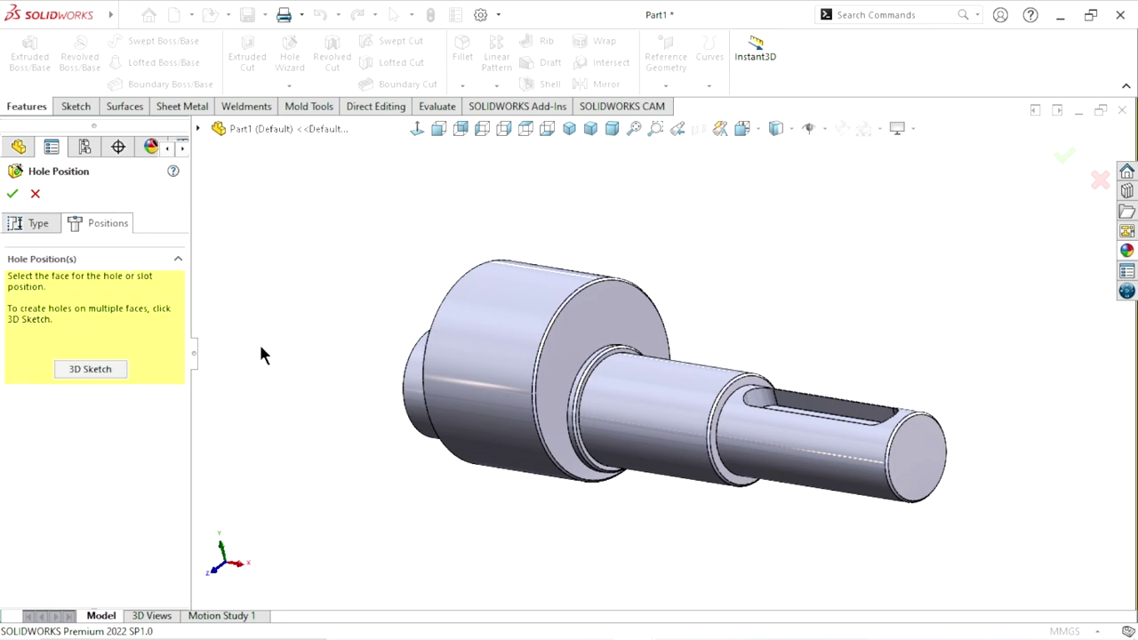
pyautogui.click(944, 445)
pyautogui.click(625, 338)
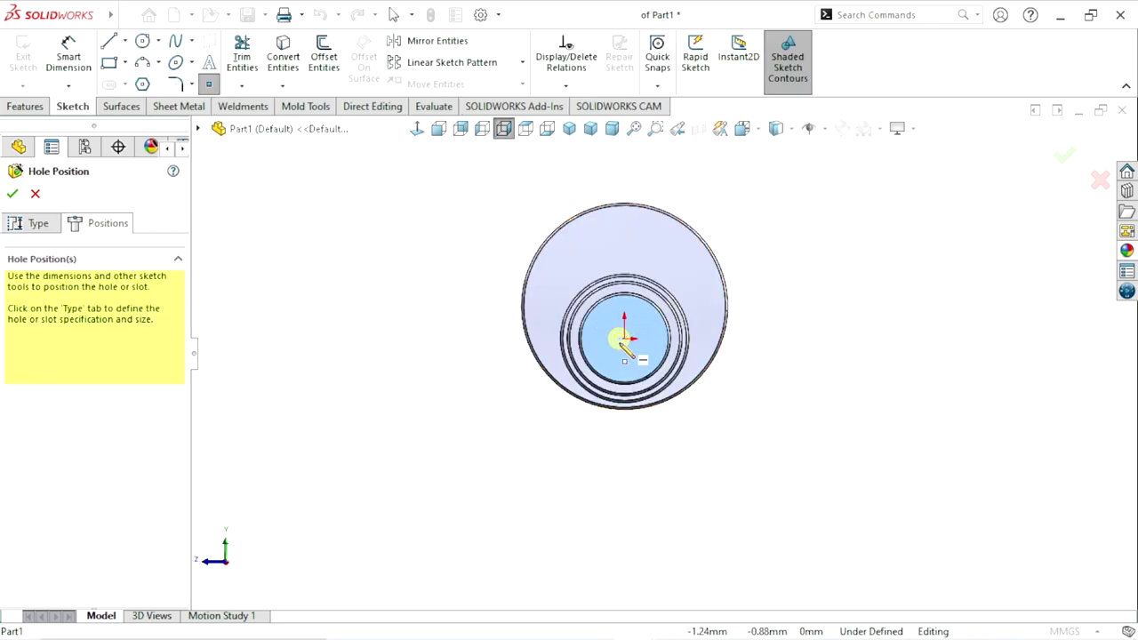
pyautogui.click(12, 193)
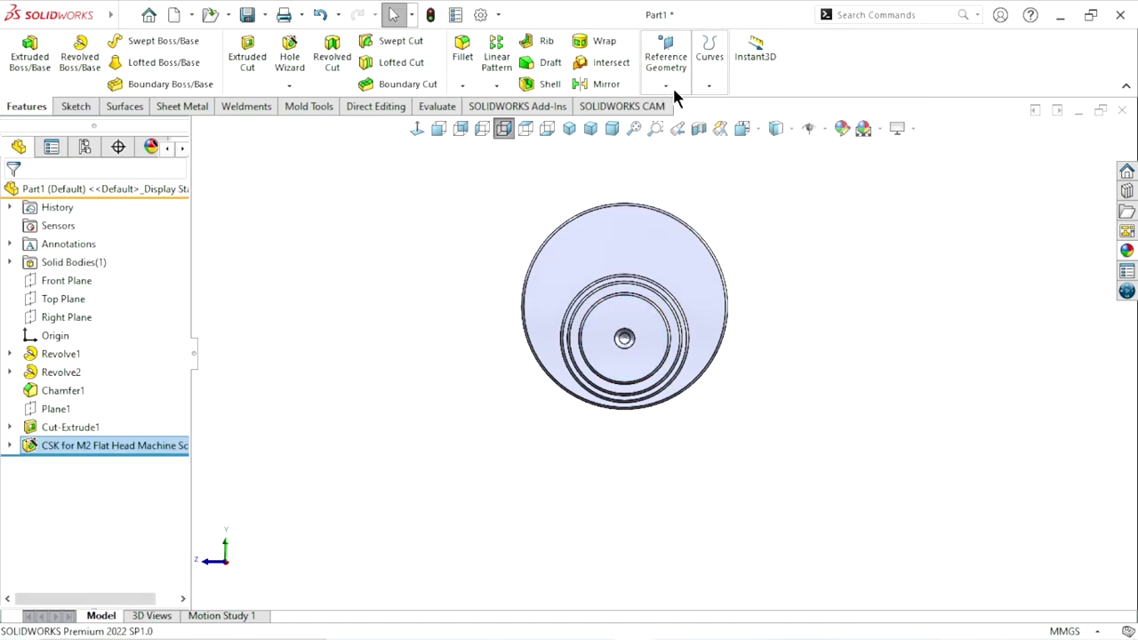
# Create Plane2 midway between the shaft's two end faces.
pyautogui.click(665, 86)
pyautogui.click(680, 104)
pyautogui.moveTo(467, 348)
pyautogui.mouseDown(button='middle')
pyautogui.moveTo(716, 425)
pyautogui.moveTo(774, 407)
pyautogui.mouseUp(button='middle')
pyautogui.click(929, 378)
pyautogui.click(775, 408)
pyautogui.moveTo(933, 391); pyautogui.dragTo(722, 377, button='middle')
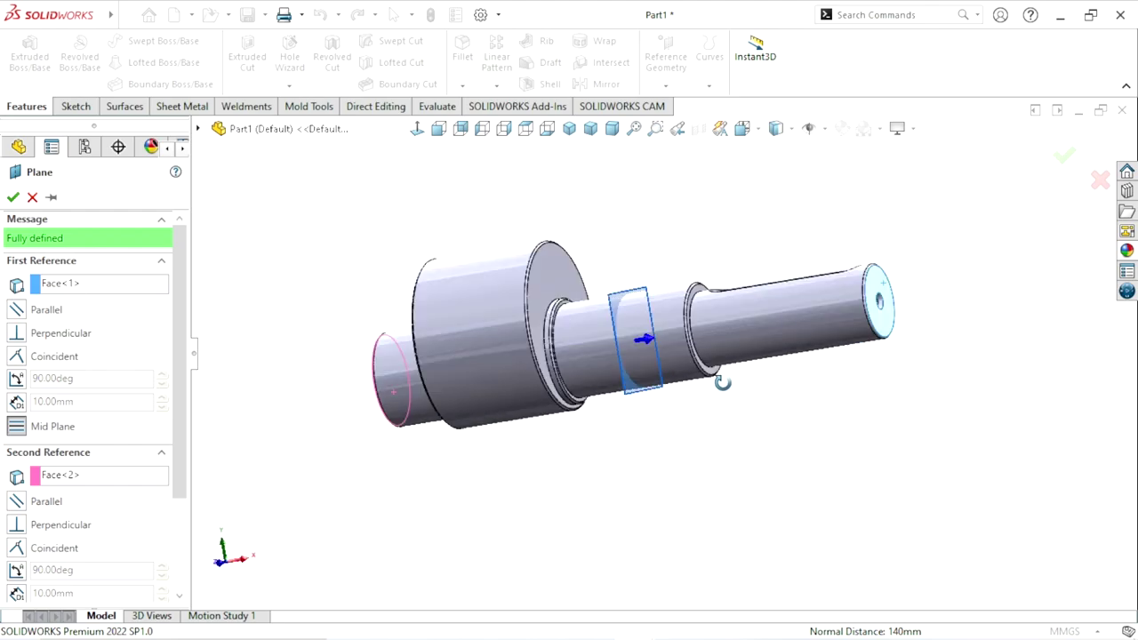
pyautogui.click(12, 196)
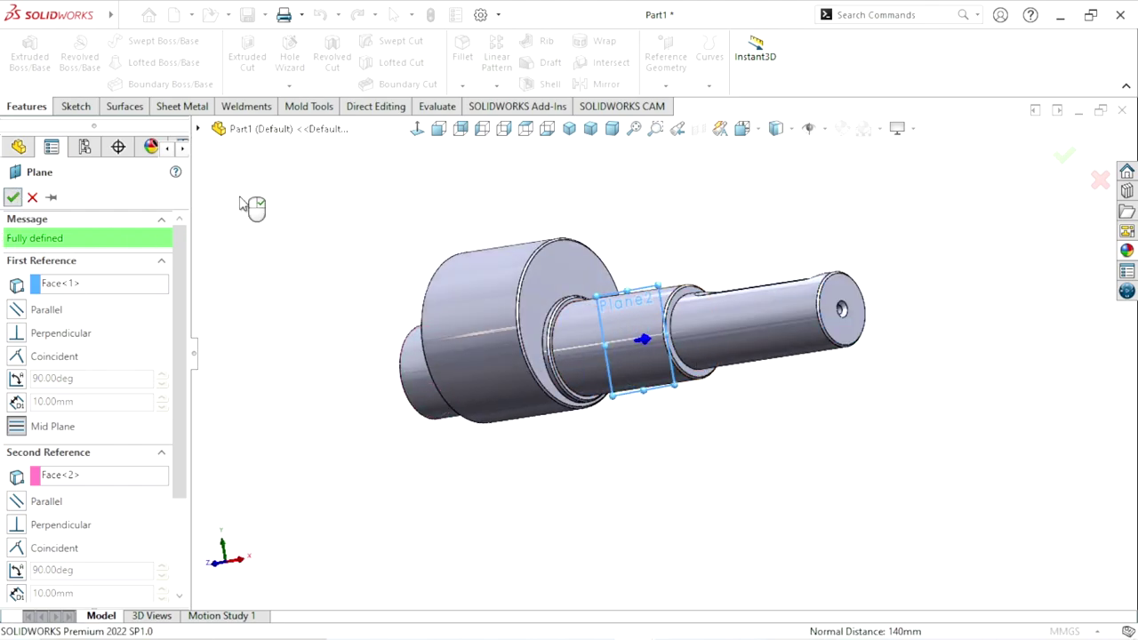
# Set up a mirror of the countersunk hole feature across Plane2.
pyautogui.click(579, 83)
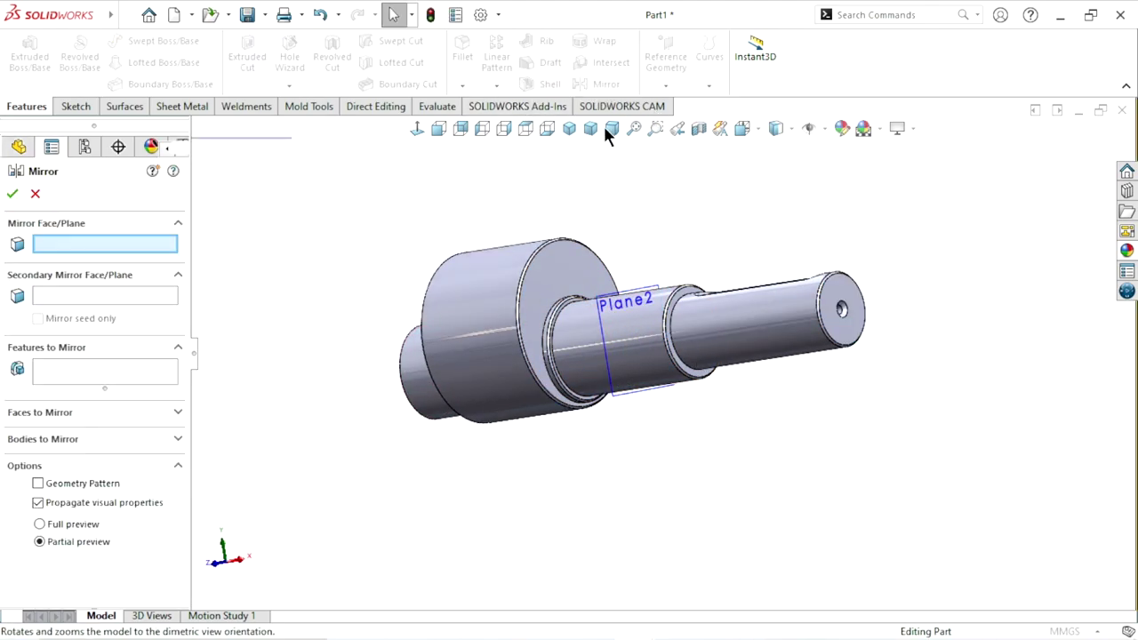
pyautogui.click(608, 355)
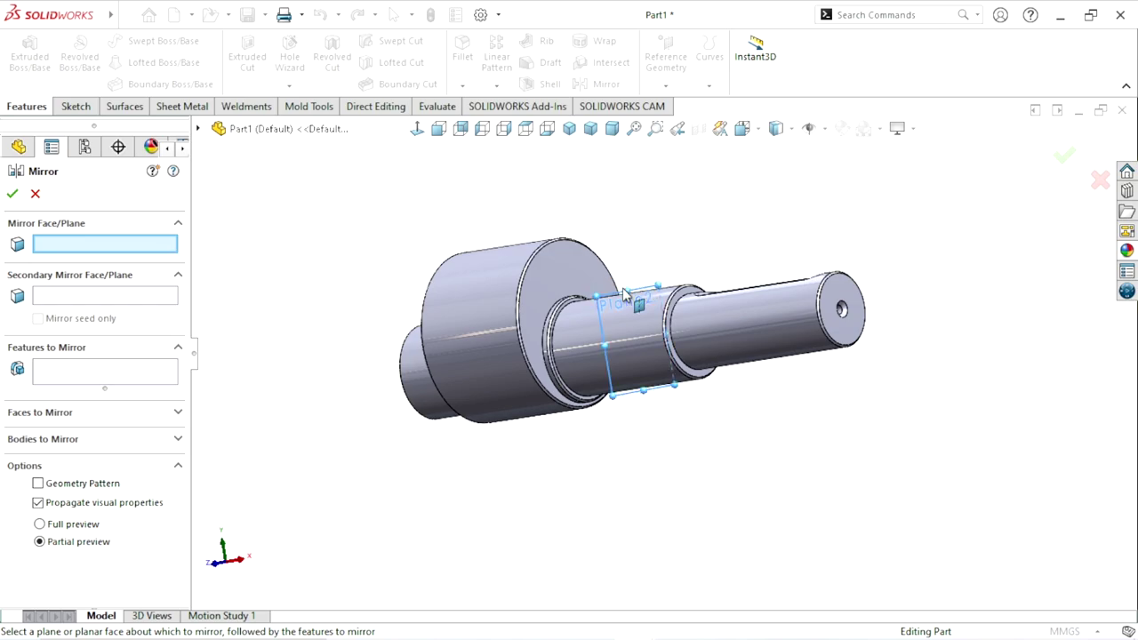
pyautogui.click(62, 381)
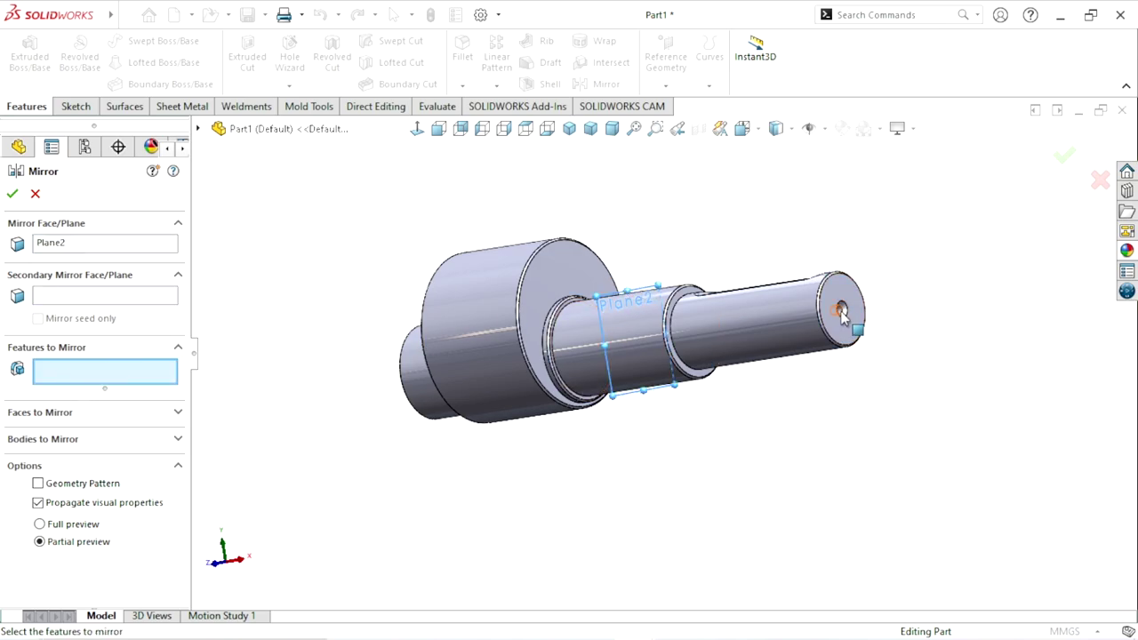
pyautogui.click(843, 309)
pyautogui.moveTo(628, 408); pyautogui.dragTo(594, 412, button='middle')
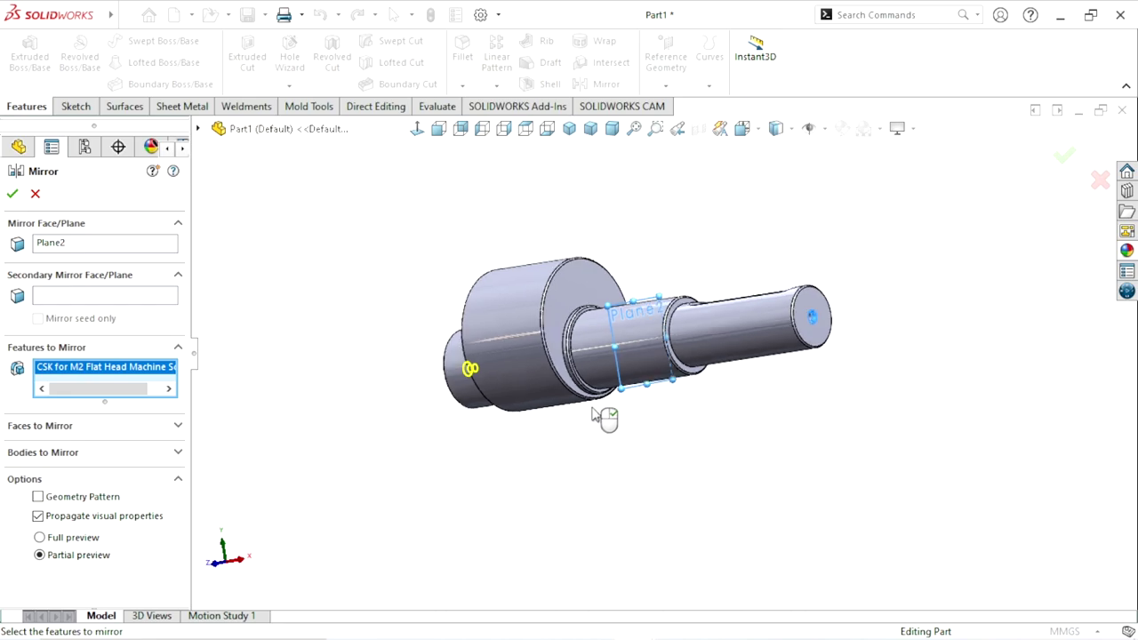
pyautogui.scroll(1, 711, 452)
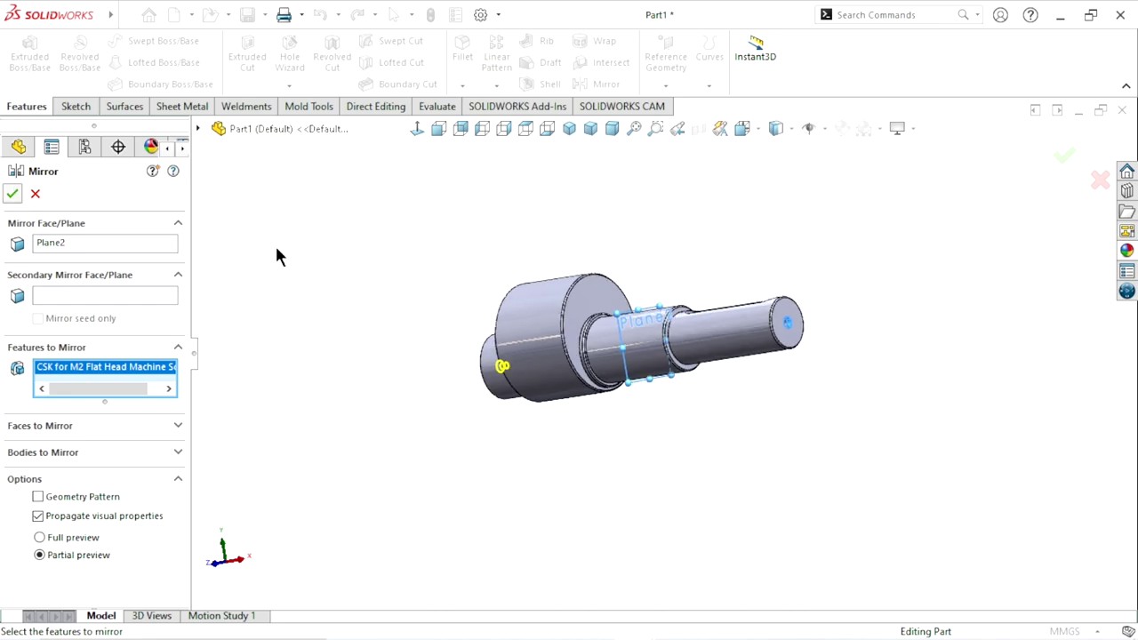
# Confirm the mirror of the countersunk hole and clear the plane selection.
pyautogui.click(654, 318)
pyautogui.click(741, 266)
pyautogui.scroll(-2, 623, 356)
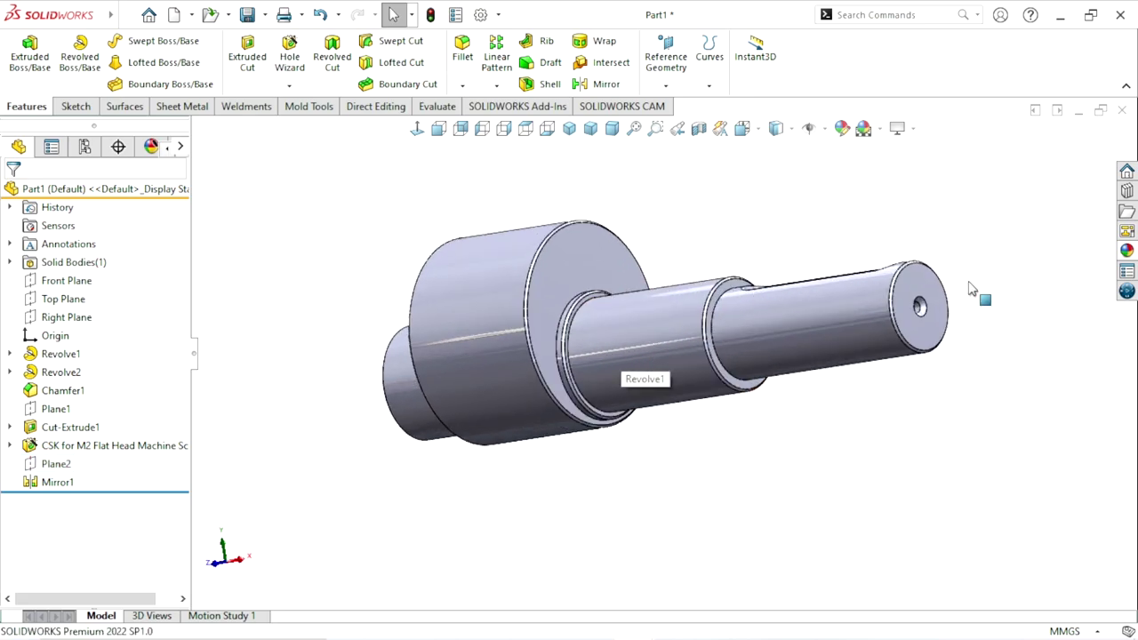
# Apply the carbon steel appearance from Metal > Steel to the shaft.
pyautogui.click(1128, 252)
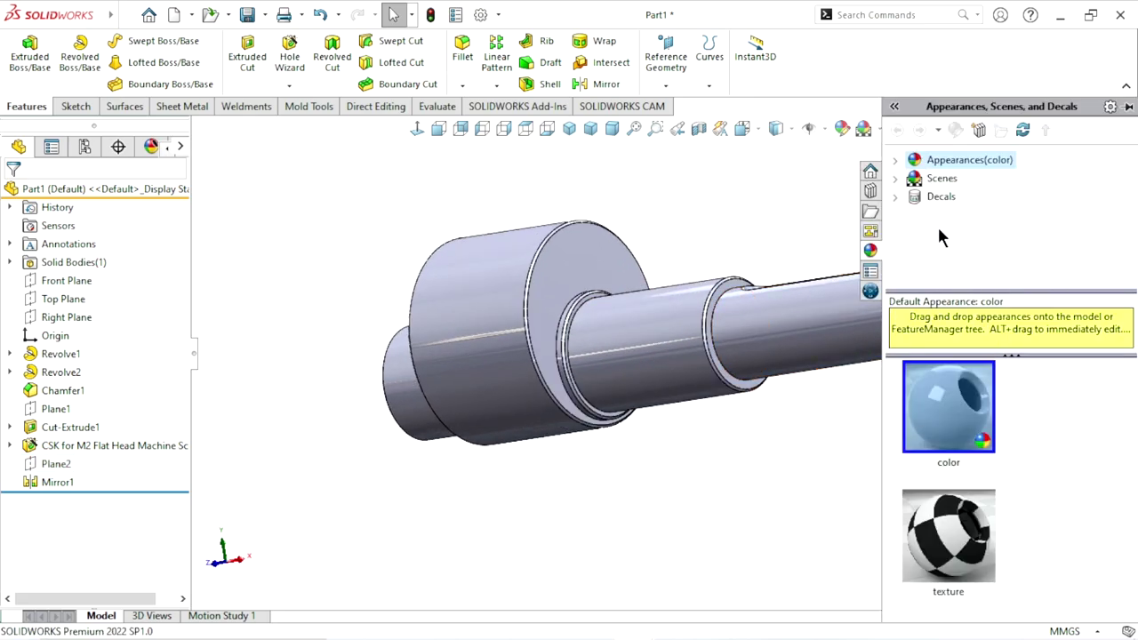
pyautogui.doubleClick(955, 167)
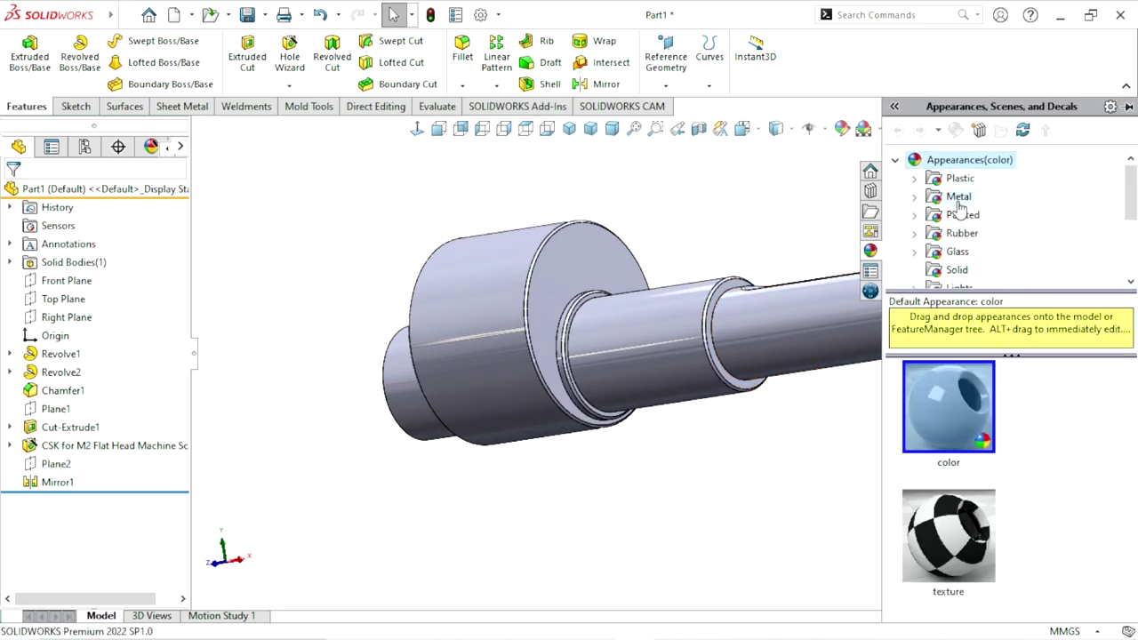
pyautogui.click(959, 200)
pyautogui.click(963, 186)
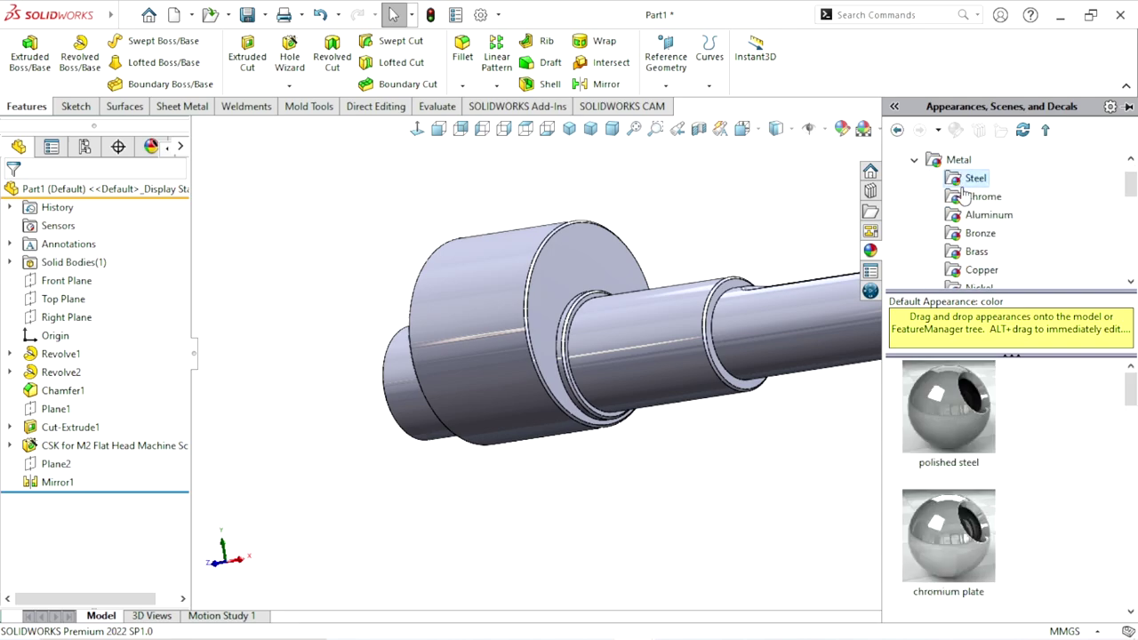
pyautogui.moveTo(1132, 373); pyautogui.dragTo(1115, 482)
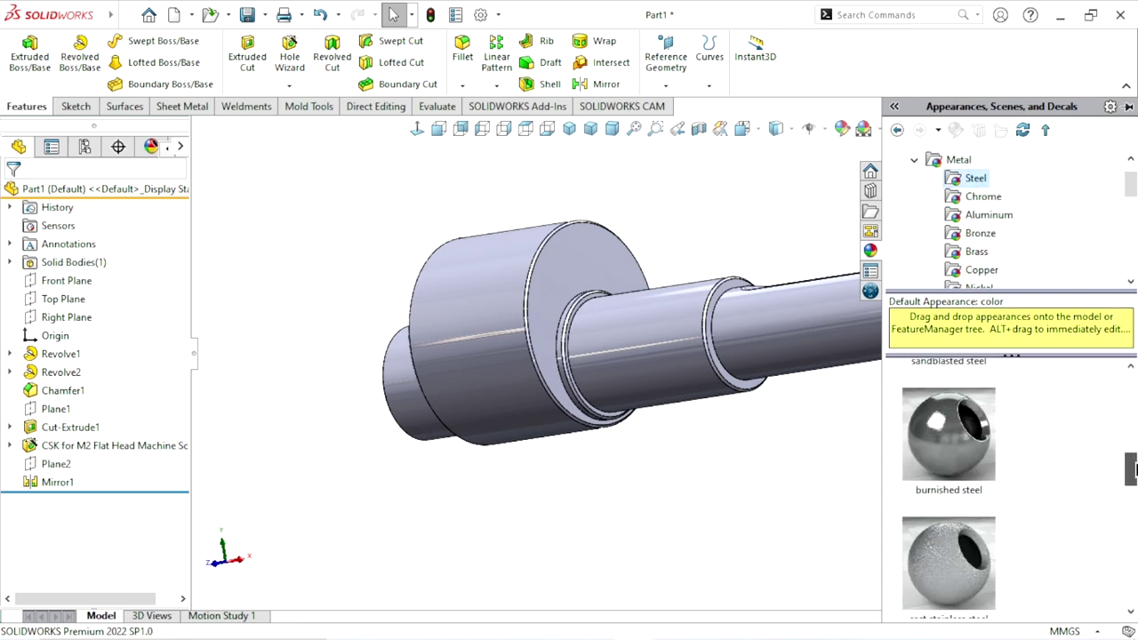
pyautogui.moveTo(1127, 478); pyautogui.dragTo(1128, 509)
pyautogui.click(938, 457)
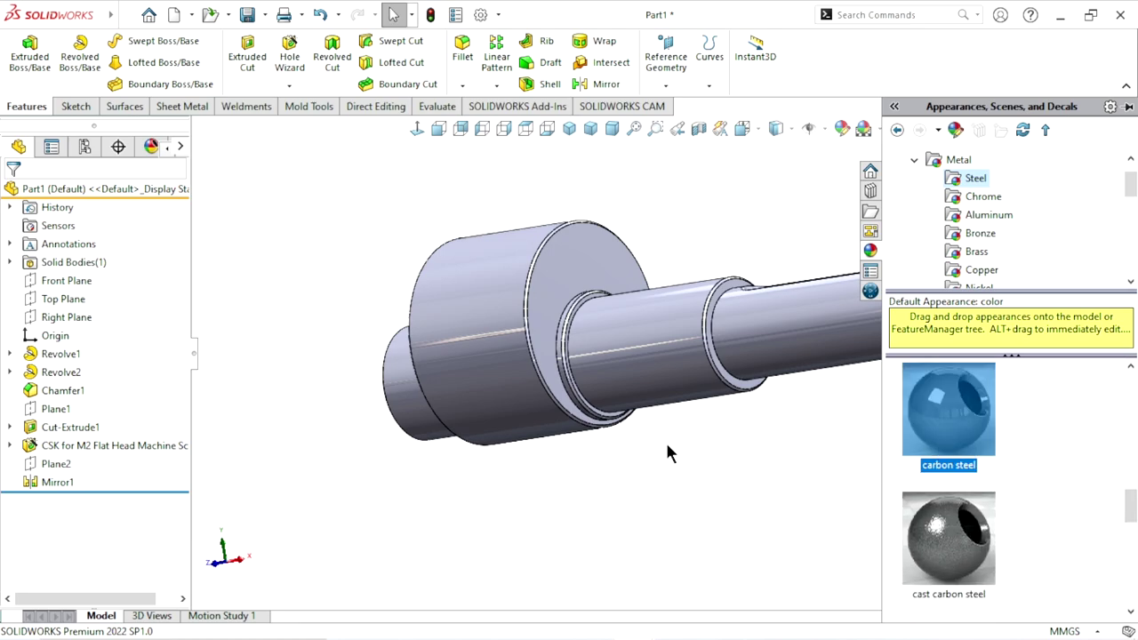
pyautogui.moveTo(976, 436); pyautogui.dragTo(691, 424)
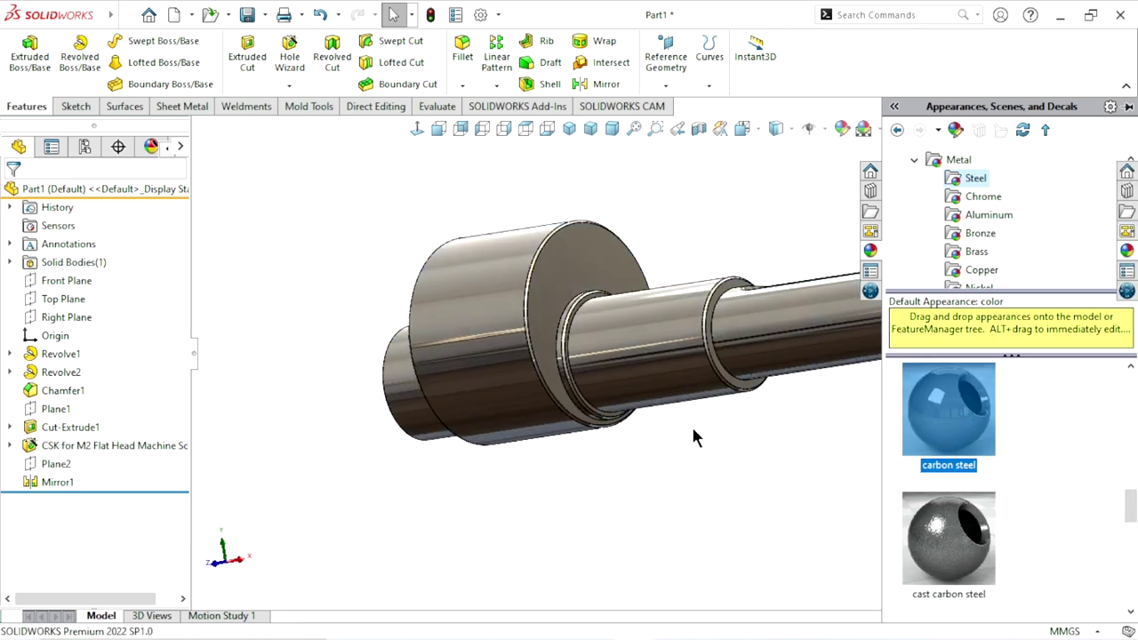
# Show the isometric view and save as 'Part4 Acentric shaft' in Radial piston pump.
pyautogui.click(569, 128)
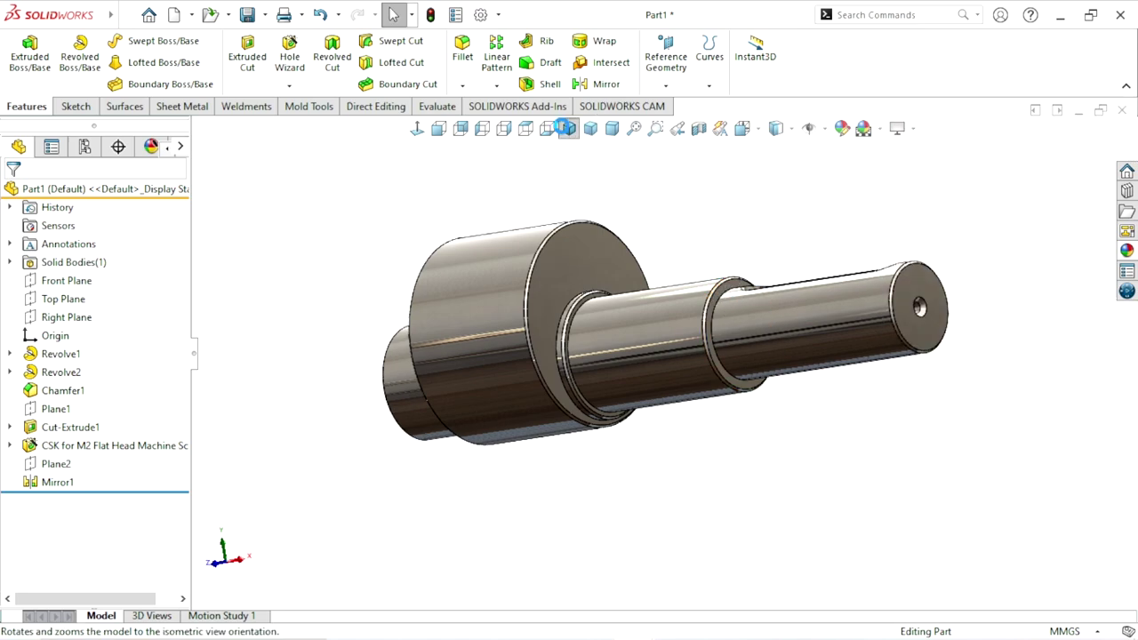
pyautogui.scroll(-2, 886, 355)
pyautogui.scroll(2, 869, 353)
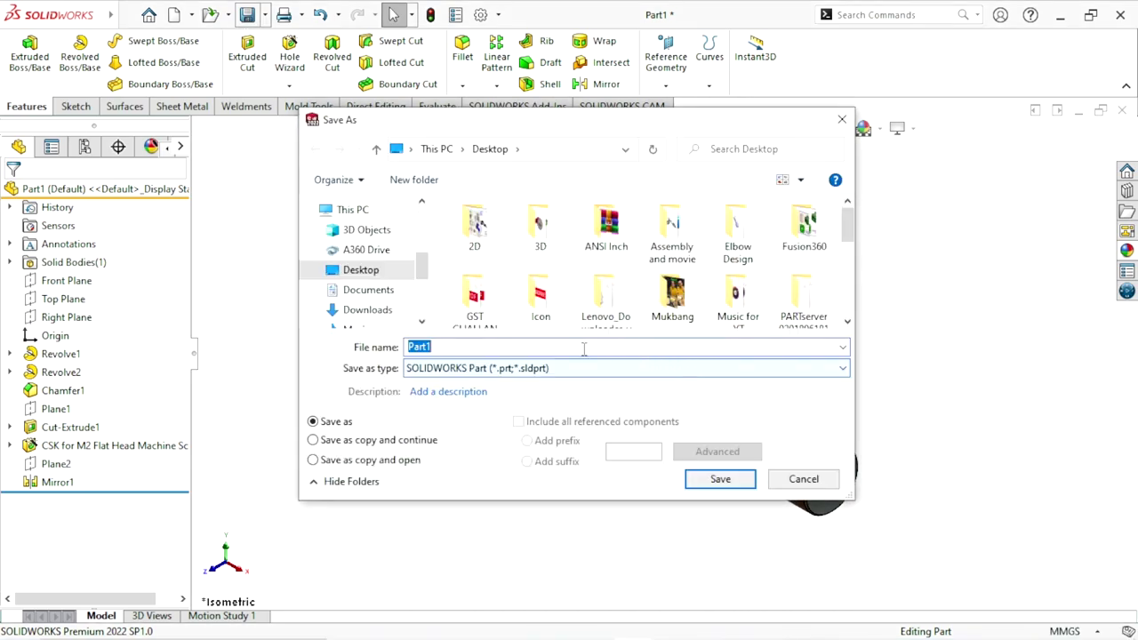
pyautogui.scroll(2, 336, 271)
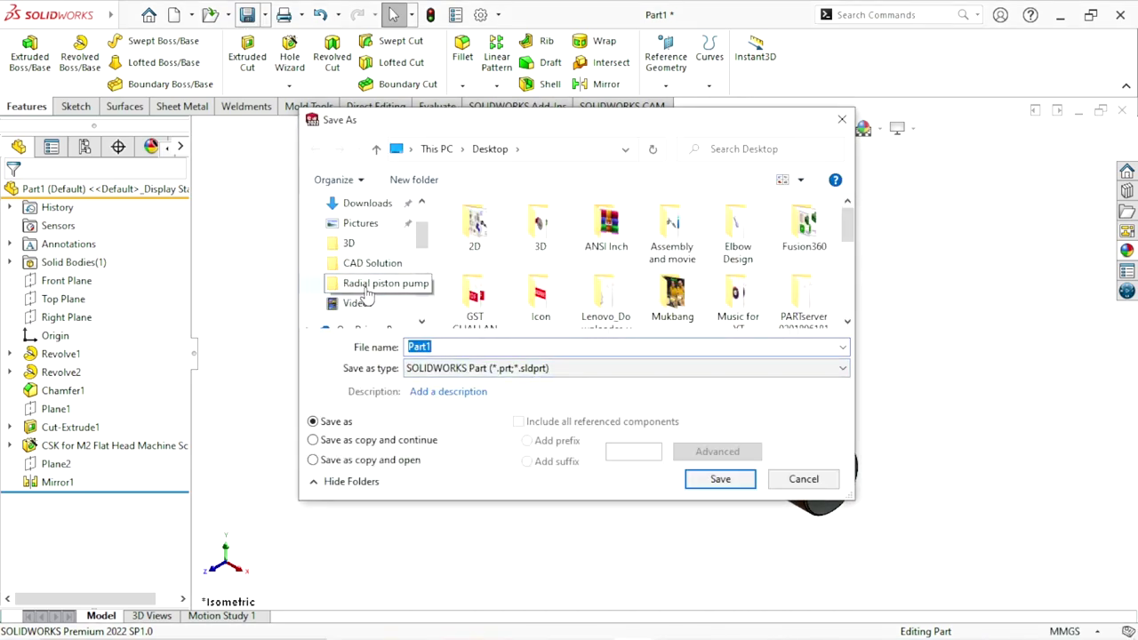
pyautogui.click(491, 347)
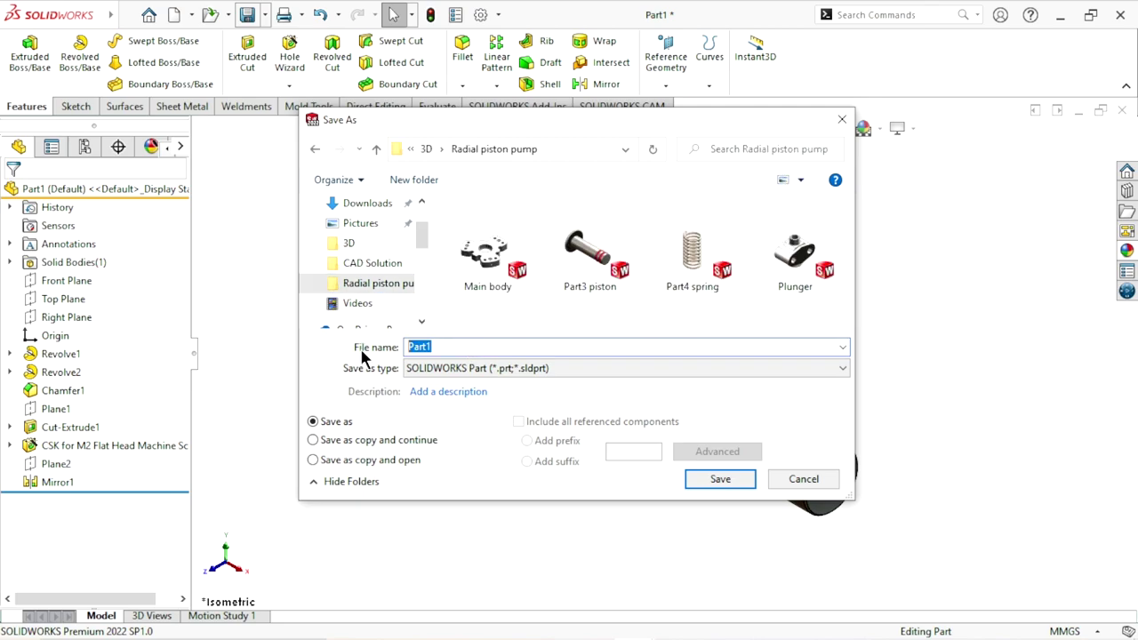
pyautogui.write('P')
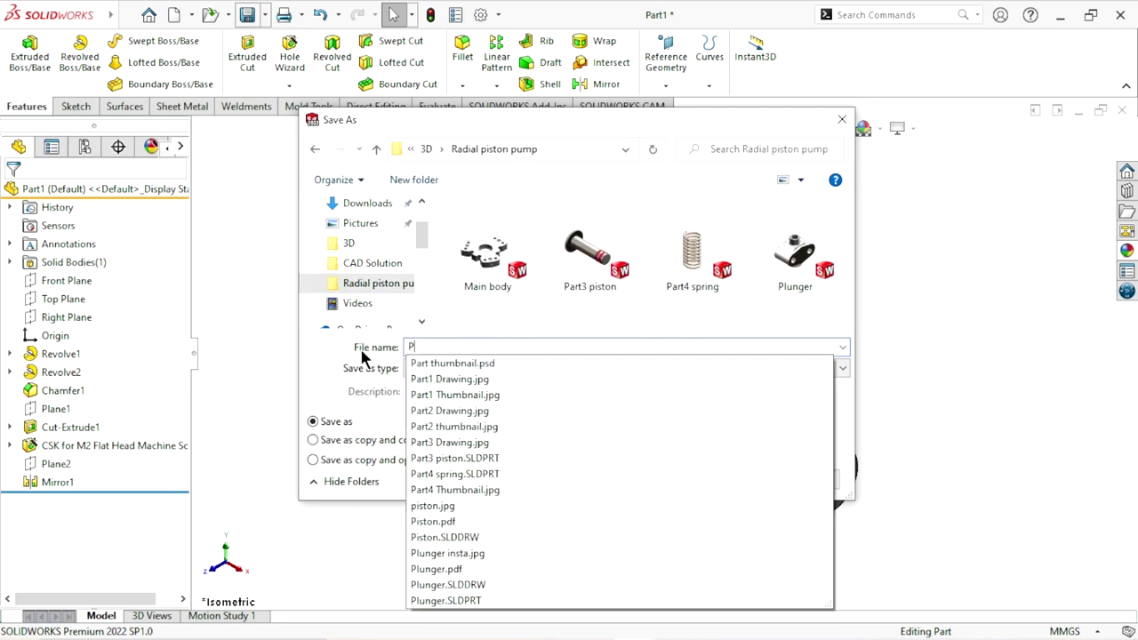
pyautogui.write('art 4')
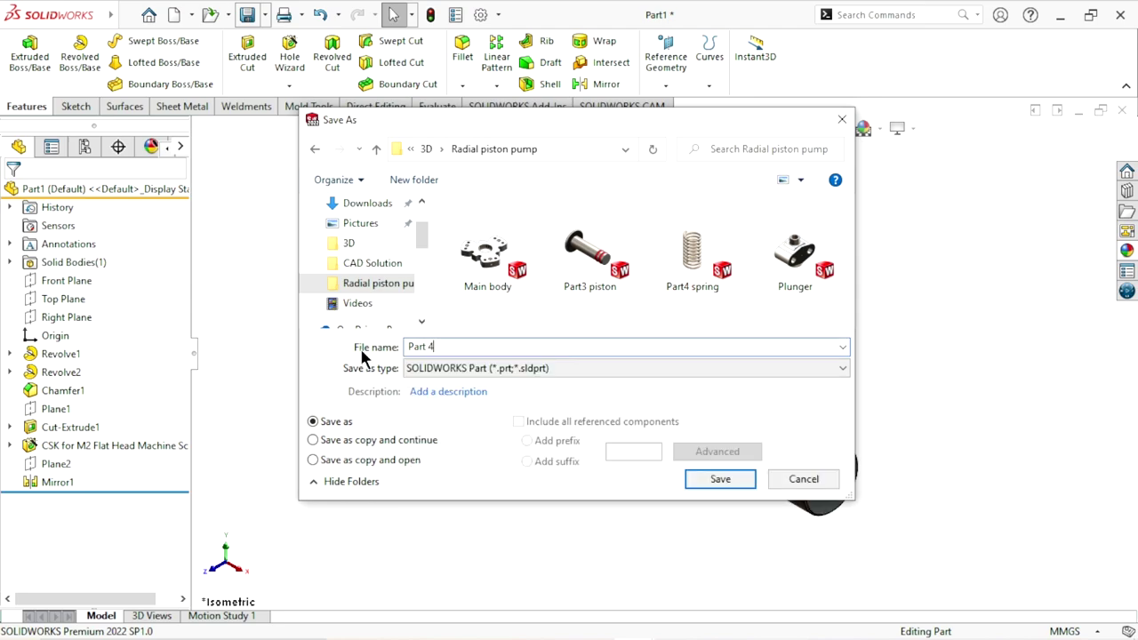
pyautogui.press('BackSpace')
pyautogui.press('BackSpace')
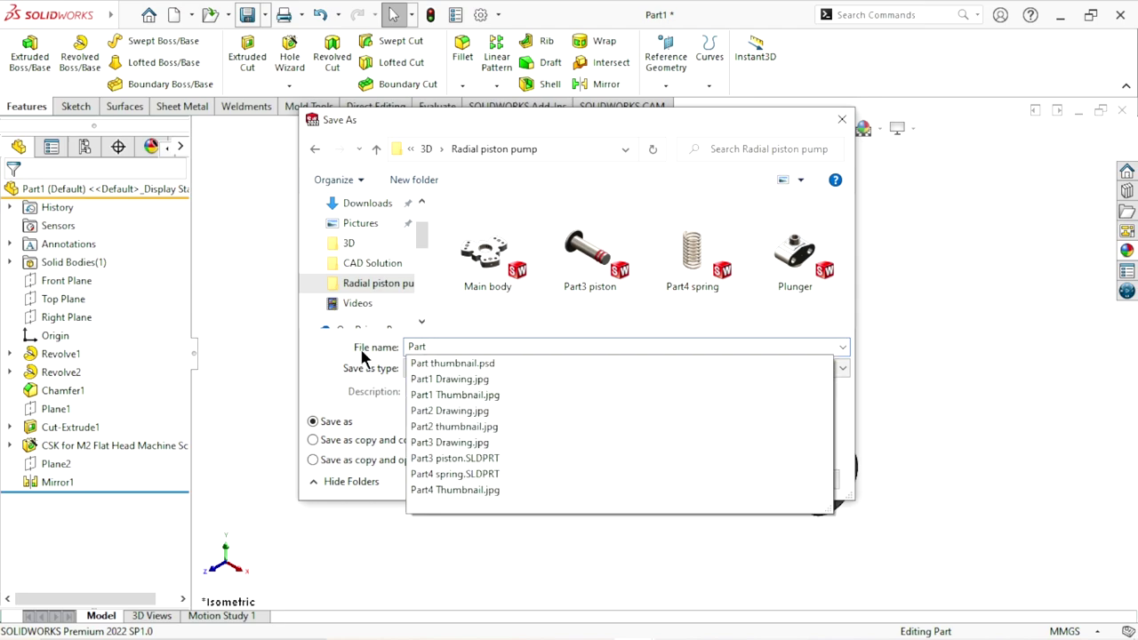
pyautogui.write('4 ')
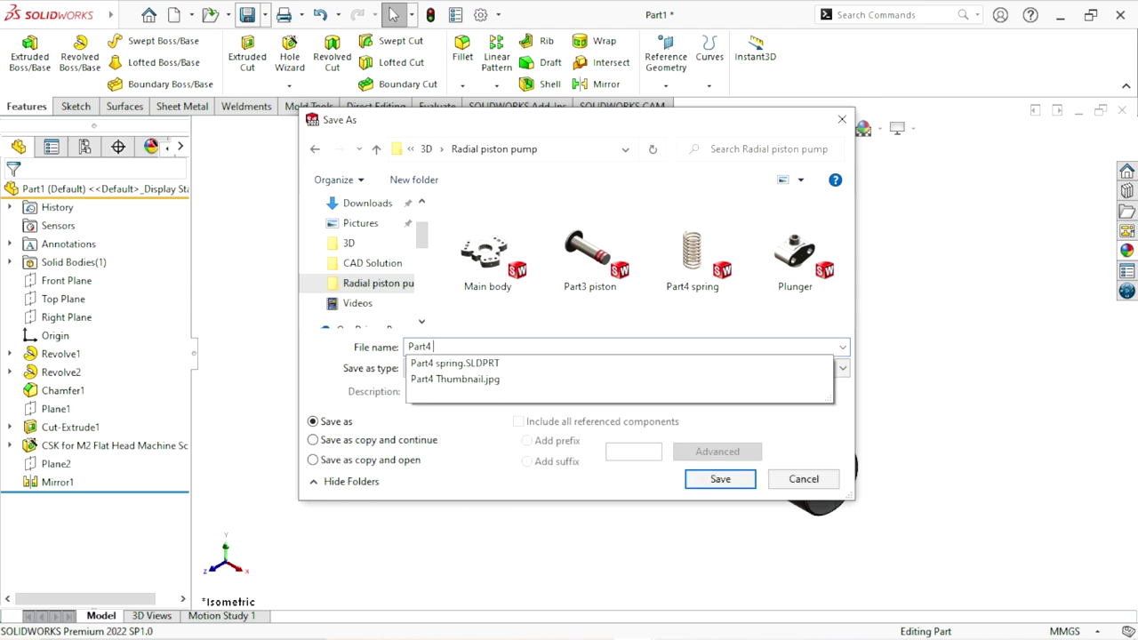
pyautogui.write('Acentric shaft')
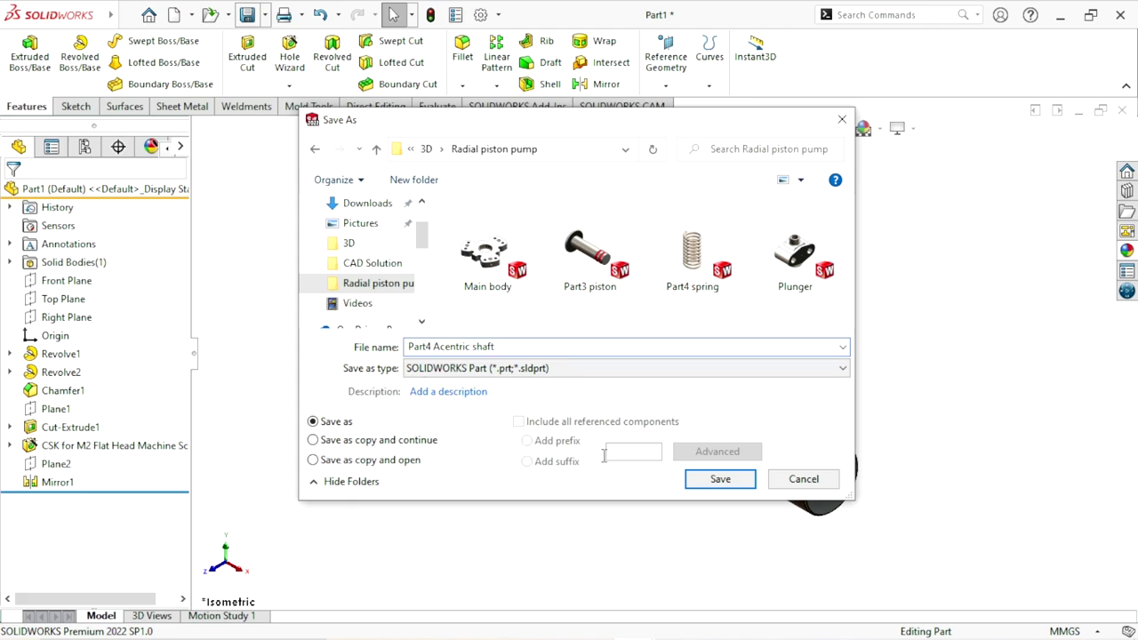
pyautogui.click(720, 485)
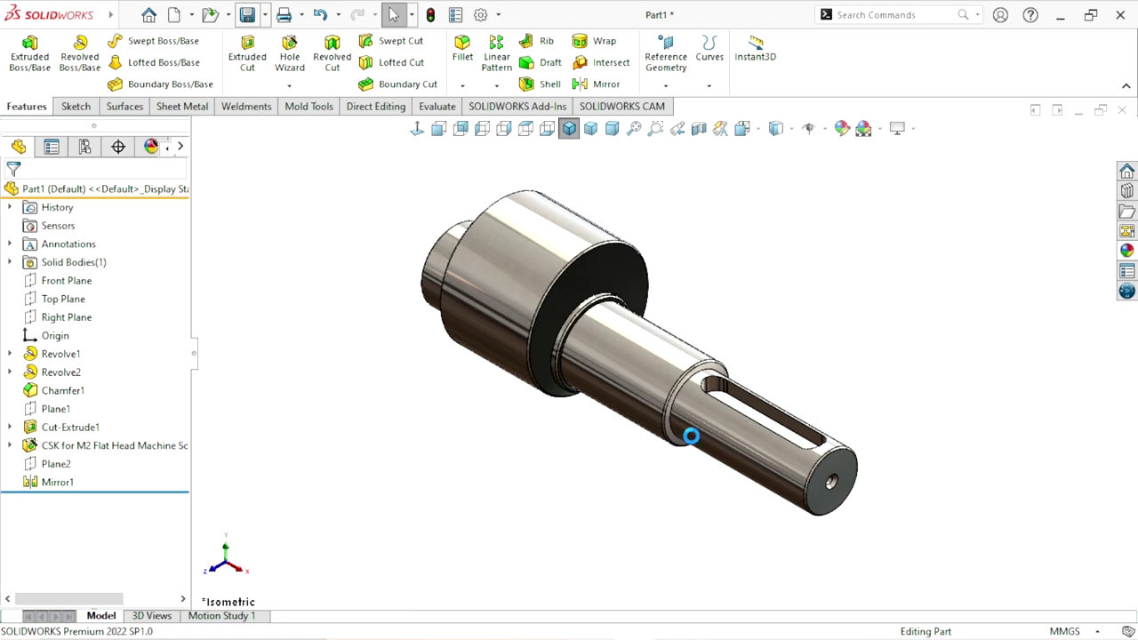
pyautogui.scroll(3, 690, 428)
pyautogui.scroll(-2, 673, 333)
pyautogui.scroll(-1, 803, 418)
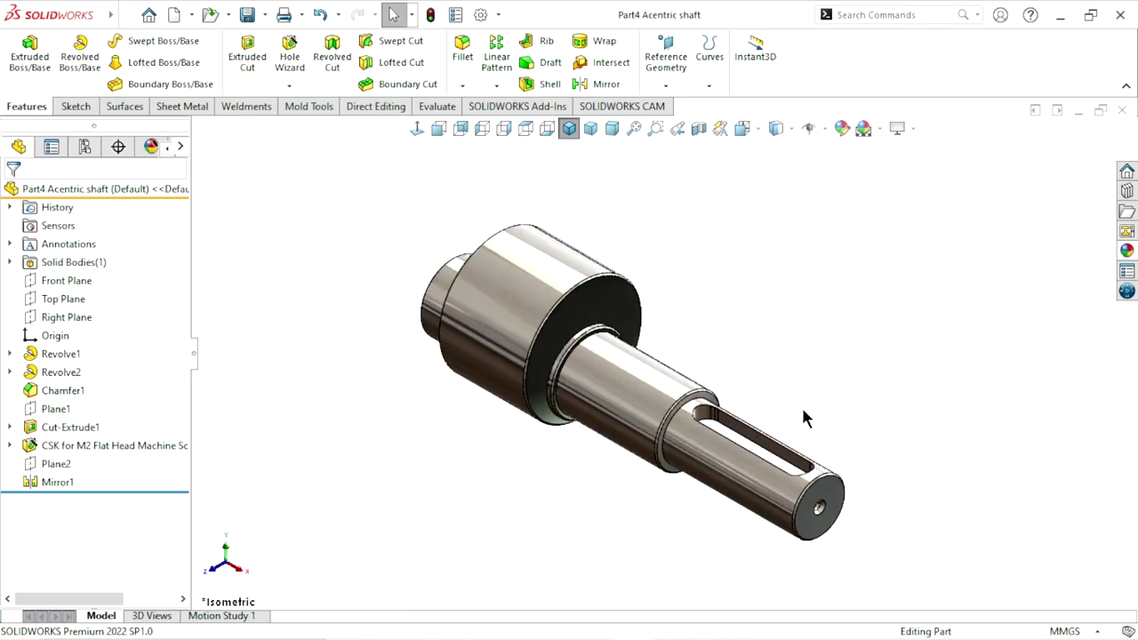
pyautogui.scroll(2, 774, 369)
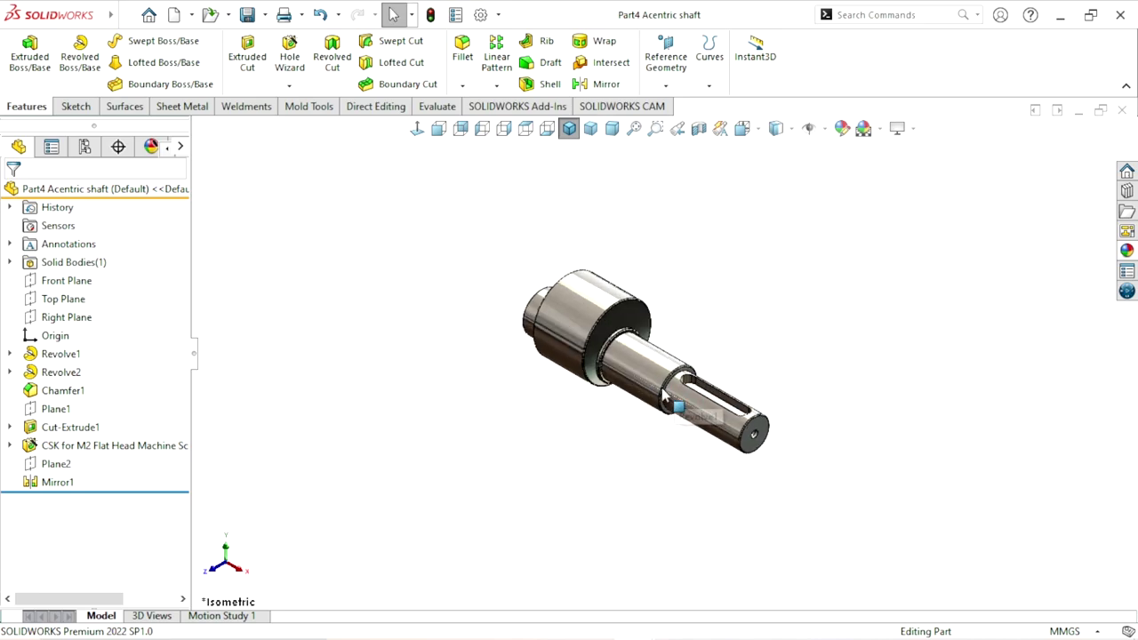
pyautogui.rightClick(798, 317)
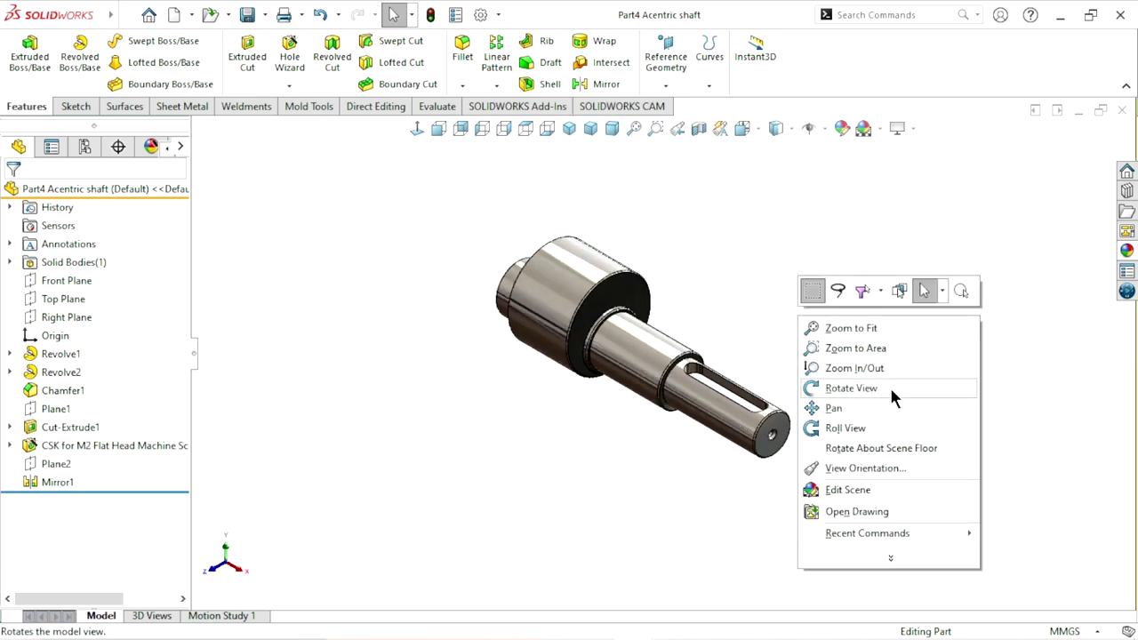
pyautogui.click(889, 387)
pyautogui.moveTo(791, 391)
pyautogui.mouseDown()
pyautogui.moveTo(530, 399)
pyautogui.moveTo(737, 368)
pyautogui.moveTo(828, 483)
pyautogui.moveTo(750, 445)
pyautogui.moveTo(676, 337)
pyautogui.moveTo(794, 368)
pyautogui.moveTo(681, 393)
pyautogui.moveTo(808, 365)
pyautogui.mouseUp()
pyautogui.scroll(-2, 675, 338)
pyautogui.scroll(-2, 771, 382)
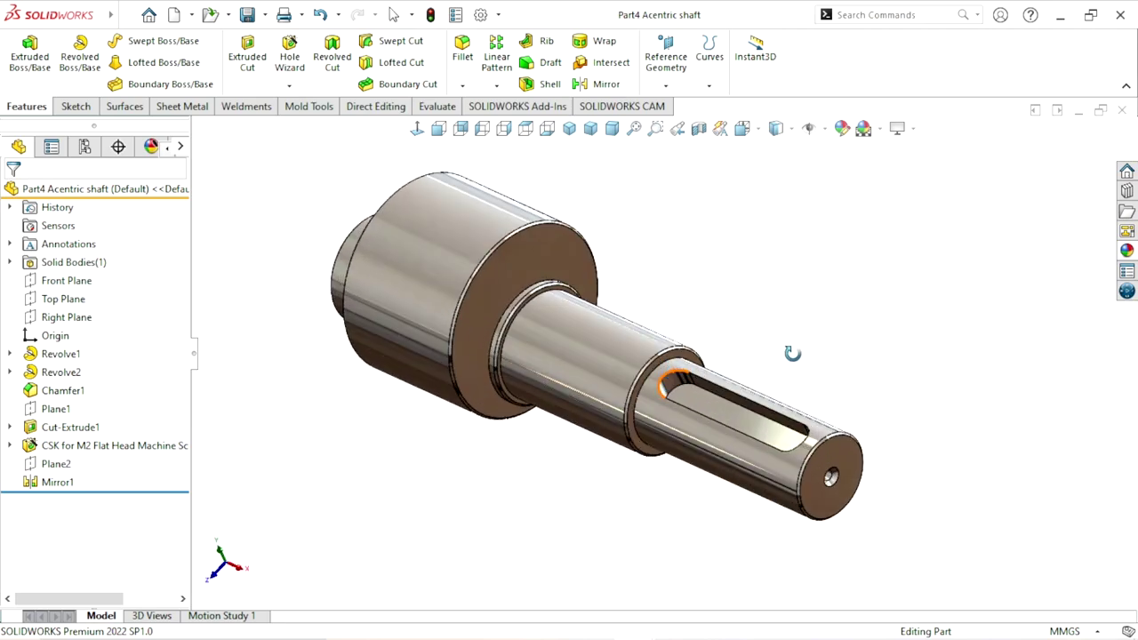
pyautogui.scroll(-2, 792, 353)
pyautogui.scroll(2, 635, 318)
pyautogui.scroll(-2, 808, 330)
pyautogui.rightClick(744, 347)
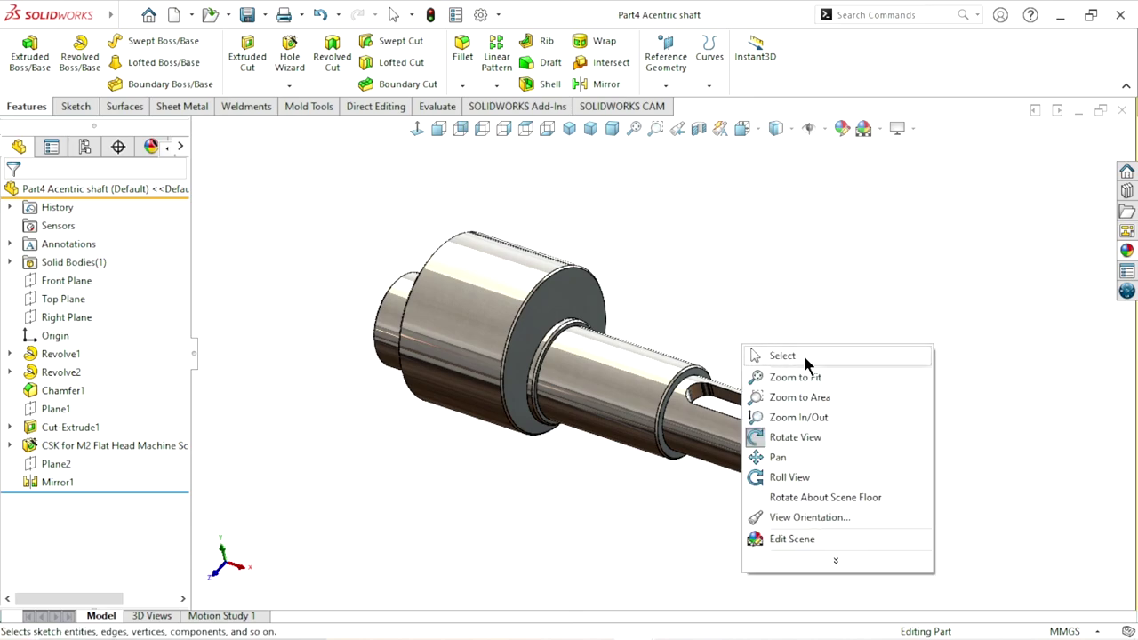
pyautogui.click(803, 355)
pyautogui.moveTo(786, 458); pyautogui.dragTo(803, 358, button='middle')
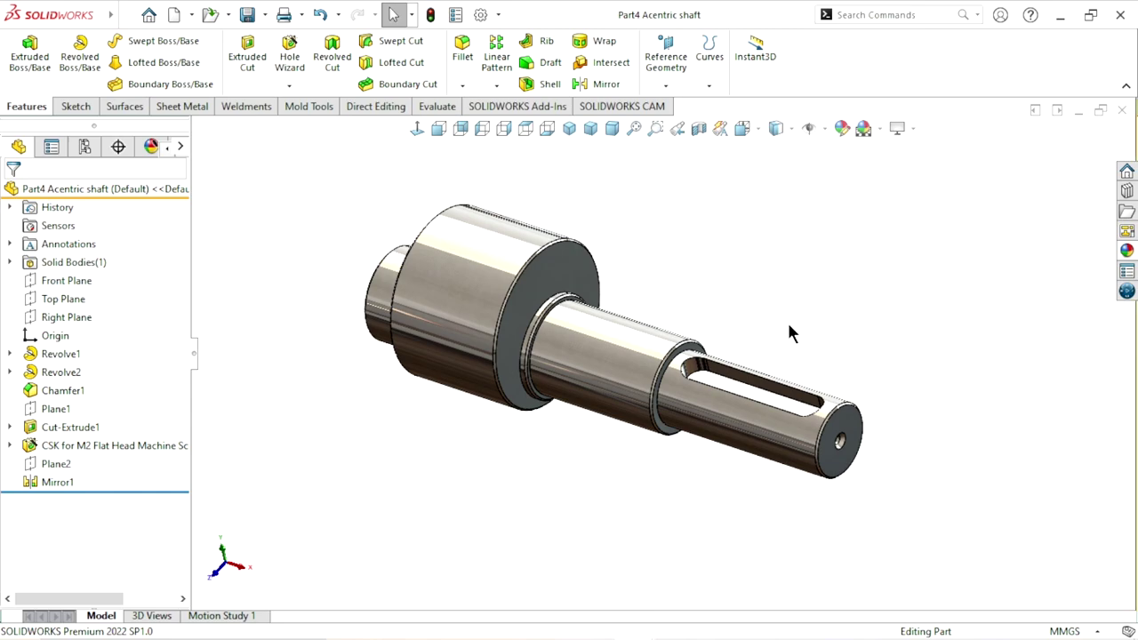
pyautogui.scroll(3, 788, 331)
pyautogui.scroll(-3, 849, 348)
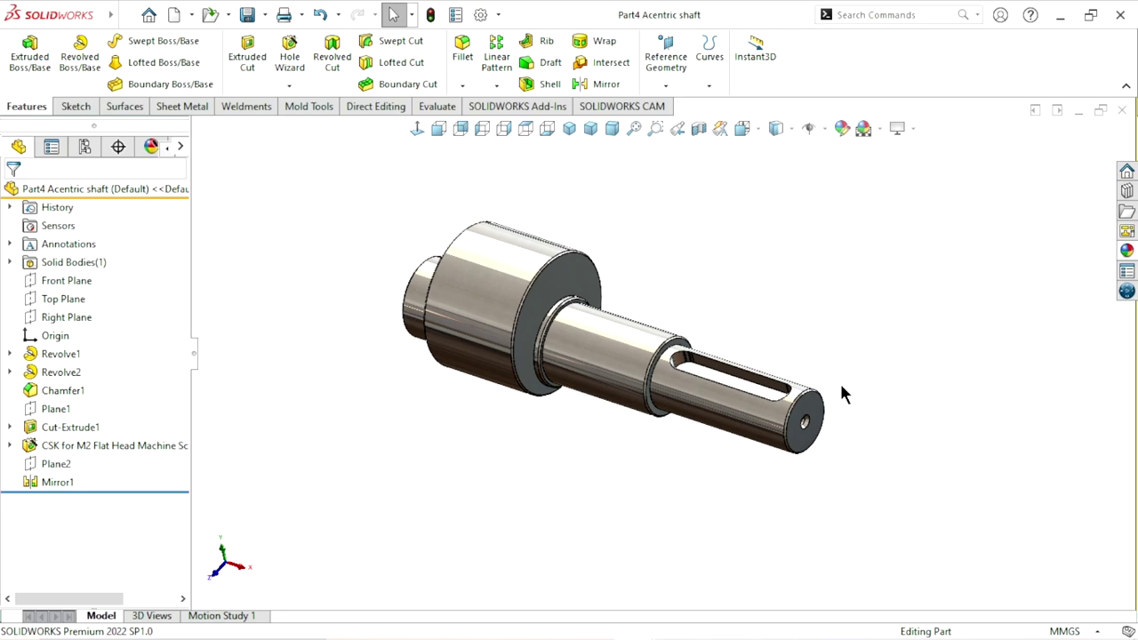